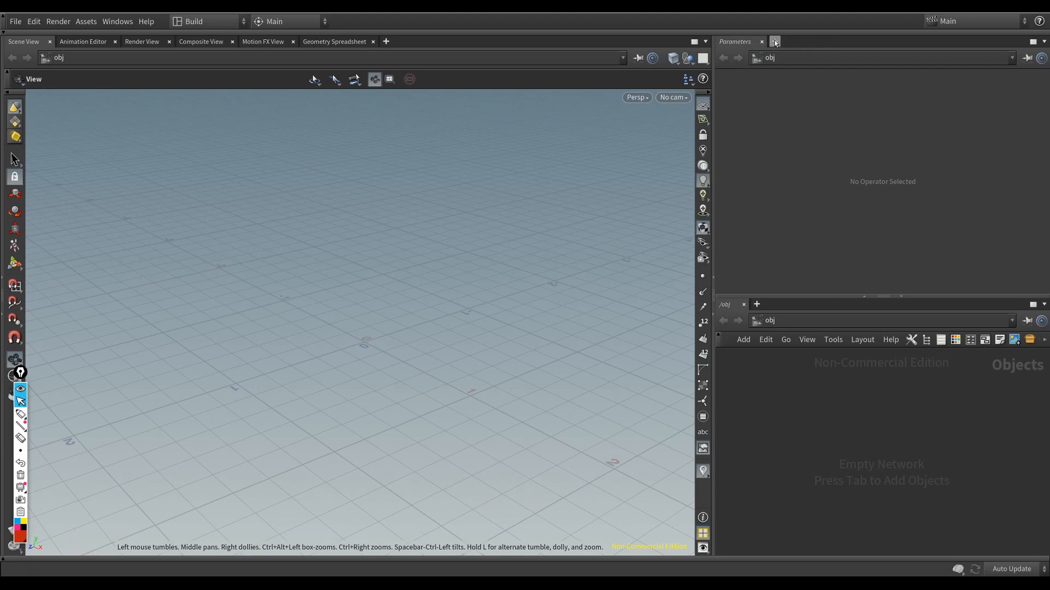
# Step: Close every pane except the Scene View and the /obj network editor, and enlarge the network editor to over half the width
pyautogui.click(116, 42)
pyautogui.click(104, 42)
pyautogui.click(111, 42)
pyautogui.click(110, 42)
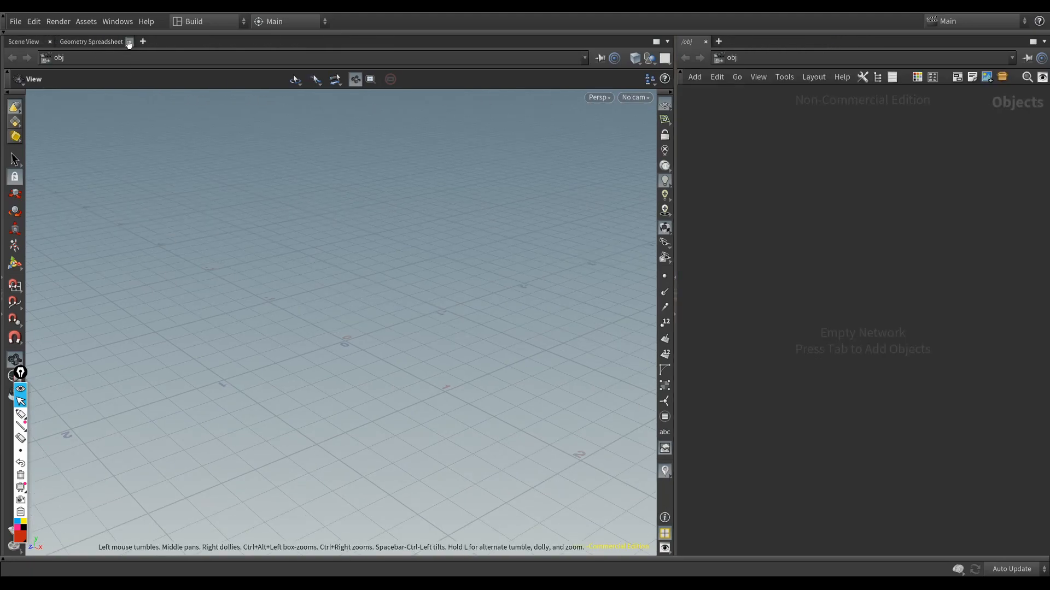
pyautogui.moveTo(675, 257); pyautogui.dragTo(473, 268)
pyautogui.moveTo(596, 293); pyautogui.dragTo(646, 326)
pyautogui.moveTo(226, 449); pyautogui.dragTo(324, 360)
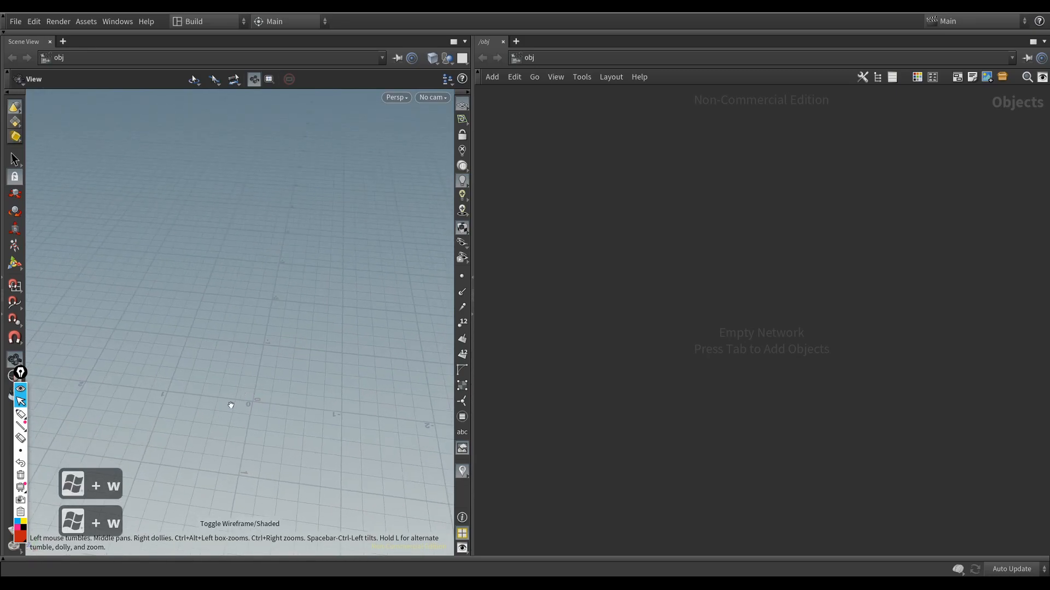
pyautogui.moveTo(240, 364); pyautogui.dragTo(252, 389)
pyautogui.moveTo(362, 385); pyautogui.dragTo(330, 378)
pyautogui.moveTo(341, 336); pyautogui.dragTo(243, 328)
pyautogui.moveTo(244, 417); pyautogui.dragTo(339, 386)
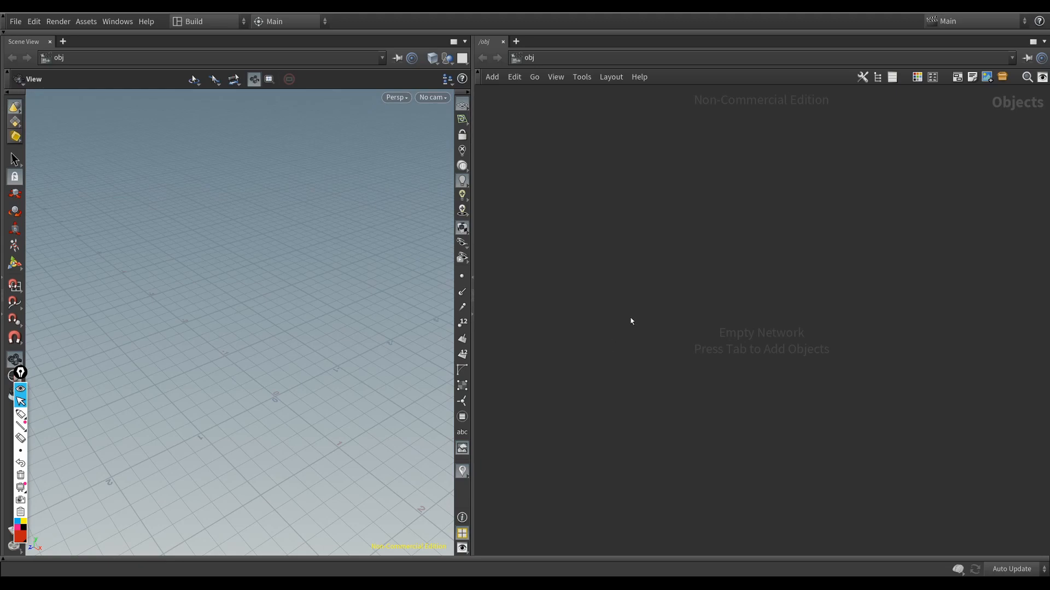
# Step: Add a Geometry object to the empty /obj network and enter it
pyautogui.press('Tab')
pyautogui.write('ge')
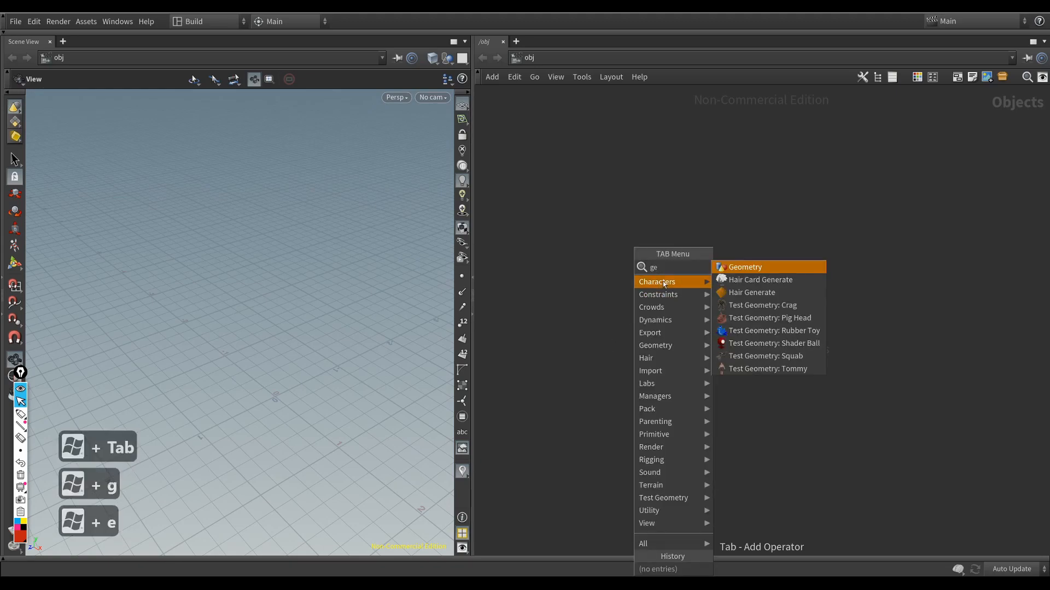
pyautogui.click(742, 267)
pyautogui.click(612, 306)
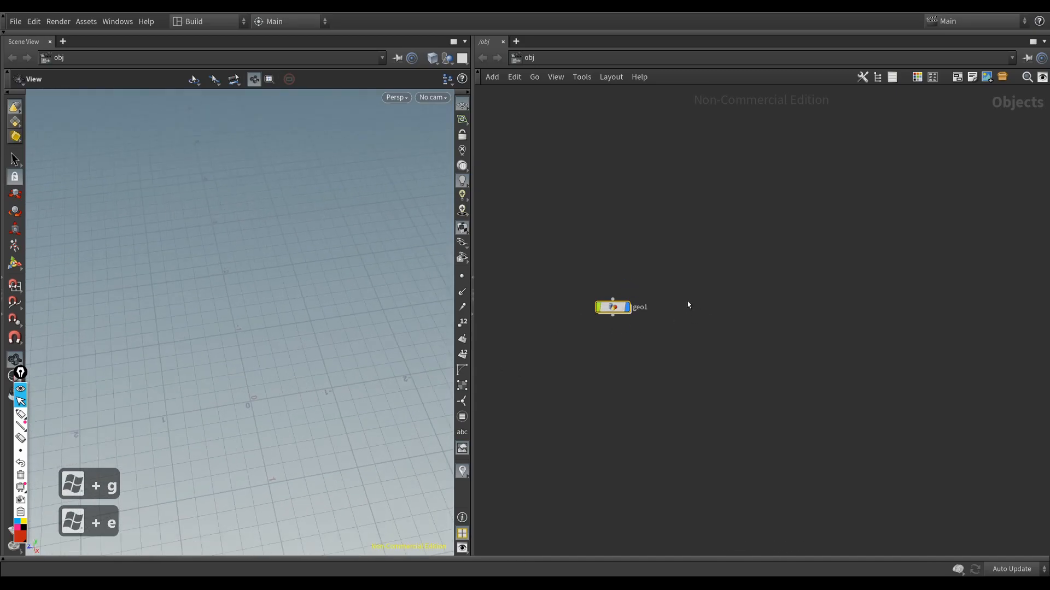
pyautogui.doubleClick(612, 307)
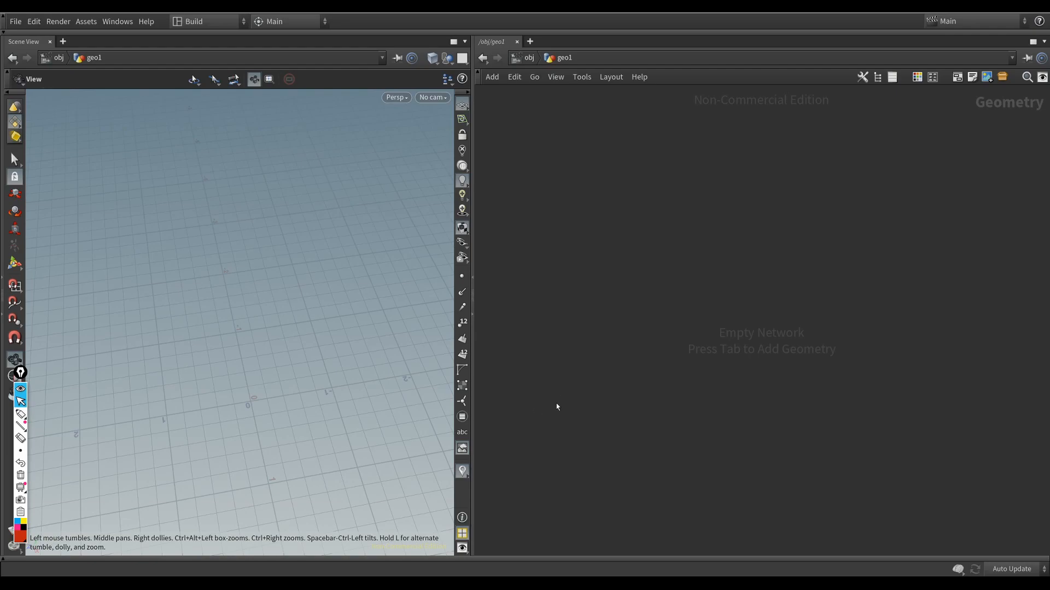
pyautogui.moveTo(722, 390); pyautogui.dragTo(594, 418)
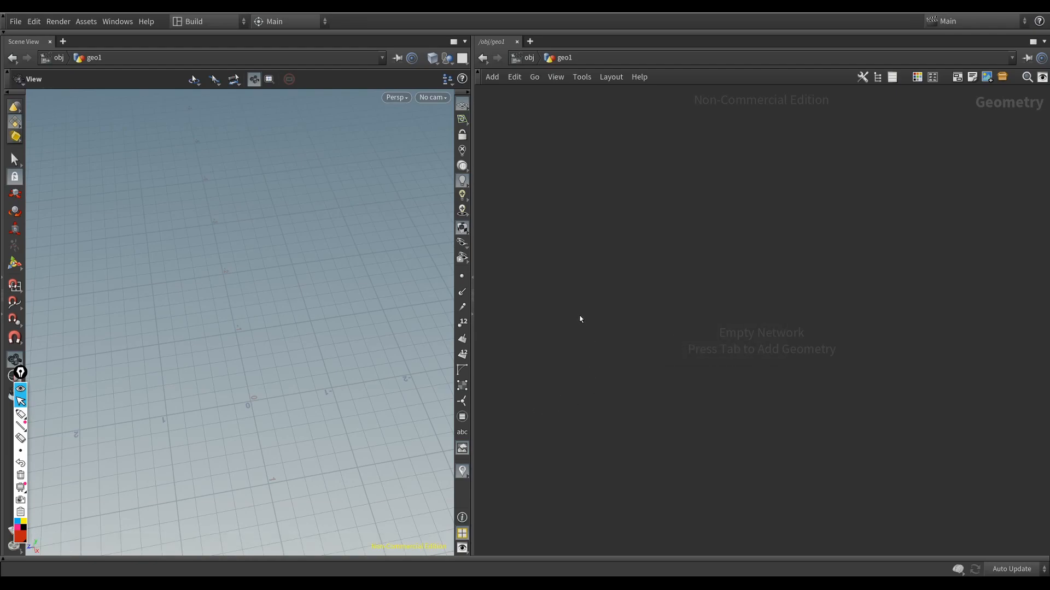
# Step: Add a Cube node to the empty geometry network and toggle the viewport between wireframe and shaded display
pyautogui.press('Tab')
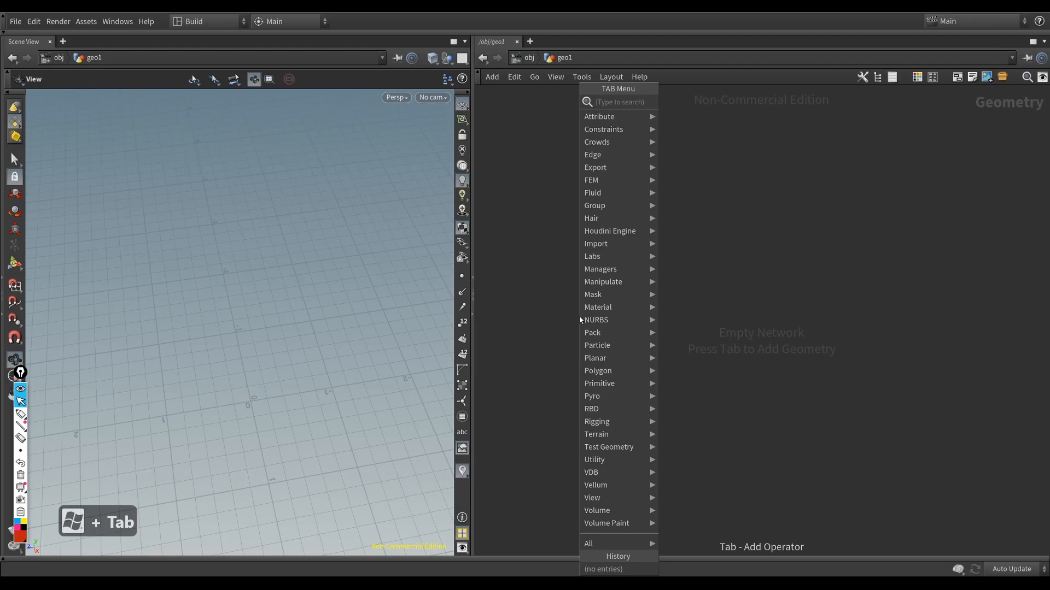
pyautogui.write('cube')
pyautogui.press('Return')
pyautogui.press('Return')
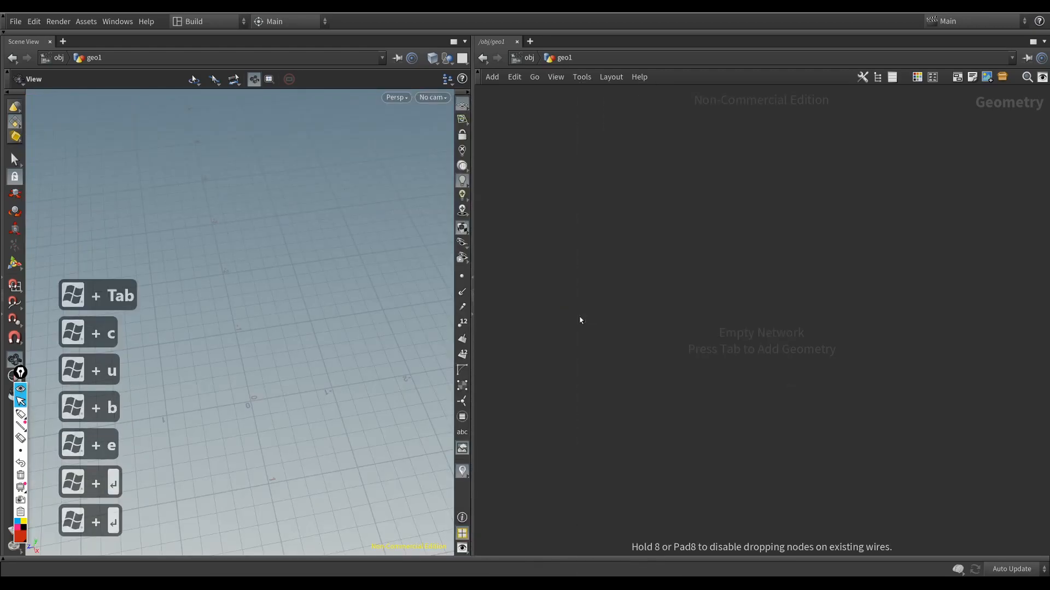
pyautogui.click(581, 320)
pyautogui.moveTo(306, 377); pyautogui.dragTo(323, 363)
pyautogui.hotkey('shift', 'w')
pyautogui.press('w')
pyautogui.press('w')
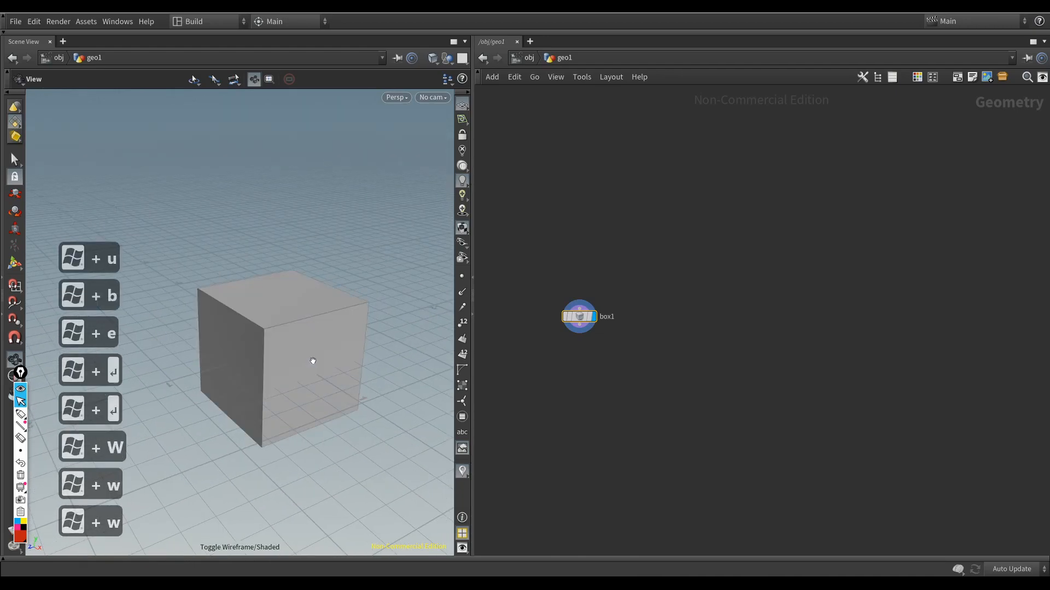
# Step: Add a Sphere node beside the box node and show it in the viewport
pyautogui.press('Tab')
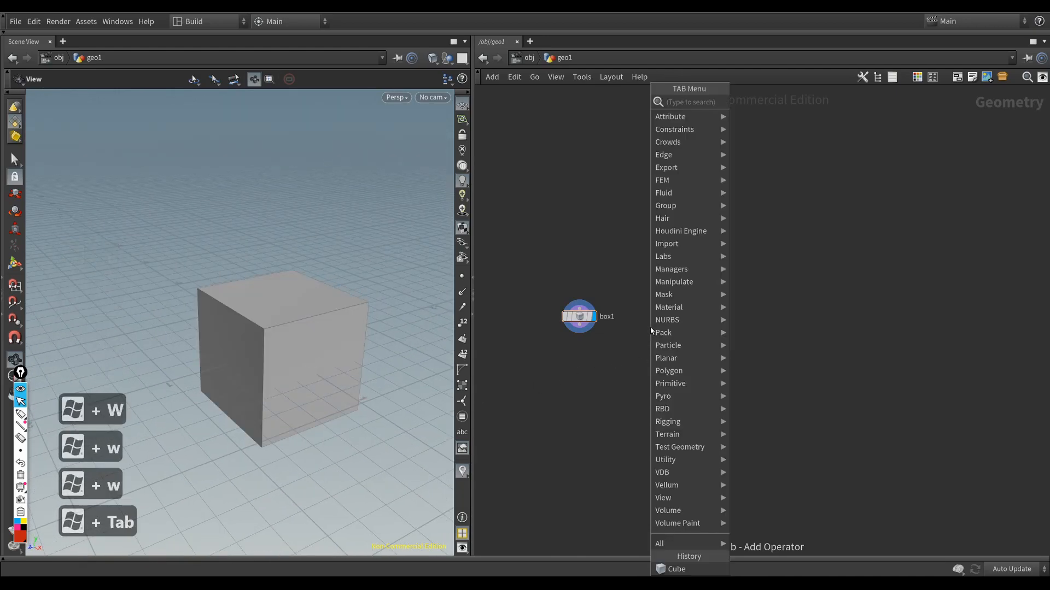
pyautogui.write('sphe')
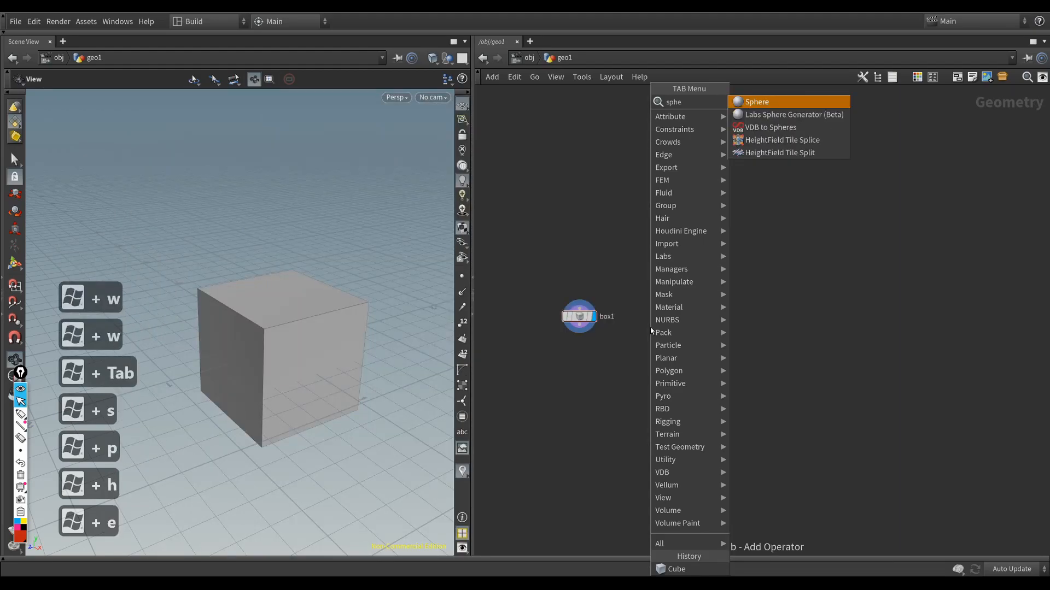
pyautogui.press('Return')
pyautogui.press('Return')
pyautogui.press('r')
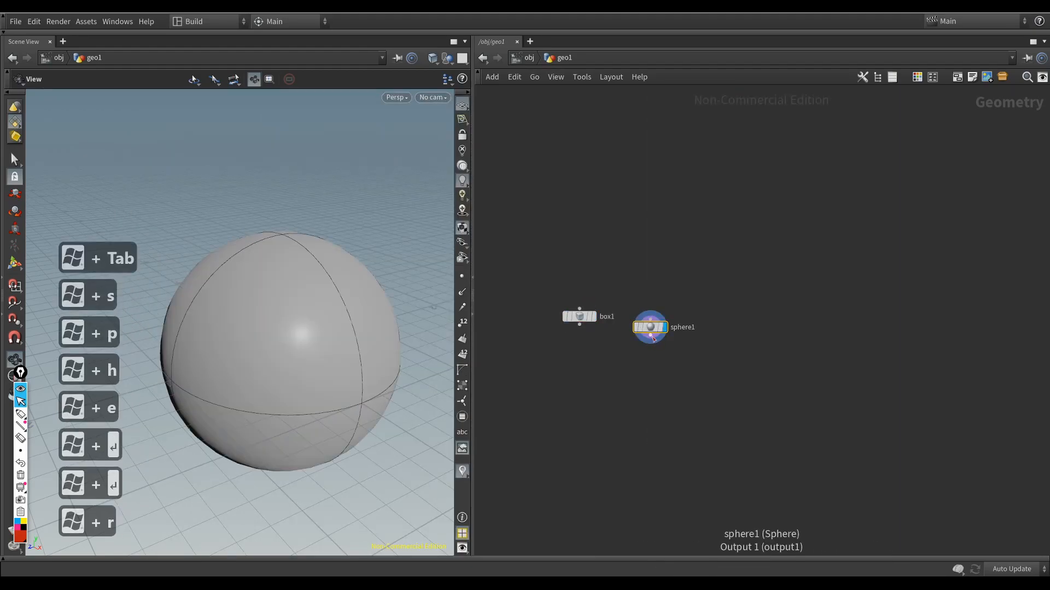
# Step: Add a Grid node beside the sphere node, show it in the viewport and line it up with the other nodes
pyautogui.press('Tab')
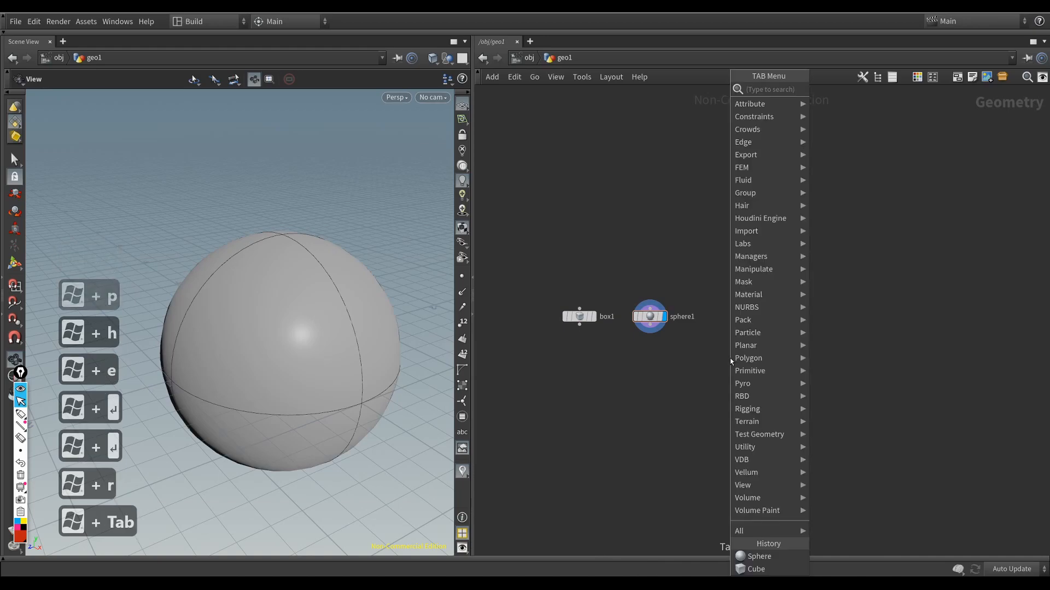
pyautogui.write('pla')
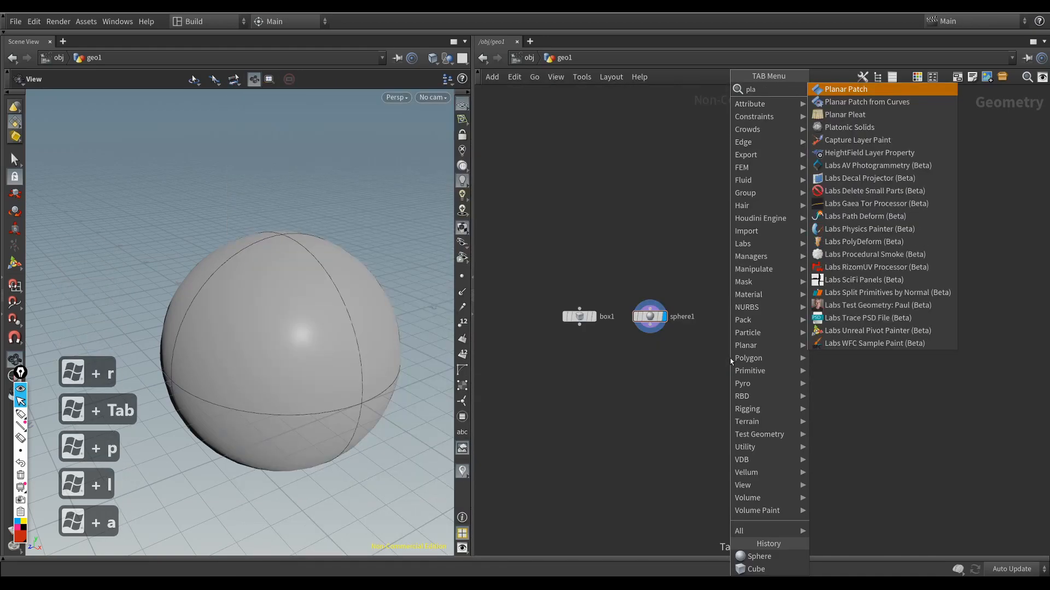
pyautogui.write('m')
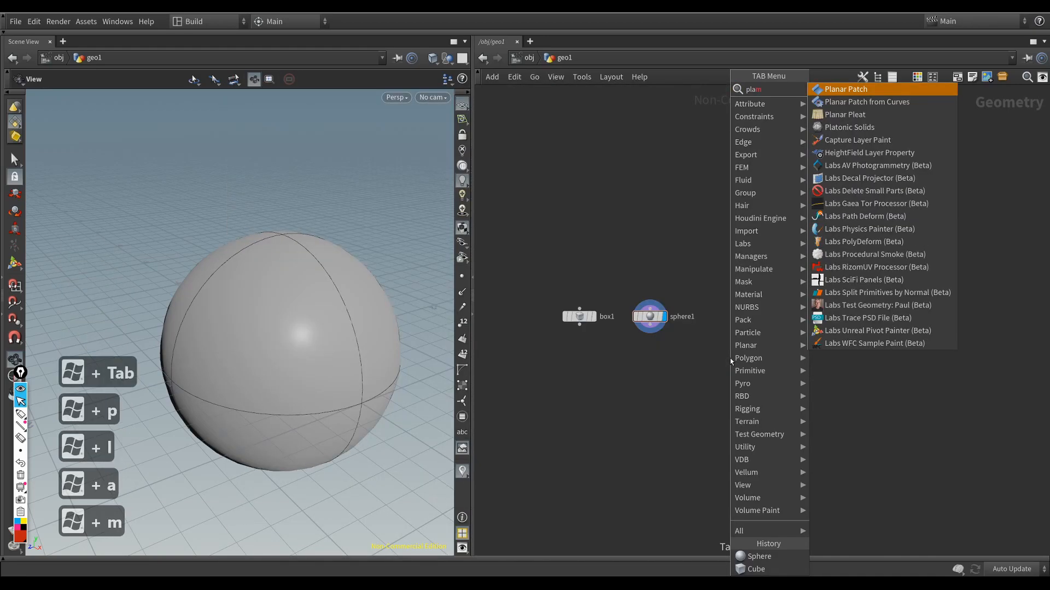
pyautogui.press('BackSpace')
pyautogui.write('ne')
pyautogui.press('BackSpace')
pyautogui.press('BackSpace')
pyautogui.press('BackSpace')
pyautogui.press('BackSpace')
pyautogui.press('BackSpace')
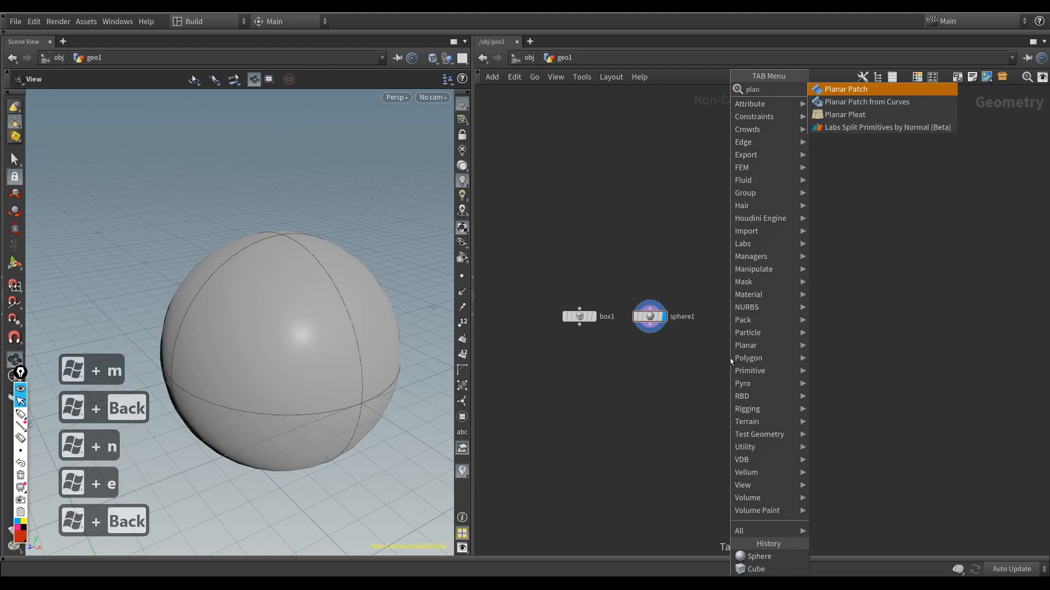
pyautogui.write('grid')
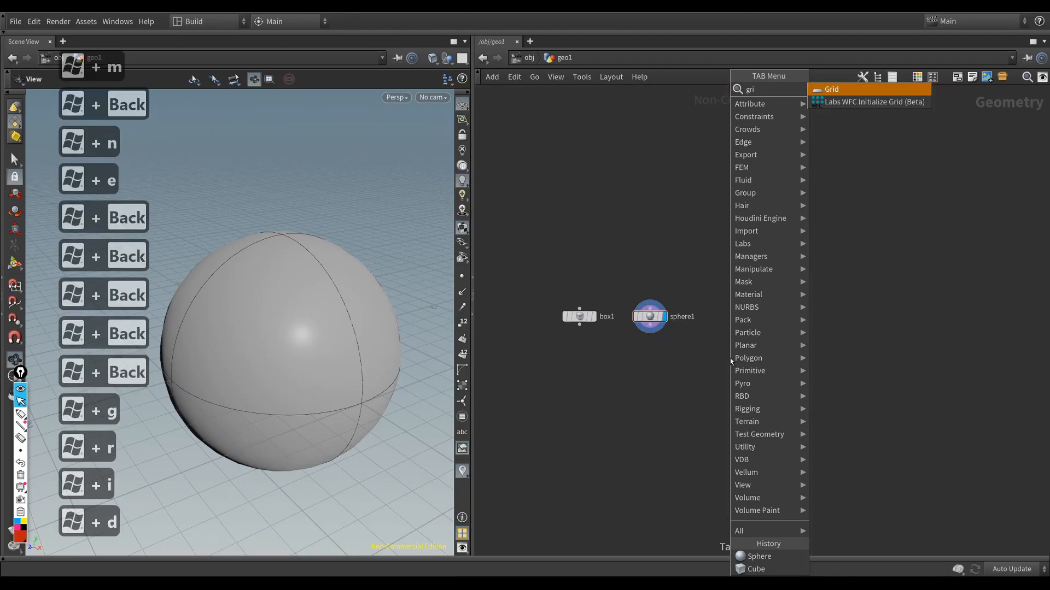
pyautogui.press('Return')
pyautogui.press('Return')
pyautogui.press('r')
pyautogui.moveTo(738, 373); pyautogui.dragTo(741, 331)
pyautogui.moveTo(240, 411); pyautogui.dragTo(298, 377)
# Step: Add a Tube node beside the grid node, show it in the viewport and align it with the row of nodes
pyautogui.press('Tab')
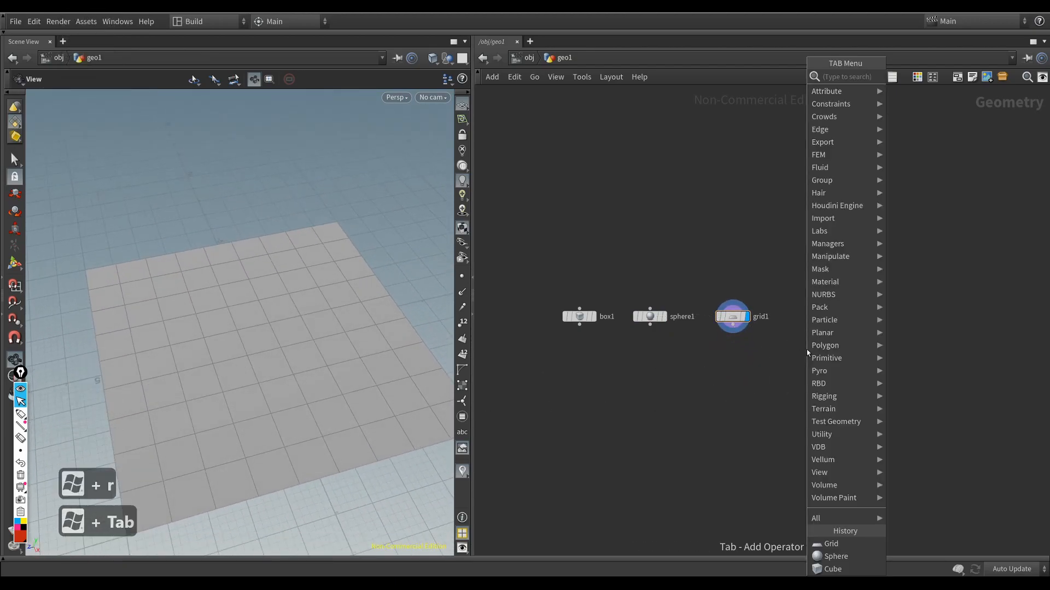
pyautogui.write('cyl')
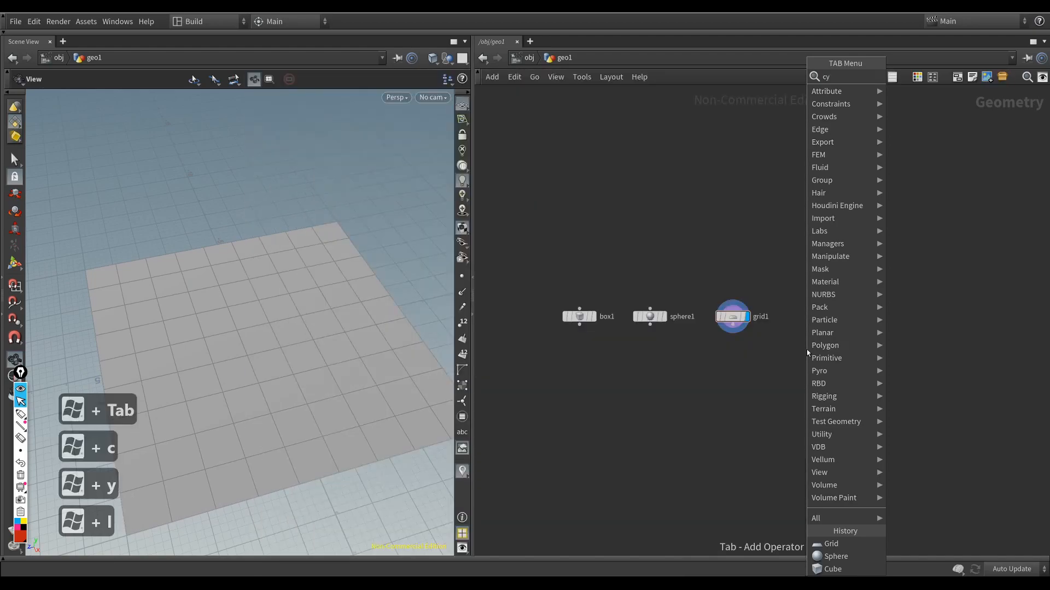
pyautogui.press('BackSpace')
pyautogui.press('BackSpace')
pyautogui.press('BackSpace')
pyautogui.press('BackSpace')
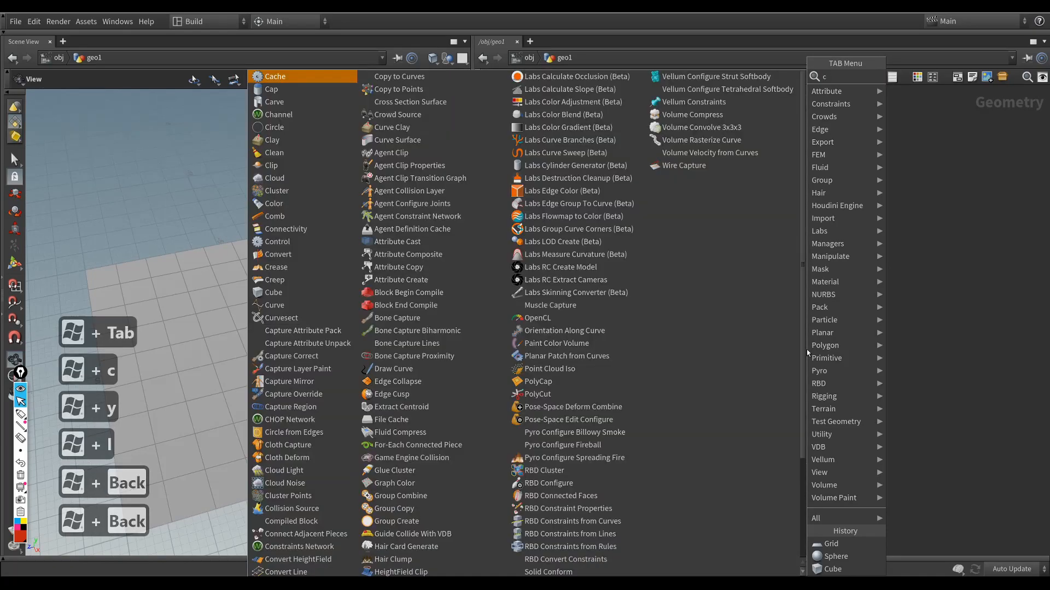
pyautogui.write('tube')
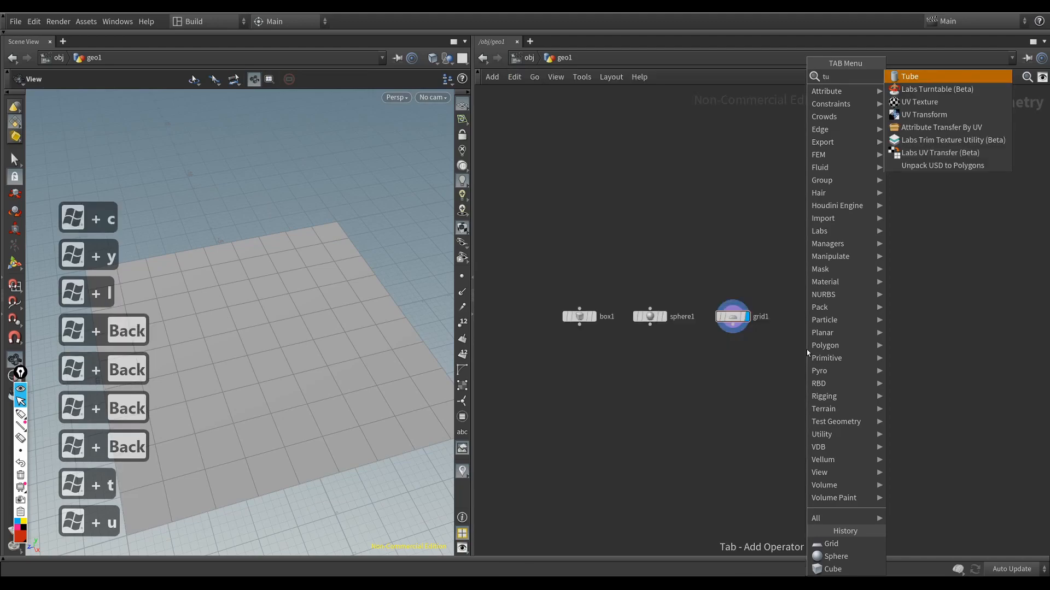
pyautogui.press('Return')
pyautogui.press('Return')
pyautogui.press('r')
pyautogui.scroll(5, 353, 407)
pyautogui.moveTo(353, 410); pyautogui.dragTo(383, 386)
pyautogui.moveTo(819, 350); pyautogui.dragTo(823, 317)
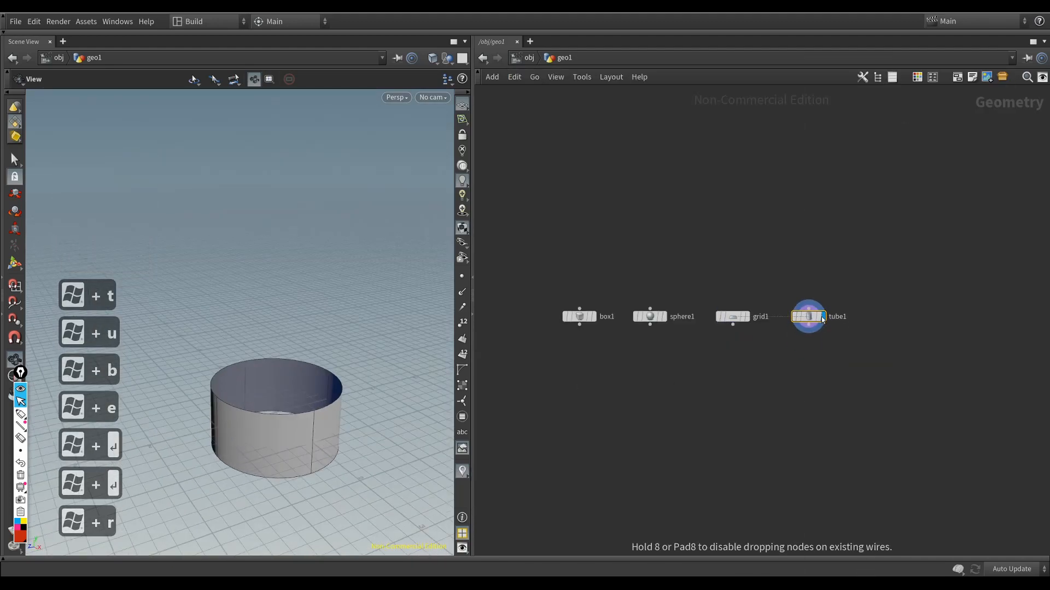
# Step: Show the tube node's parameters inside the network editor and enable End Caps
pyautogui.moveTo(253, 375); pyautogui.dragTo(281, 322)
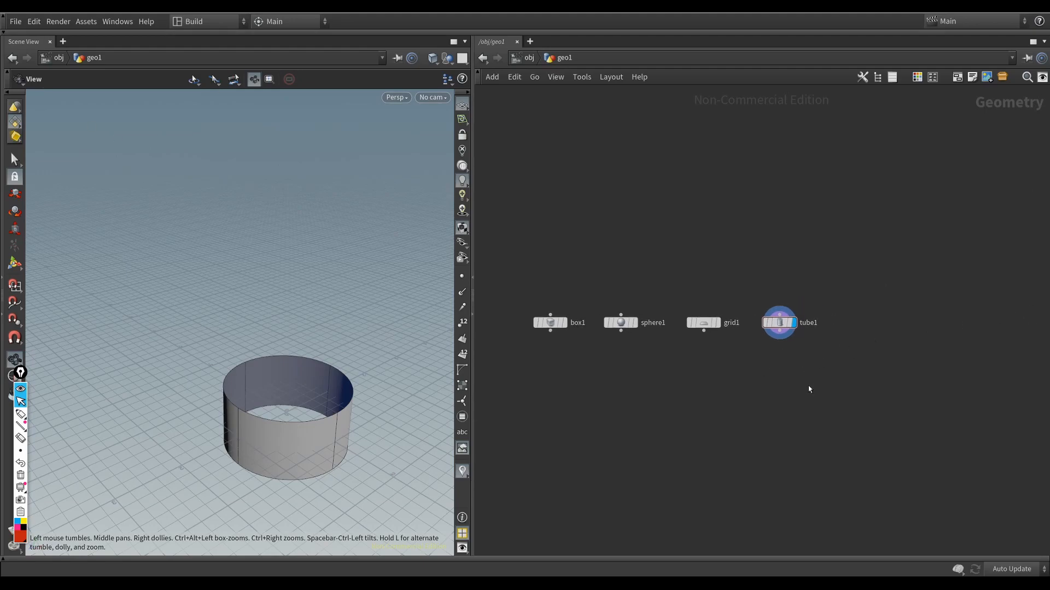
pyautogui.press('p')
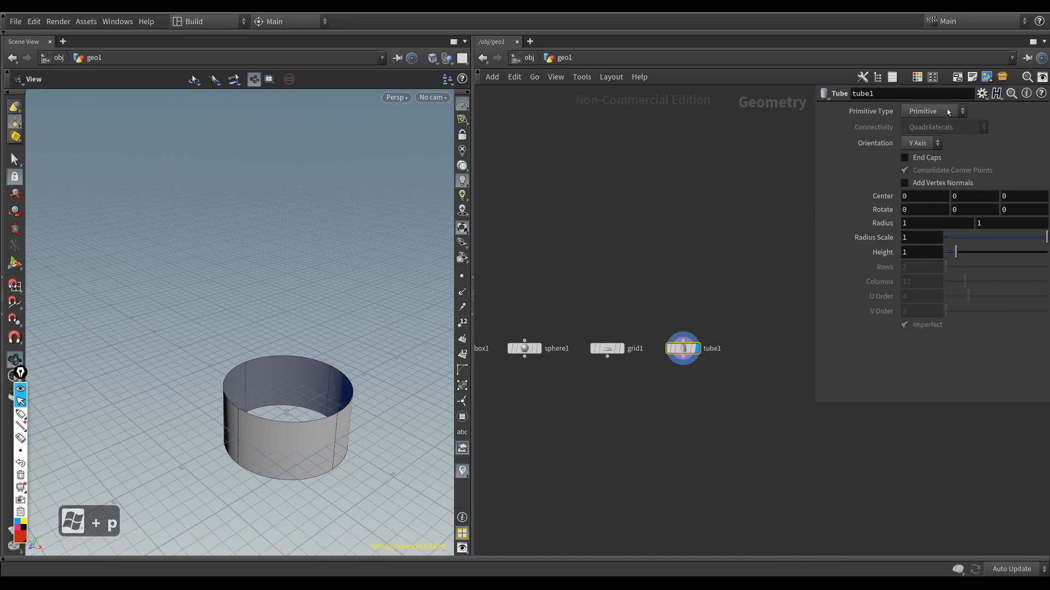
pyautogui.click(905, 157)
pyautogui.moveTo(328, 404); pyautogui.dragTo(277, 416)
pyautogui.moveTo(164, 354); pyautogui.dragTo(323, 340)
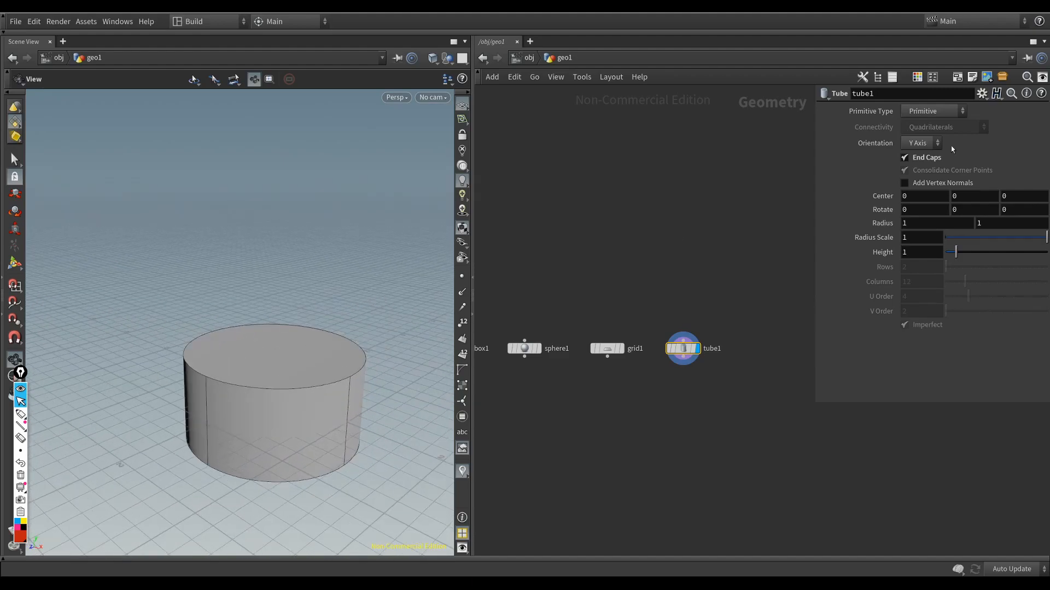
# Step: Change the tube's primitive type to Polygon and set its Columns to 24
pyautogui.click(926, 113)
pyautogui.click(918, 137)
pyautogui.moveTo(306, 350); pyautogui.dragTo(274, 360)
pyautogui.moveTo(967, 277); pyautogui.dragTo(991, 289)
pyautogui.moveTo(281, 405); pyautogui.dragTo(290, 380)
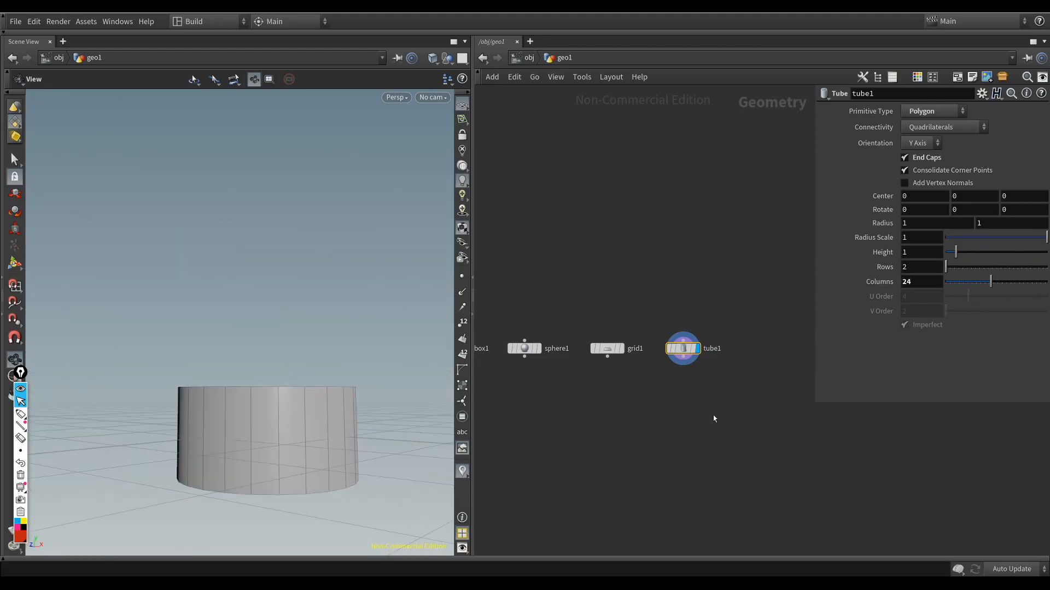
# Step: Show the grid node in the viewport and set its Rows and Columns to 5
pyautogui.moveTo(716, 415); pyautogui.dragTo(752, 414, button='middle')
pyautogui.moveTo(725, 389); pyautogui.dragTo(731, 393)
pyautogui.moveTo(692, 417)
pyautogui.mouseDown(button='middle')
pyautogui.moveTo(720, 416)
pyautogui.moveTo(691, 429)
pyautogui.moveTo(697, 417)
pyautogui.mouseUp(button='middle')
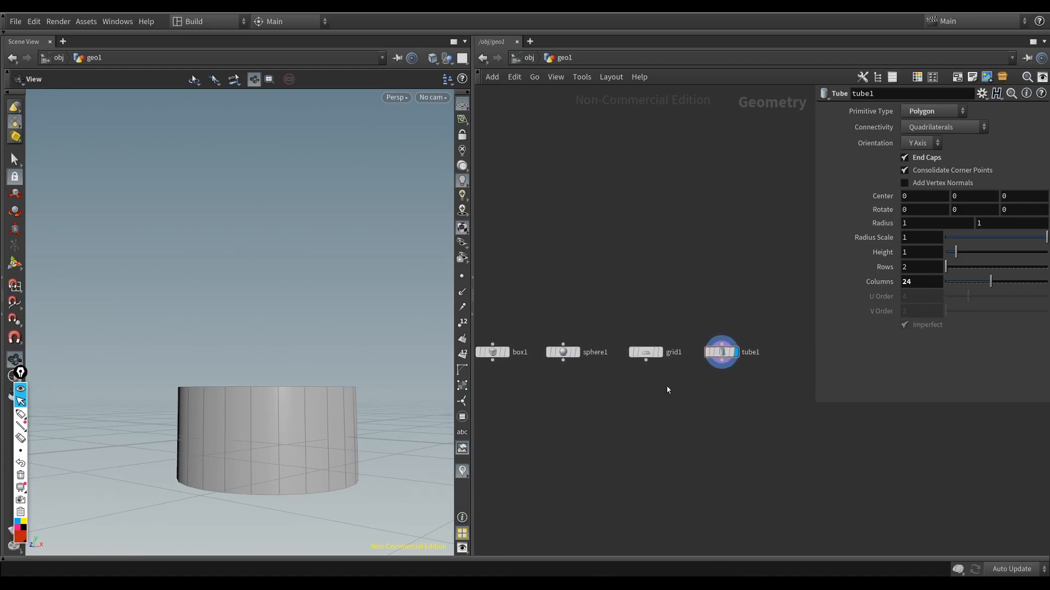
pyautogui.moveTo(667, 391); pyautogui.dragTo(604, 304)
pyautogui.moveTo(627, 431); pyautogui.dragTo(637, 413, button='middle')
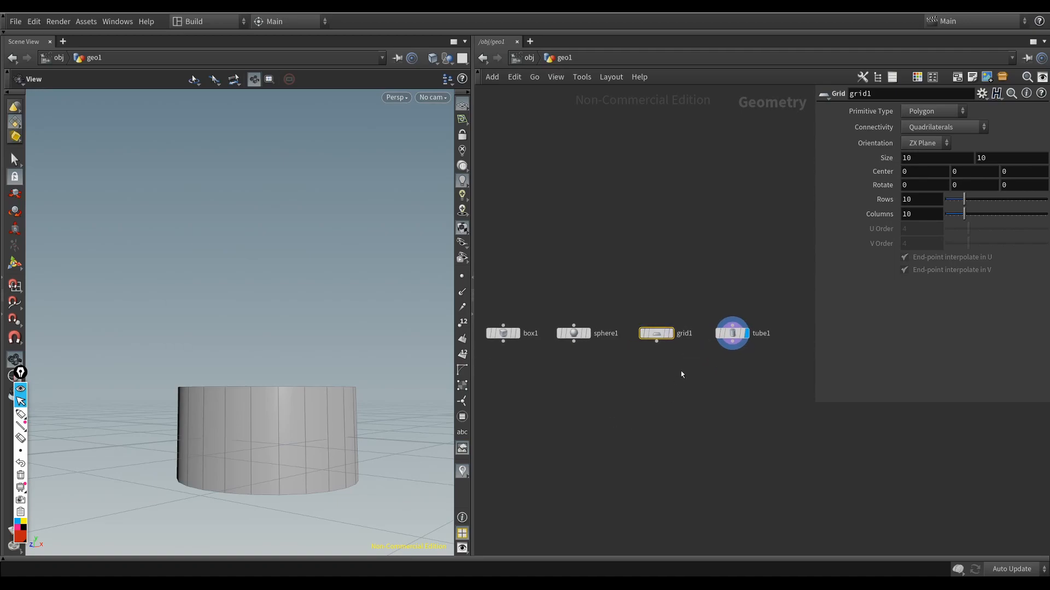
pyautogui.press('r')
pyautogui.moveTo(316, 406); pyautogui.dragTo(324, 460)
pyautogui.moveTo(323, 459); pyautogui.dragTo(241, 420, button='right')
pyautogui.moveTo(241, 419); pyautogui.dragTo(181, 384)
pyautogui.moveTo(180, 384); pyautogui.dragTo(146, 355, button='middle')
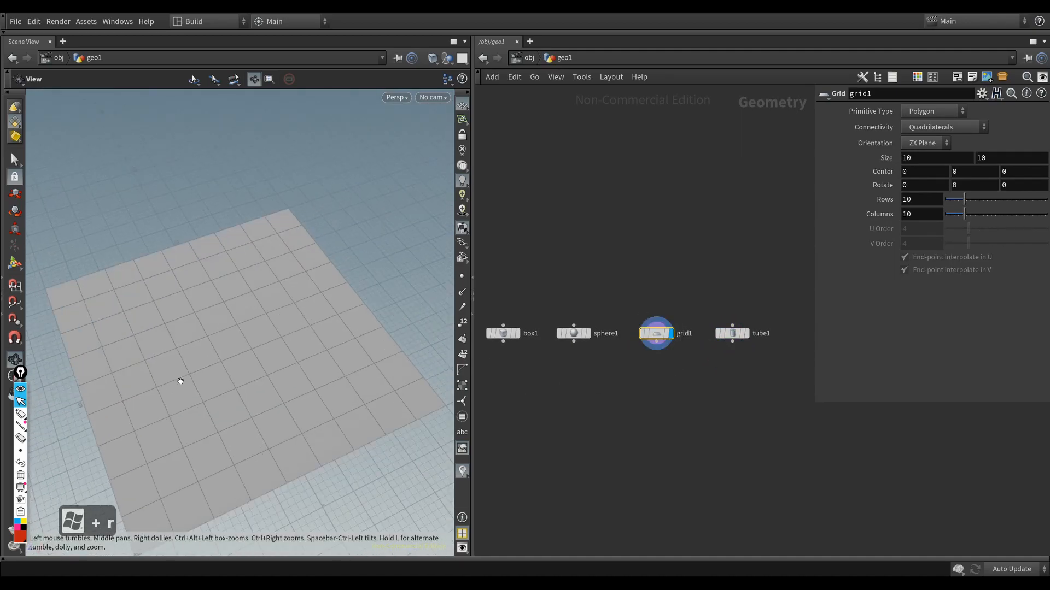
pyautogui.moveTo(961, 202); pyautogui.dragTo(955, 215)
# Step: Review the parameters of the sphere, tube, grid and box nodes by selecting each one, finishing on the grid
pyautogui.click(574, 335)
pyautogui.moveTo(562, 381); pyautogui.dragTo(601, 382, button='middle')
pyautogui.click(583, 323)
pyautogui.moveTo(698, 355); pyautogui.dragTo(705, 380, button='middle')
pyautogui.scroll(-1, 695, 381)
pyautogui.click(663, 350)
pyautogui.click(706, 343)
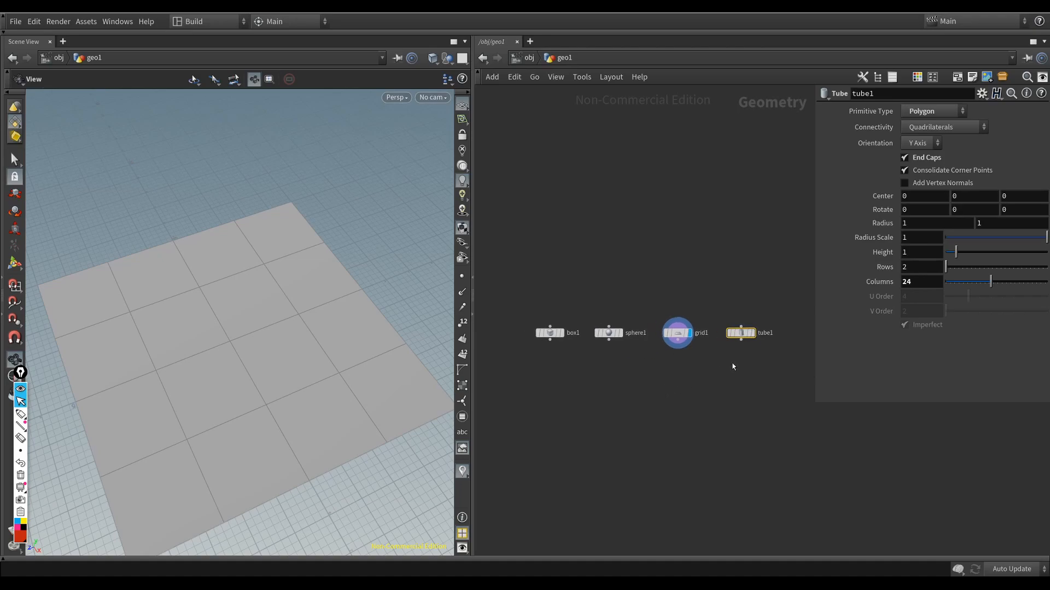
pyautogui.click(677, 334)
pyautogui.click(609, 334)
pyautogui.moveTo(595, 361); pyautogui.dragTo(613, 361, button='middle')
pyautogui.click(568, 333)
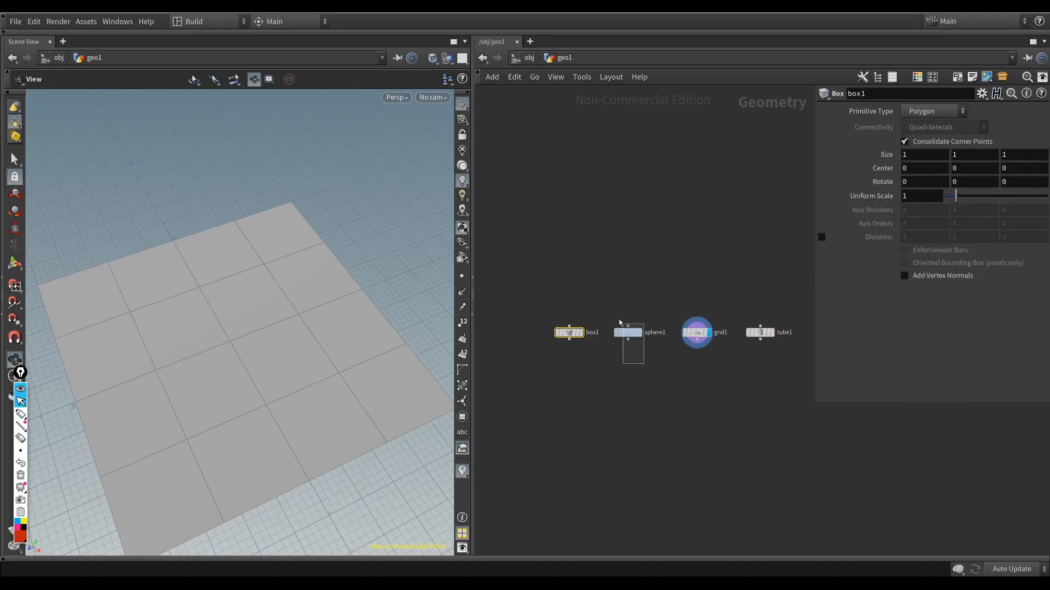
pyautogui.click(628, 333)
pyautogui.moveTo(685, 380); pyautogui.dragTo(629, 375, button='middle')
pyautogui.click(640, 328)
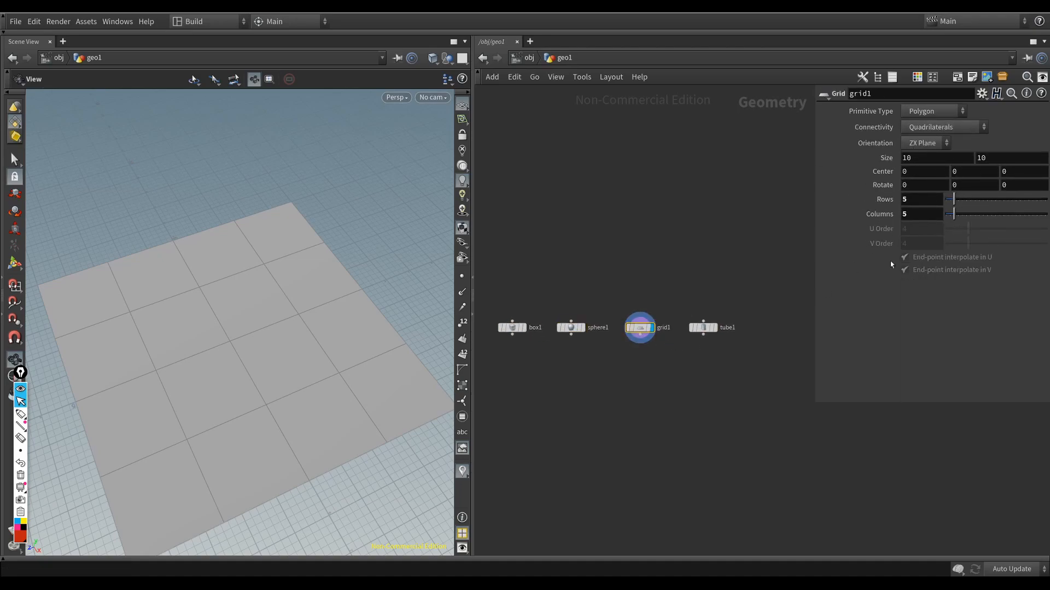
# Step: Inspect the grid from several angles and turn on point display in the viewport
pyautogui.moveTo(319, 351); pyautogui.dragTo(238, 419)
pyautogui.scroll(-4, 237, 424)
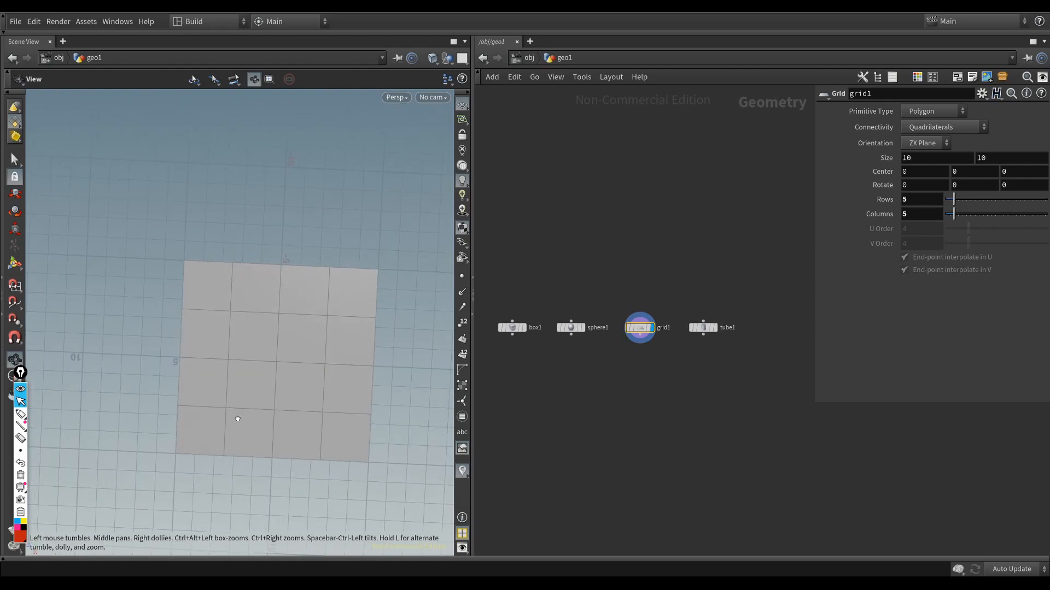
pyautogui.moveTo(328, 394); pyautogui.dragTo(312, 374)
pyautogui.scroll(4, 356, 405)
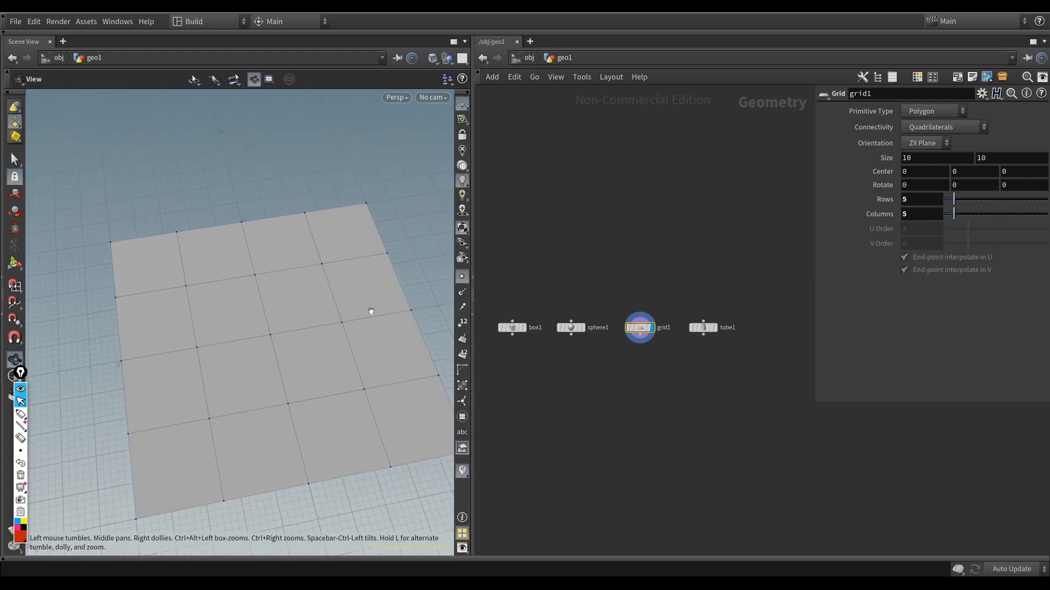
# Step: Turn on point numbers and primitive numbers in the viewport and view the numbered grid from different angles
pyautogui.click(462, 322)
pyautogui.moveTo(296, 398); pyautogui.dragTo(305, 367)
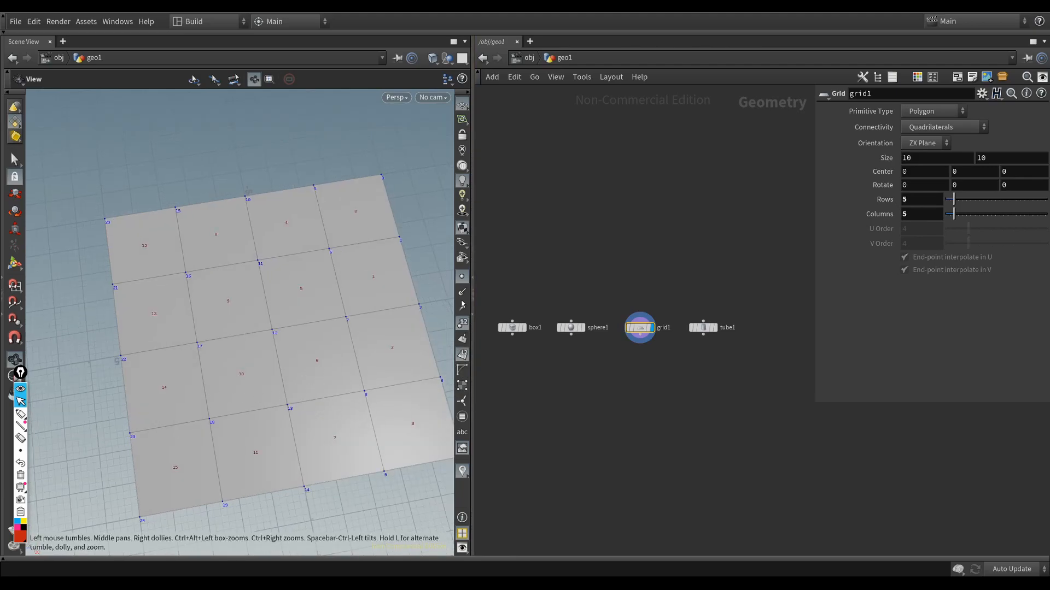
pyautogui.moveTo(331, 350); pyautogui.dragTo(292, 354)
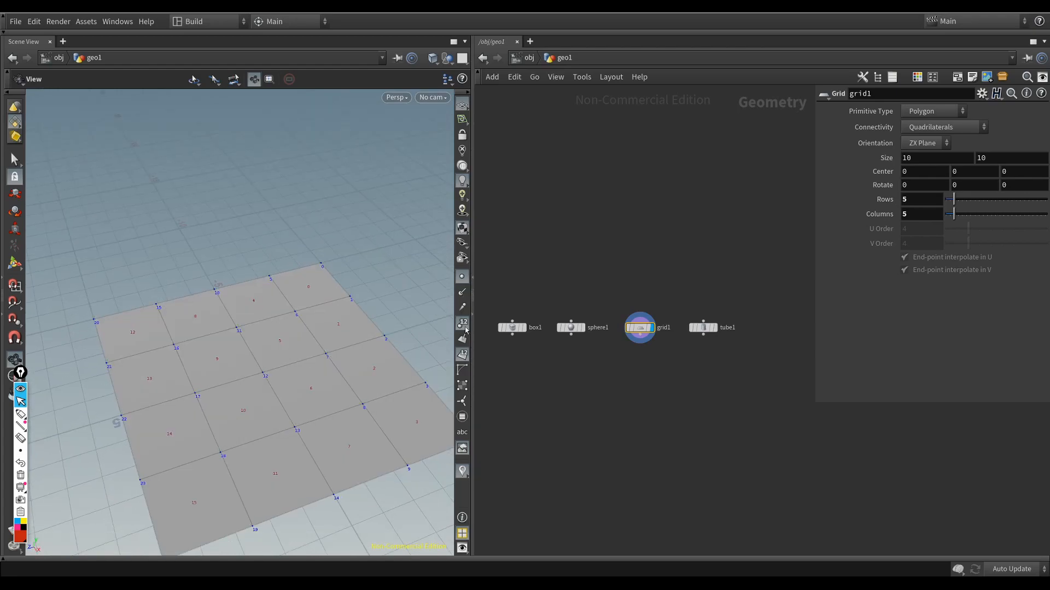
pyautogui.moveTo(313, 399); pyautogui.dragTo(302, 412)
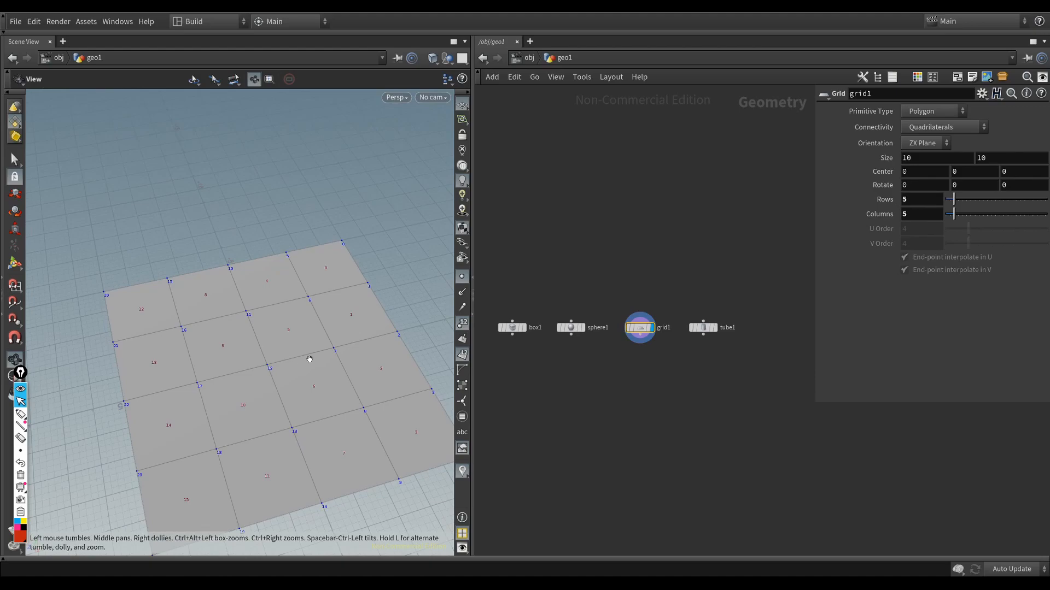
# Step: In the viewport display options, set the guide font to Large and increase the point marker size
pyautogui.press('d')
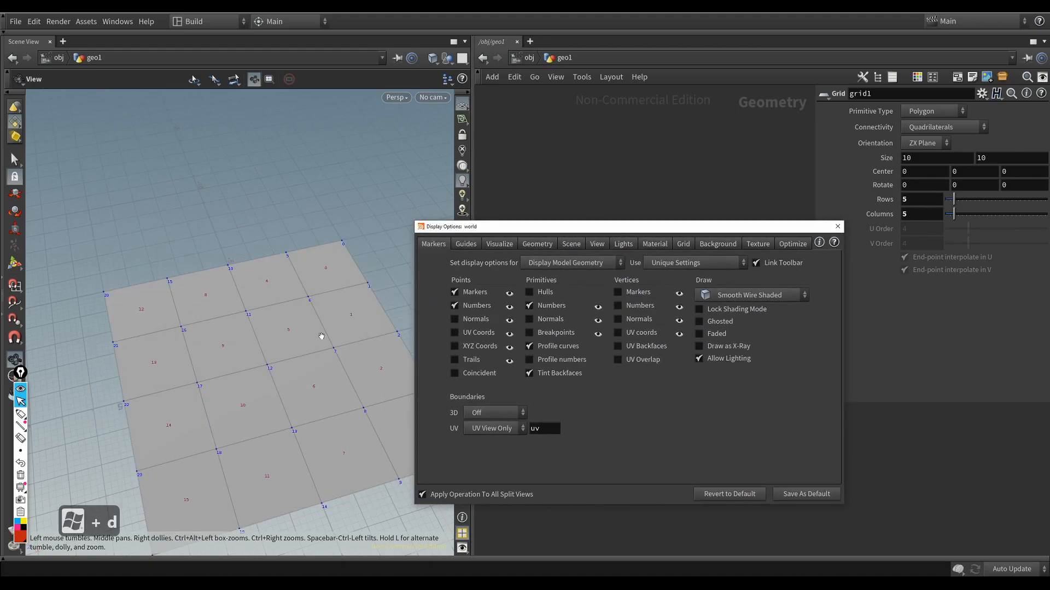
pyautogui.click(467, 248)
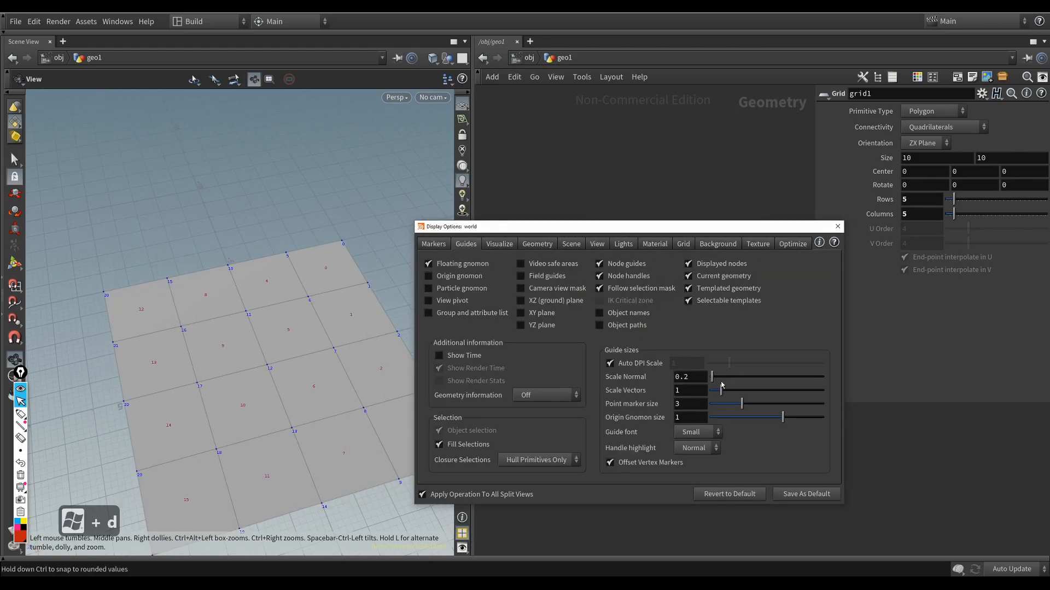
pyautogui.click(705, 433)
pyautogui.click(688, 484)
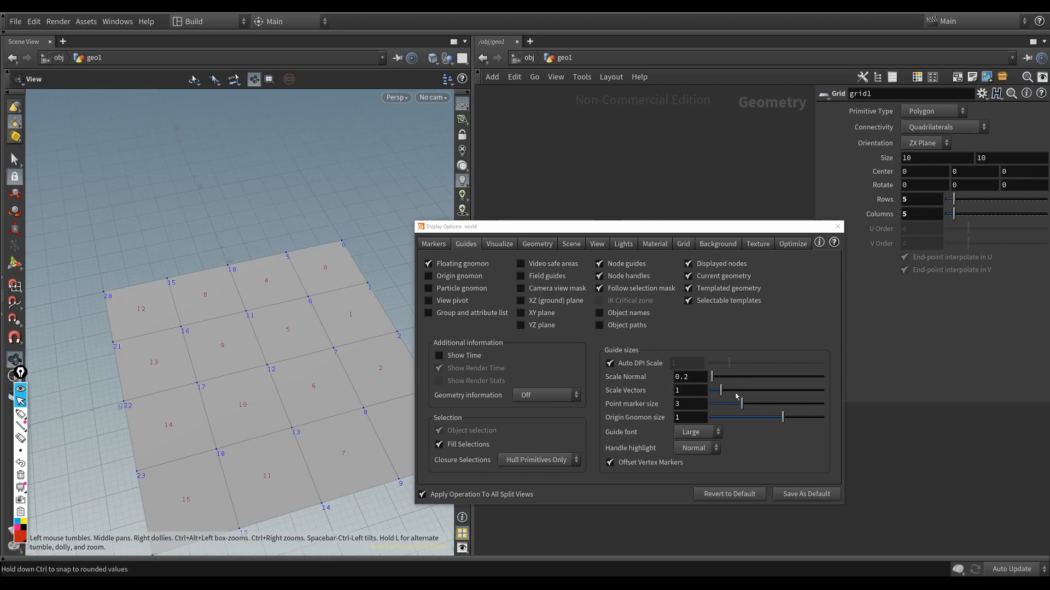
pyautogui.moveTo(737, 405); pyautogui.dragTo(758, 407)
pyautogui.click(838, 227)
pyautogui.moveTo(263, 380); pyautogui.dragTo(286, 358)
pyautogui.scroll(-4, 286, 358)
pyautogui.moveTo(286, 357); pyautogui.dragTo(263, 316, button='middle')
pyautogui.scroll(3, 264, 316)
pyautogui.moveTo(264, 316); pyautogui.dragTo(308, 330)
pyautogui.moveTo(298, 398); pyautogui.dragTo(322, 384)
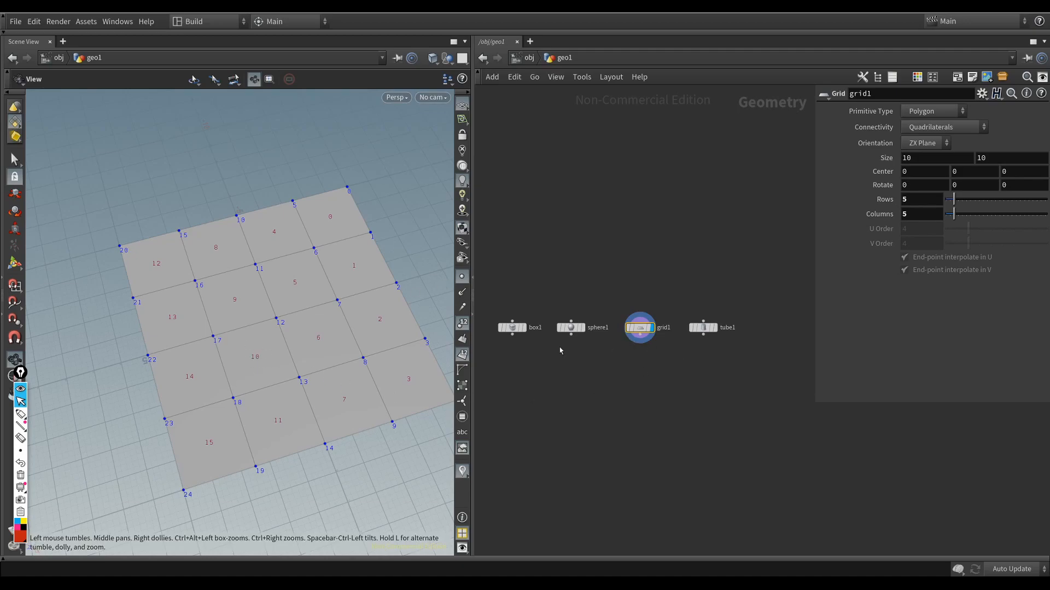
# Step: Add a Delete node connected after the grid node and display it in the viewport
pyautogui.press('Tab')
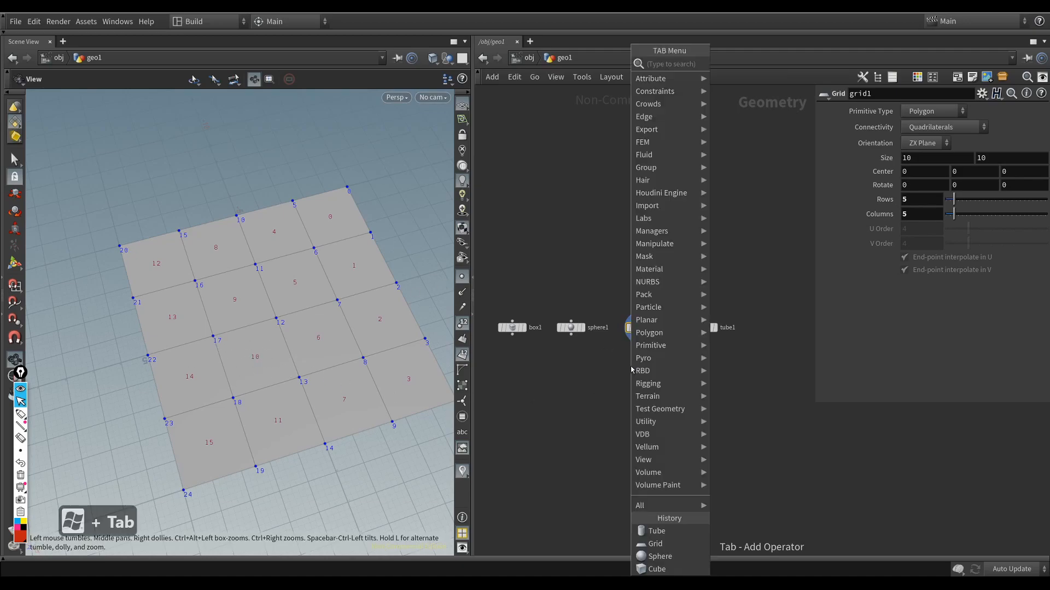
pyautogui.write('dele')
pyautogui.press('Return')
pyautogui.press('Return')
pyautogui.press('r')
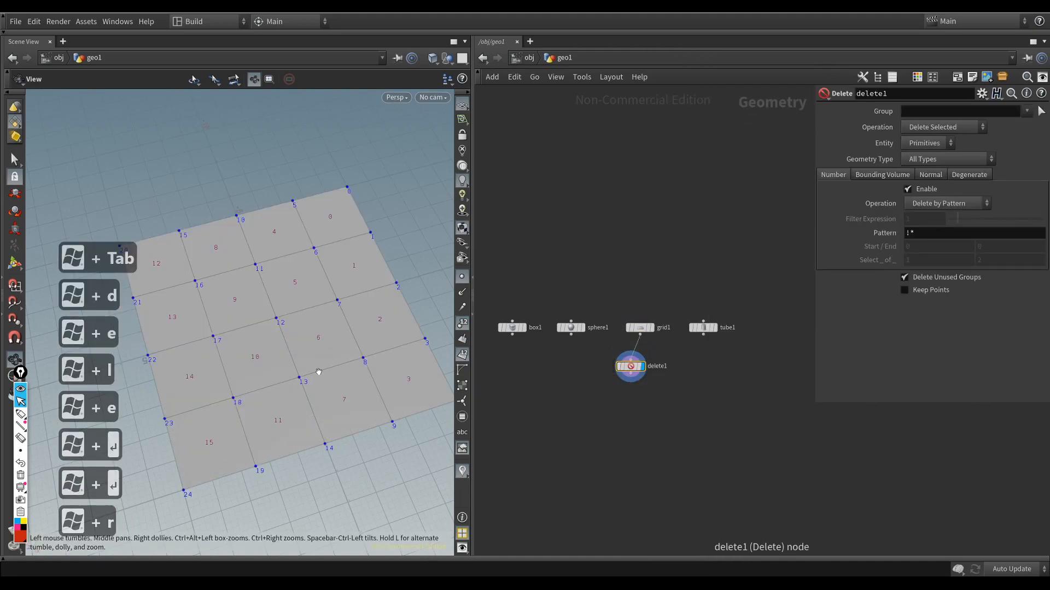
# Step: Pick primitive 10 on the grid as the Delete node's Group
pyautogui.click(1042, 112)
pyautogui.click(307, 399)
pyautogui.press('Return')
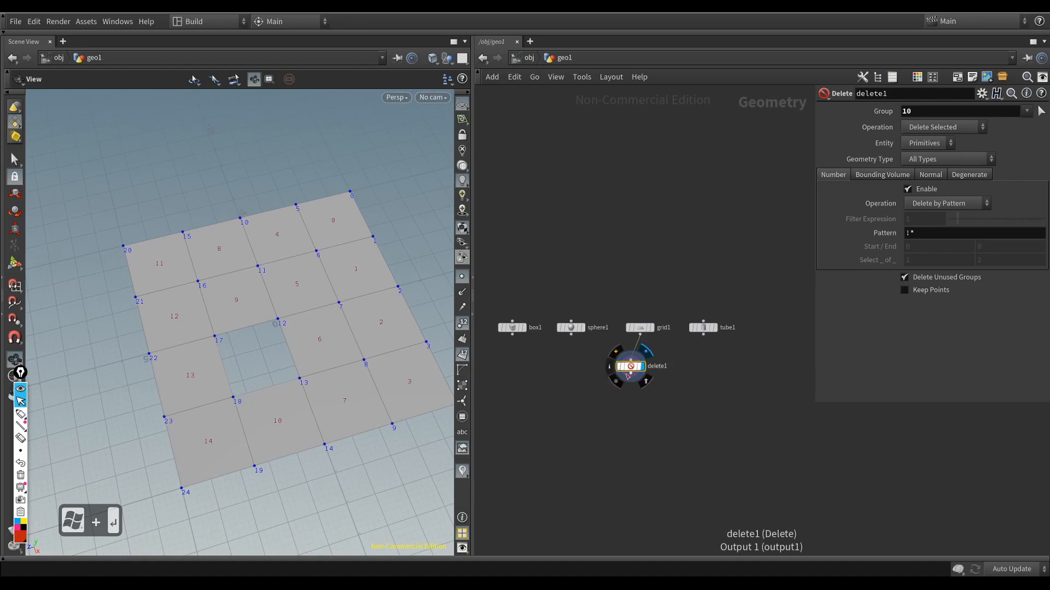
# Step: Move the Delete node so that it sits directly below the grid node in the network
pyautogui.moveTo(631, 370); pyautogui.dragTo(615, 391)
pyautogui.click(641, 328)
pyautogui.click(613, 388)
pyautogui.click(640, 327)
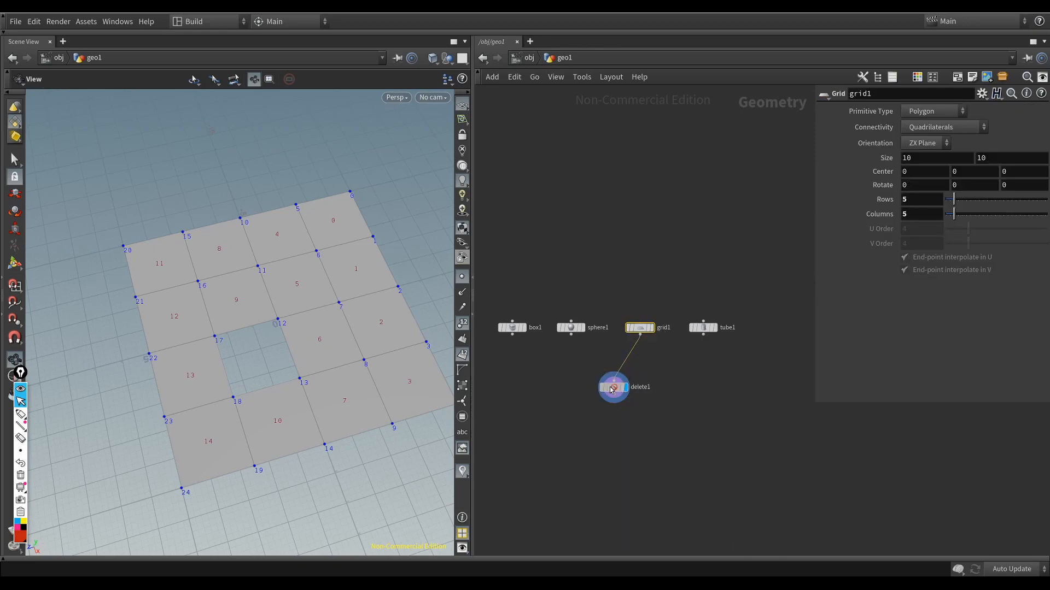
pyautogui.moveTo(611, 390); pyautogui.dragTo(629, 375)
pyautogui.scroll(3, 634, 424)
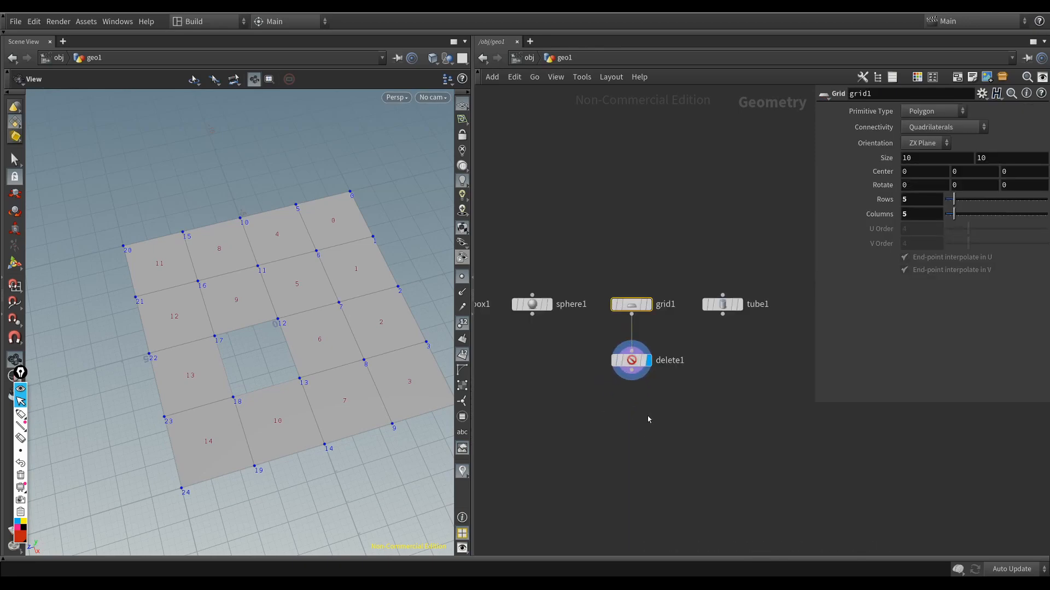
# Step: Compare the parameters of the grid and Delete nodes, finishing with the Delete node selected
pyautogui.click(624, 366)
pyautogui.moveTo(657, 245); pyautogui.dragTo(623, 323)
pyautogui.scroll(-3, 628, 451)
pyautogui.moveTo(629, 452); pyautogui.dragTo(651, 423, button='middle')
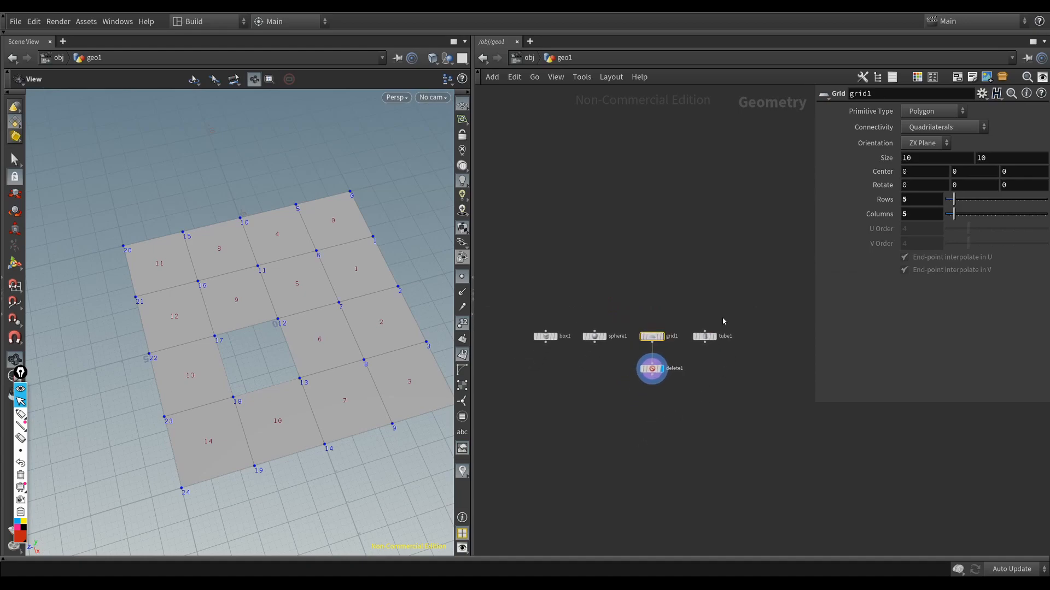
pyautogui.click(656, 369)
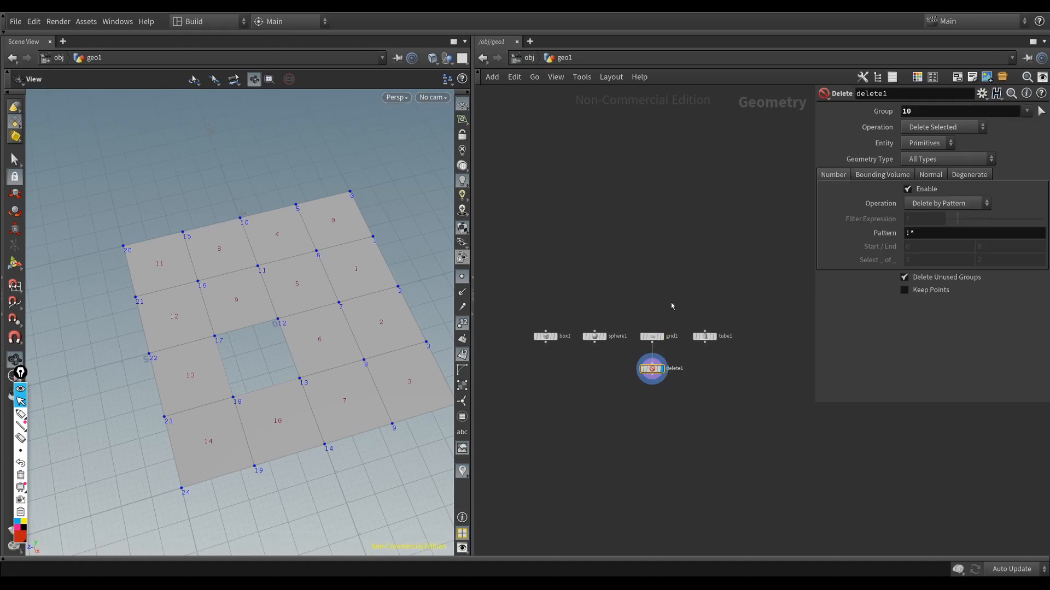
pyautogui.click(655, 336)
pyautogui.click(654, 369)
# Step: Add a PolyExtrude node after the Delete node, display it and set its Distance to 1
pyautogui.press('Tab')
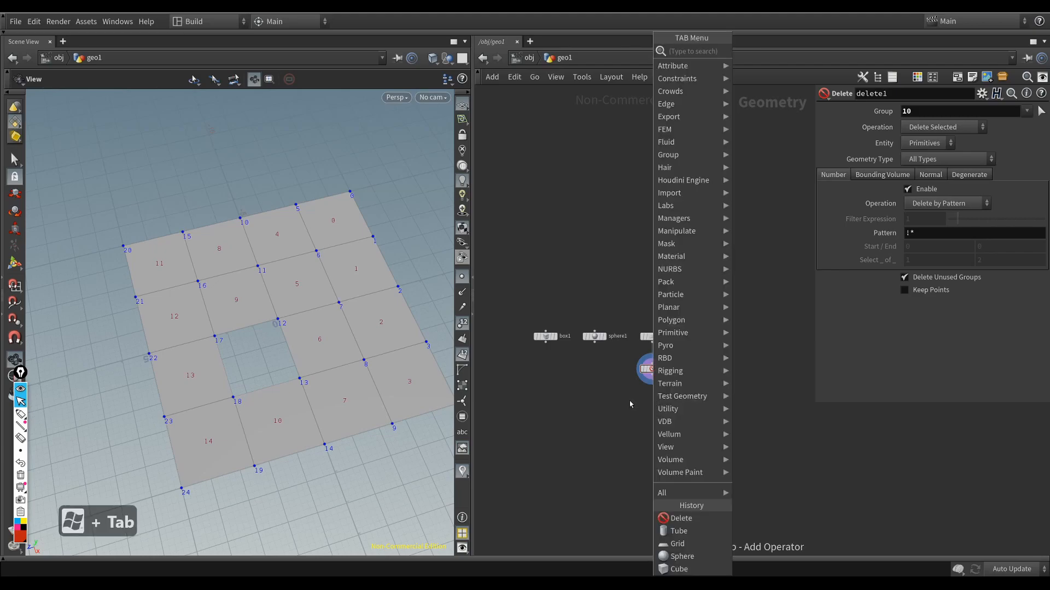
pyautogui.write('ext')
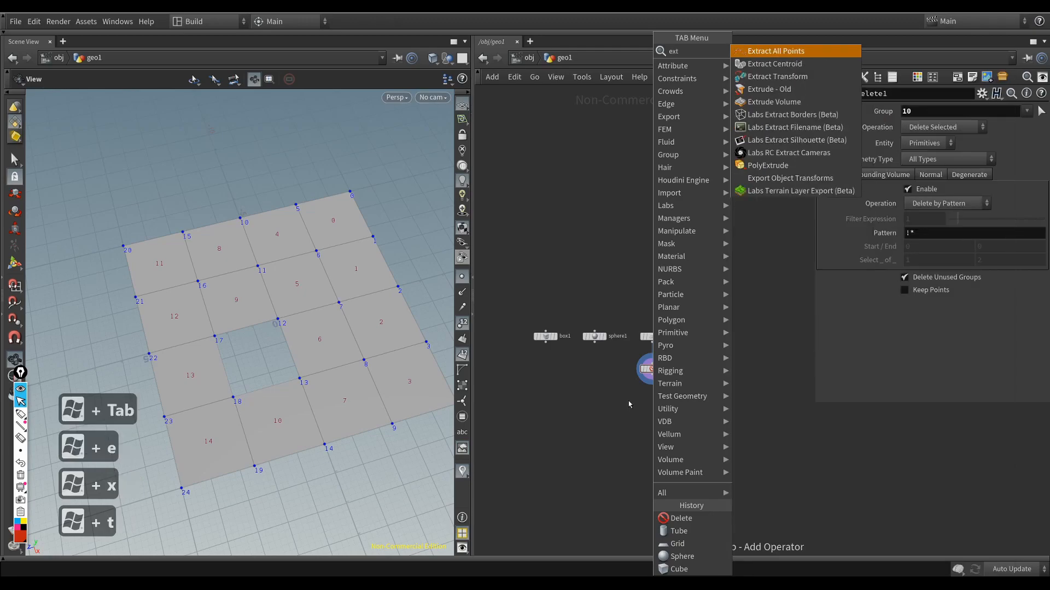
pyautogui.click(762, 165)
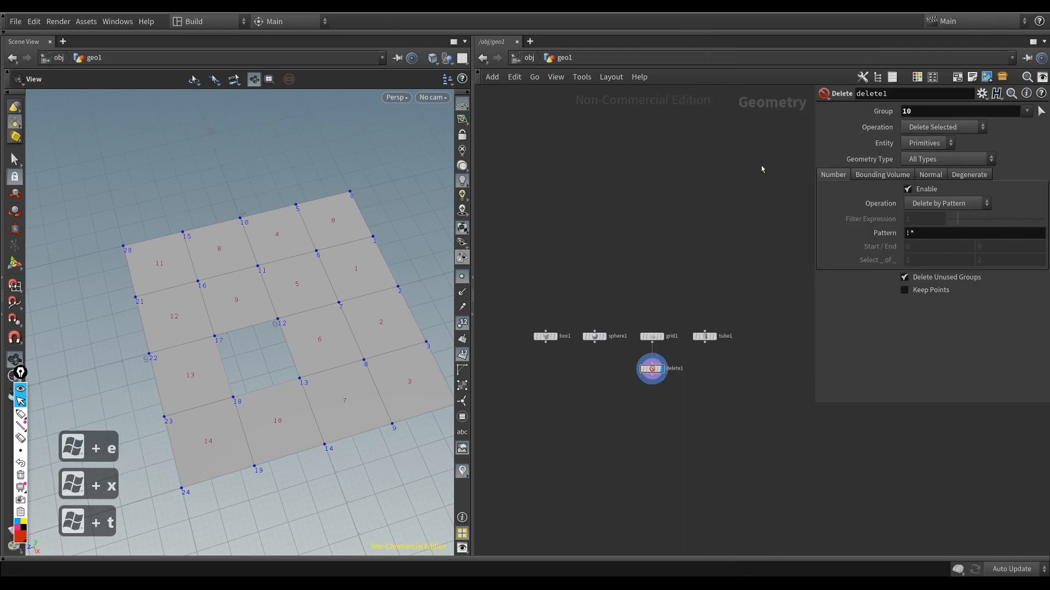
pyautogui.click(654, 395)
pyautogui.scroll(3, 655, 395)
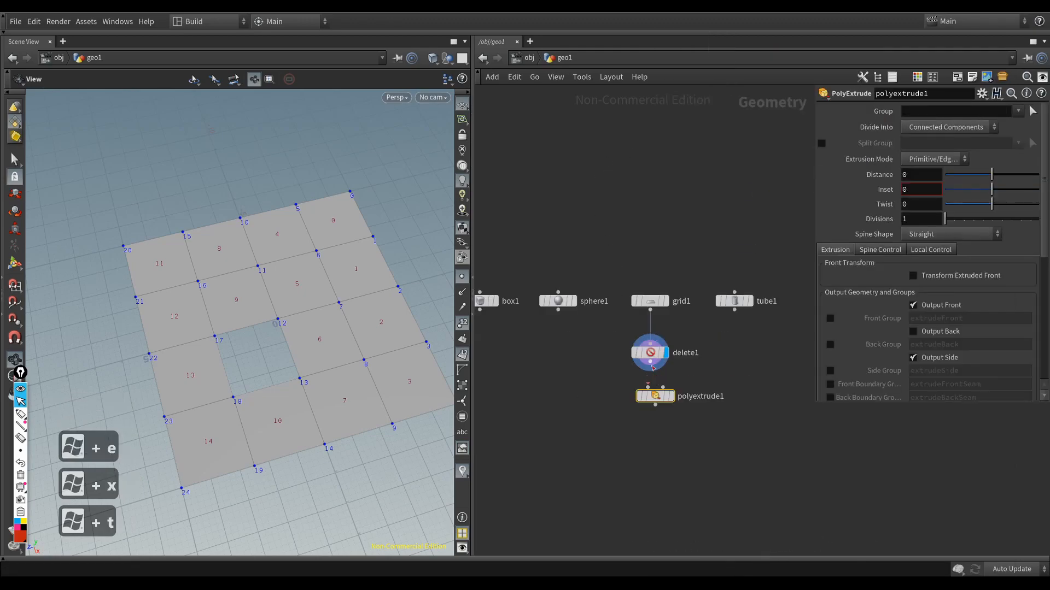
pyautogui.moveTo(656, 396); pyautogui.dragTo(651, 412)
pyautogui.press('r')
pyautogui.moveTo(274, 368); pyautogui.dragTo(296, 328)
pyautogui.moveTo(992, 175); pyautogui.dragTo(1039, 175)
# Step: Switch the PolyExtrude's Output Back option on and off again while checking the underside of the extrusion
pyautogui.moveTo(319, 331); pyautogui.dragTo(330, 259)
pyautogui.click(912, 332)
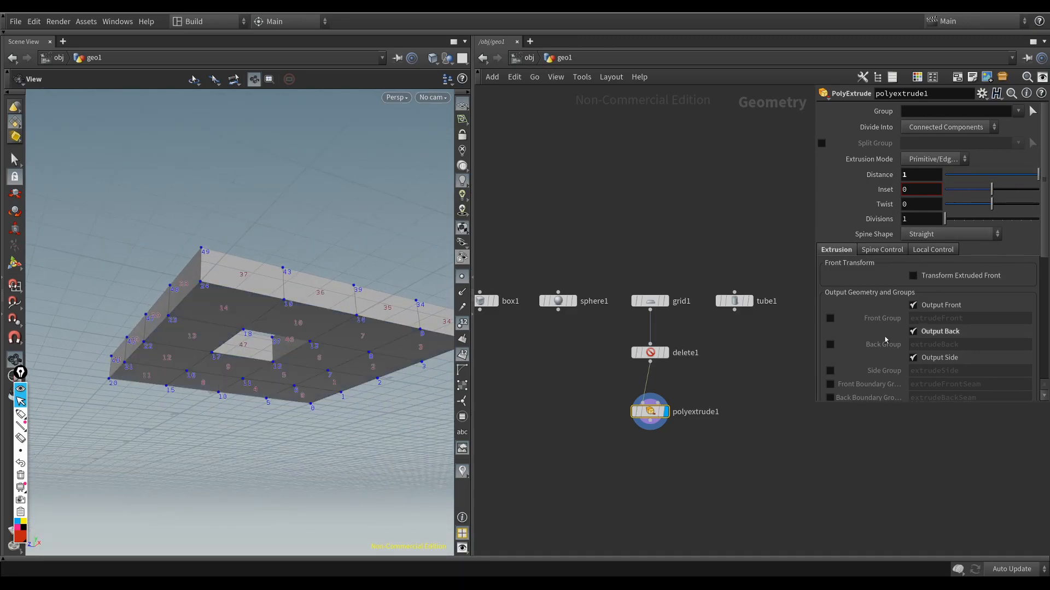
pyautogui.moveTo(272, 356); pyautogui.dragTo(296, 317)
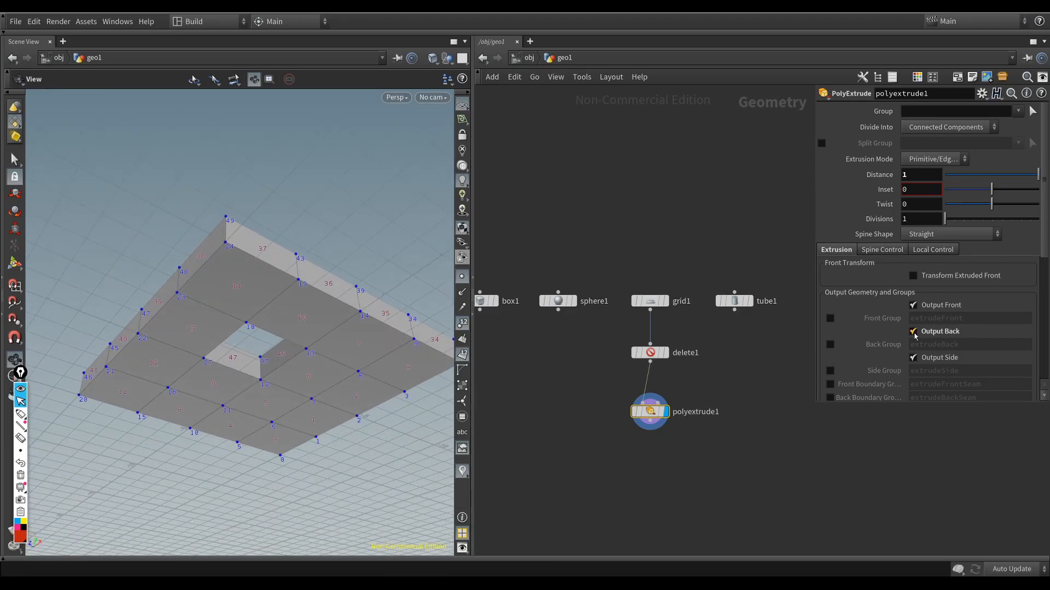
pyautogui.click(913, 334)
pyautogui.moveTo(312, 319); pyautogui.dragTo(291, 418)
# Step: Pick primitive 5 as the PolyExtrude's Group so that only this face is extruded
pyautogui.click(1031, 113)
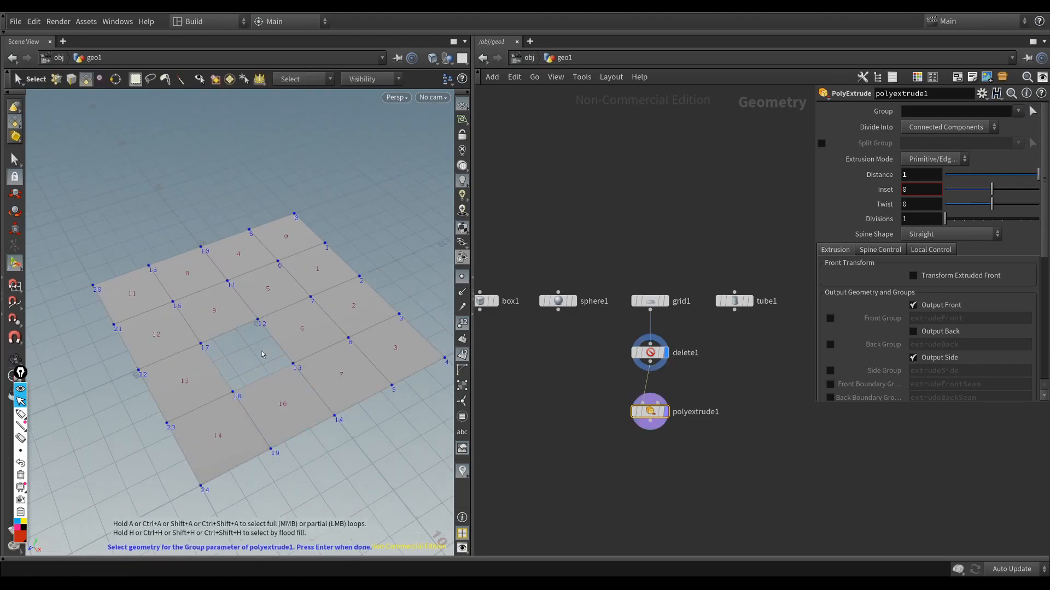
pyautogui.press('Return')
pyautogui.moveTo(304, 328); pyautogui.dragTo(270, 328)
# Step: Hide the points and point numbers in the viewport while keeping the primitive numbers displayed
pyautogui.click(462, 358)
pyautogui.scroll(-2, 271, 328)
pyautogui.scroll(3, 271, 328)
pyautogui.click(462, 276)
pyautogui.moveTo(365, 295); pyautogui.dragTo(394, 306)
pyautogui.click(462, 354)
pyautogui.moveTo(382, 351); pyautogui.dragTo(240, 298)
pyautogui.moveTo(328, 328); pyautogui.dragTo(273, 306)
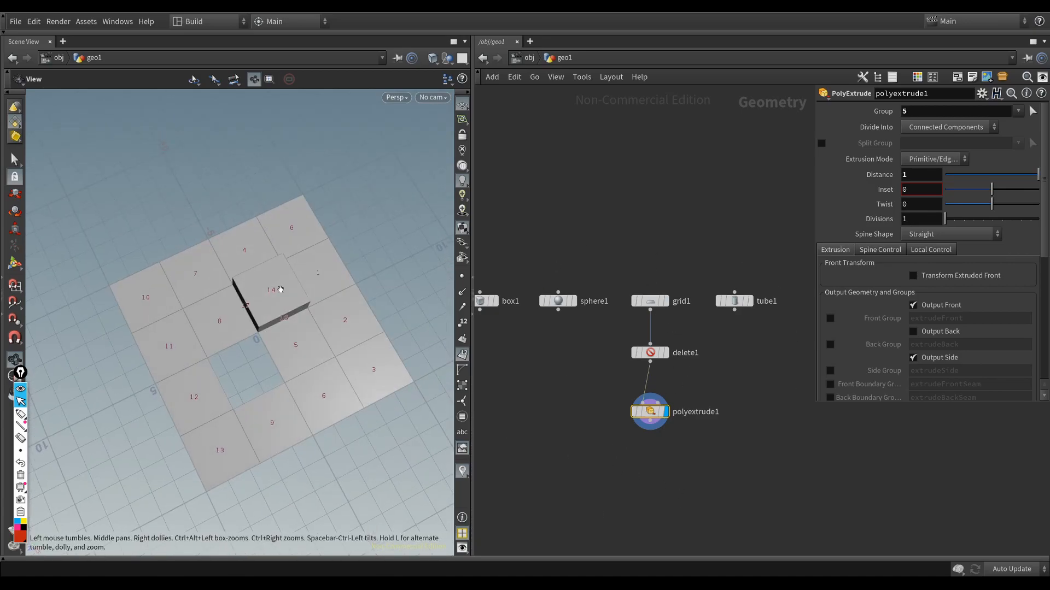
# Step: Add a PolyBevel node after the PolyExtrude node and display it in the viewport
pyautogui.press('Tab')
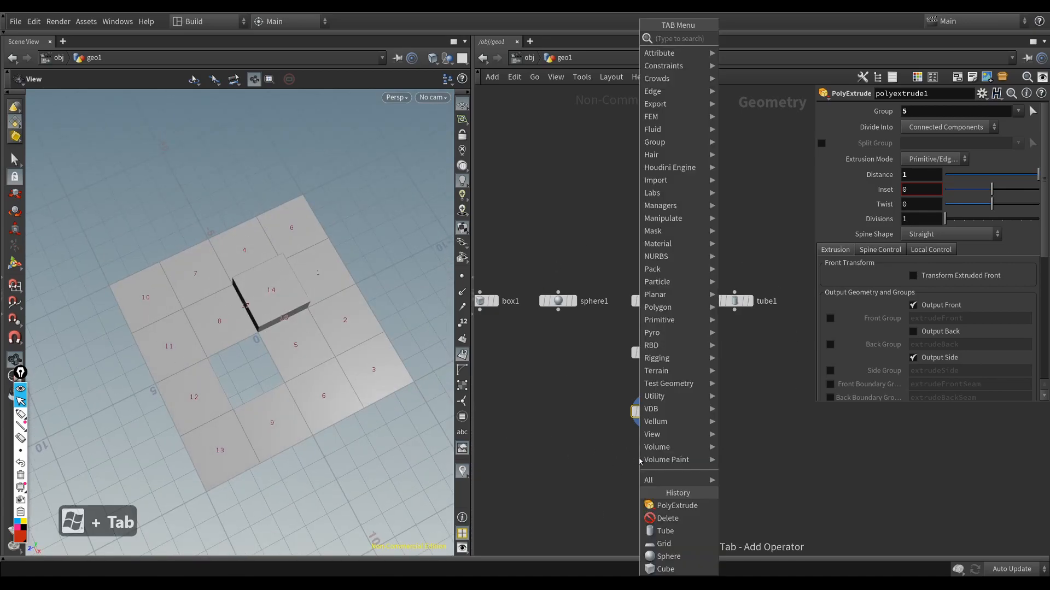
pyautogui.write('bevel')
pyautogui.press('Return')
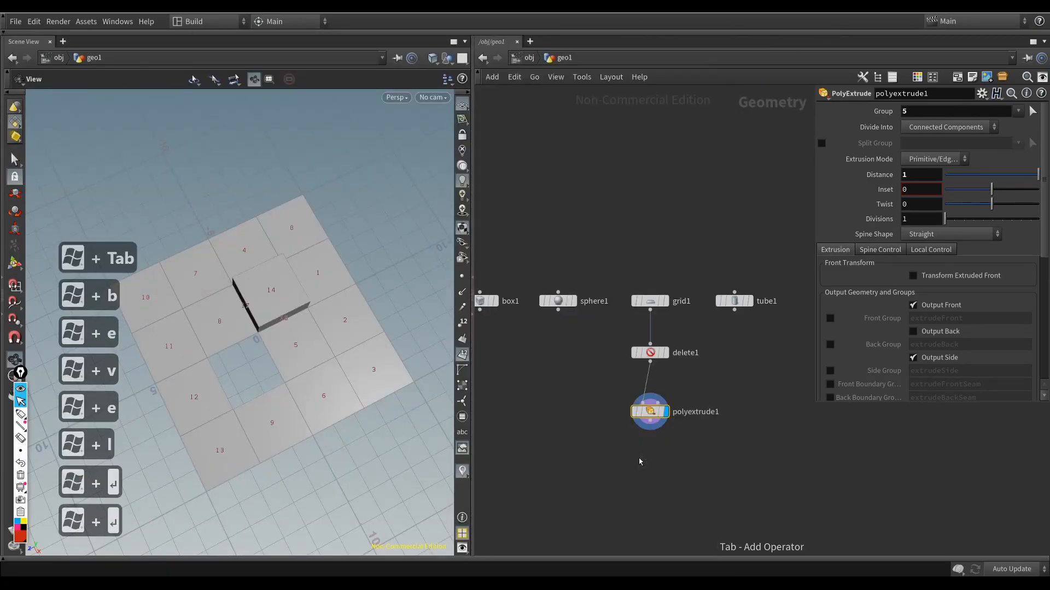
pyautogui.press('Return')
pyautogui.press('r')
pyautogui.moveTo(234, 379); pyautogui.dragTo(234, 337)
pyautogui.moveTo(234, 338); pyautogui.dragTo(342, 363, button='right')
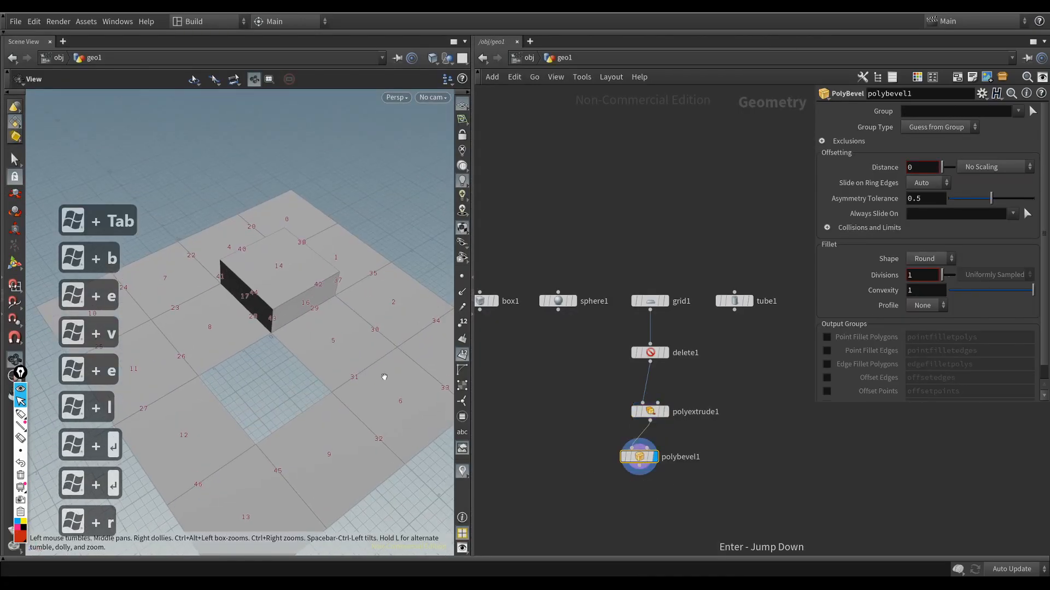
# Step: Switch the viewport display between the PolyExtrude and PolyBevel nodes to compare them, finishing on the PolyBevel
pyautogui.click(658, 413)
pyautogui.press('r')
pyautogui.press('r')
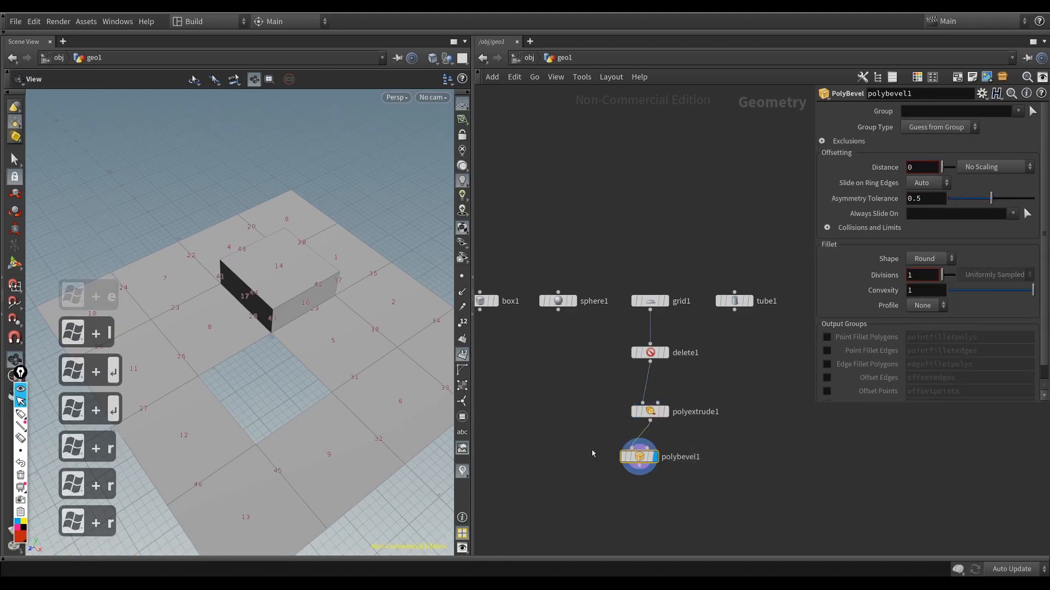
pyautogui.press('r')
pyautogui.moveTo(688, 433); pyautogui.dragTo(612, 481)
pyautogui.press('r')
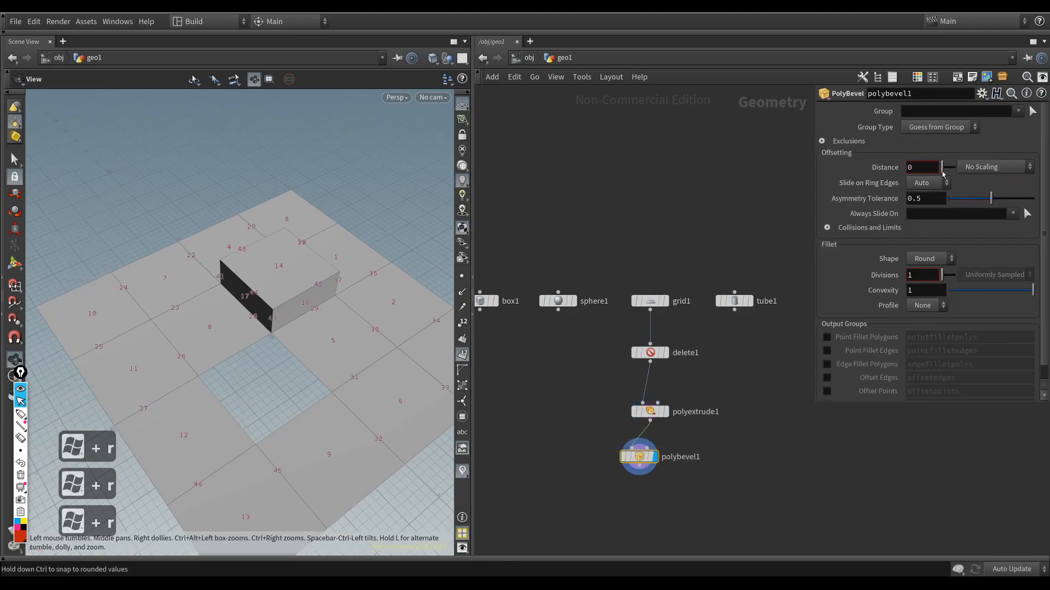
# Step: Widen the parameter area and set the PolyBevel's Distance to 0.178
pyautogui.moveTo(816, 183); pyautogui.dragTo(773, 183)
pyautogui.moveTo(905, 168); pyautogui.dragTo(917, 171)
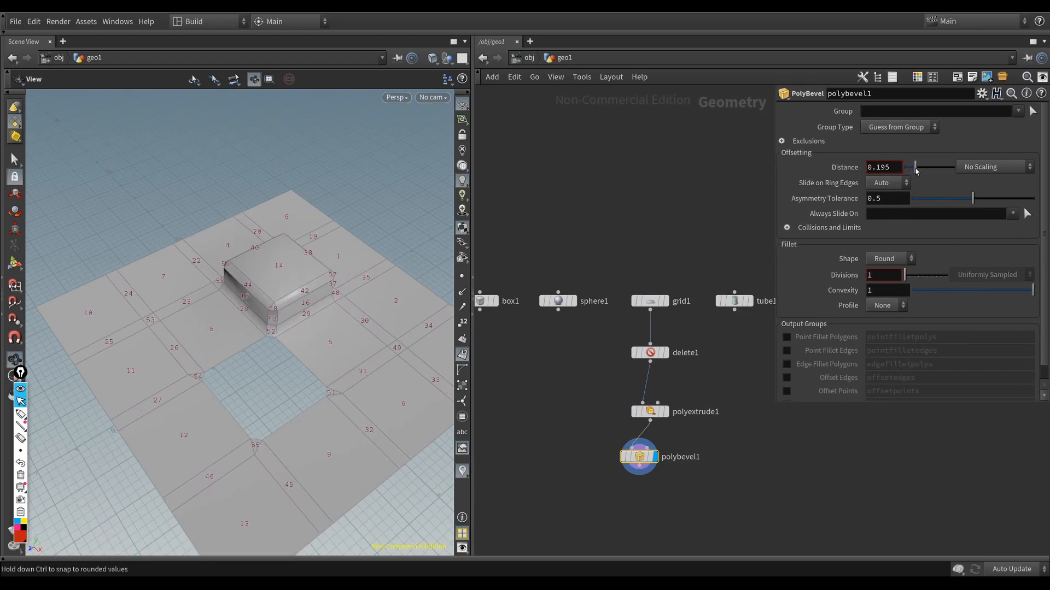
pyautogui.moveTo(263, 294)
pyautogui.mouseDown()
pyautogui.moveTo(267, 359)
pyautogui.moveTo(268, 300)
pyautogui.mouseUp()
pyautogui.moveTo(267, 300); pyautogui.dragTo(297, 314, button='right')
pyautogui.moveTo(295, 372); pyautogui.dragTo(223, 317, button='right')
pyautogui.moveTo(223, 317); pyautogui.dragTo(227, 344)
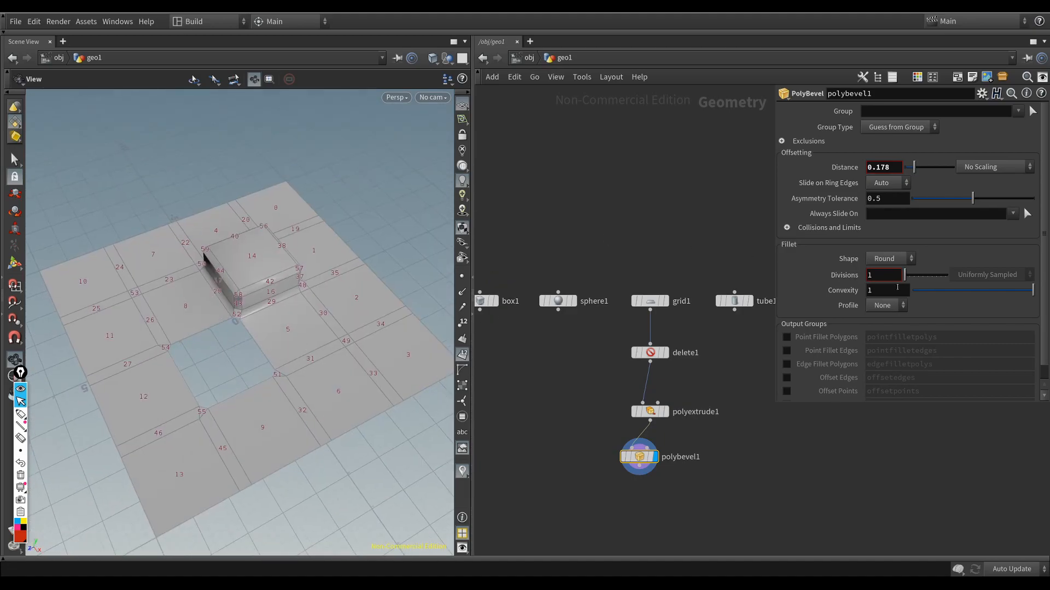
# Step: In the PolyBevel's Exclusions, enable Ignore Flat Edges and set the Maximum Normal Angle to 41.5
pyautogui.click(783, 141)
pyautogui.click(874, 158)
pyautogui.moveTo(924, 175); pyautogui.dragTo(951, 179)
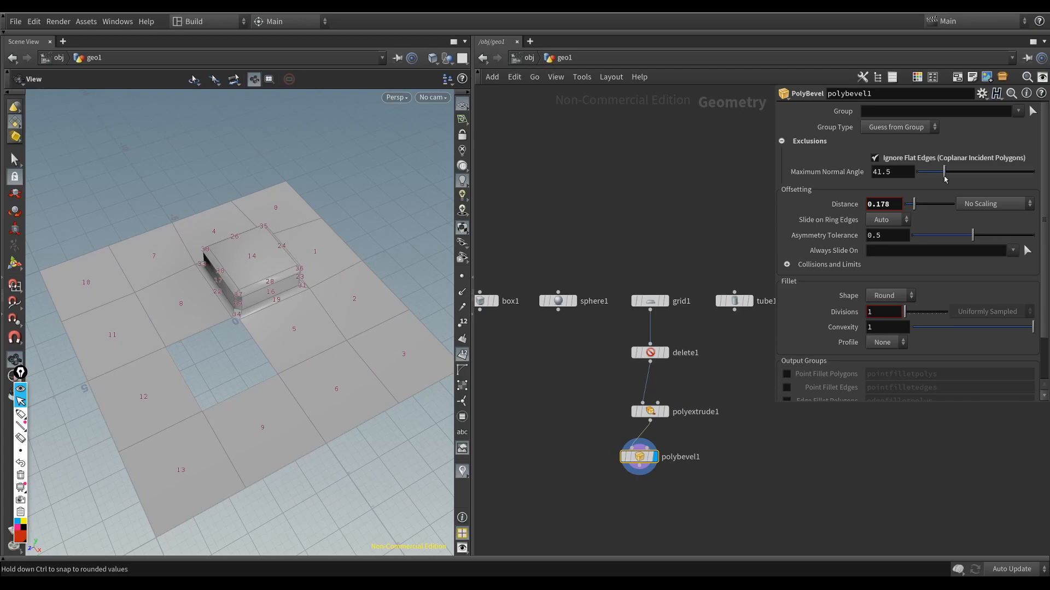
pyautogui.moveTo(284, 284); pyautogui.dragTo(292, 274)
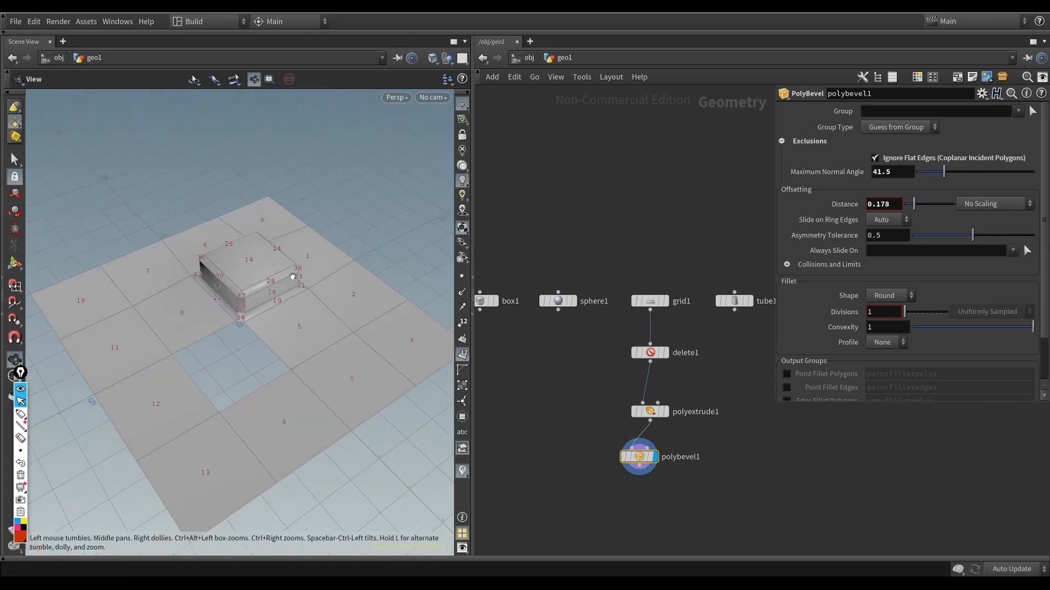
# Step: Hide the primitive numbers and view the whole bevelled grid
pyautogui.click(463, 357)
pyautogui.scroll(-3, 262, 328)
pyautogui.moveTo(263, 328); pyautogui.dragTo(235, 334)
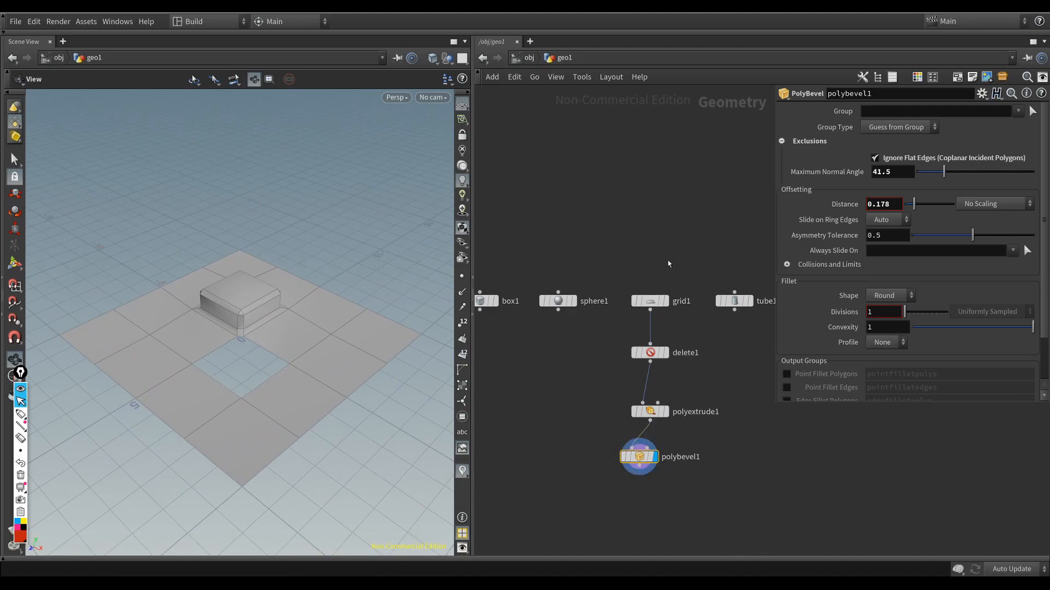
# Step: Align the Delete, PolyExtrude and PolyBevel nodes in a vertical column below the grid node
pyautogui.moveTo(674, 258); pyautogui.dragTo(626, 423)
pyautogui.press('a')
pyautogui.moveTo(691, 323); pyautogui.dragTo(592, 514)
pyautogui.moveTo(645, 456); pyautogui.dragTo(655, 422)
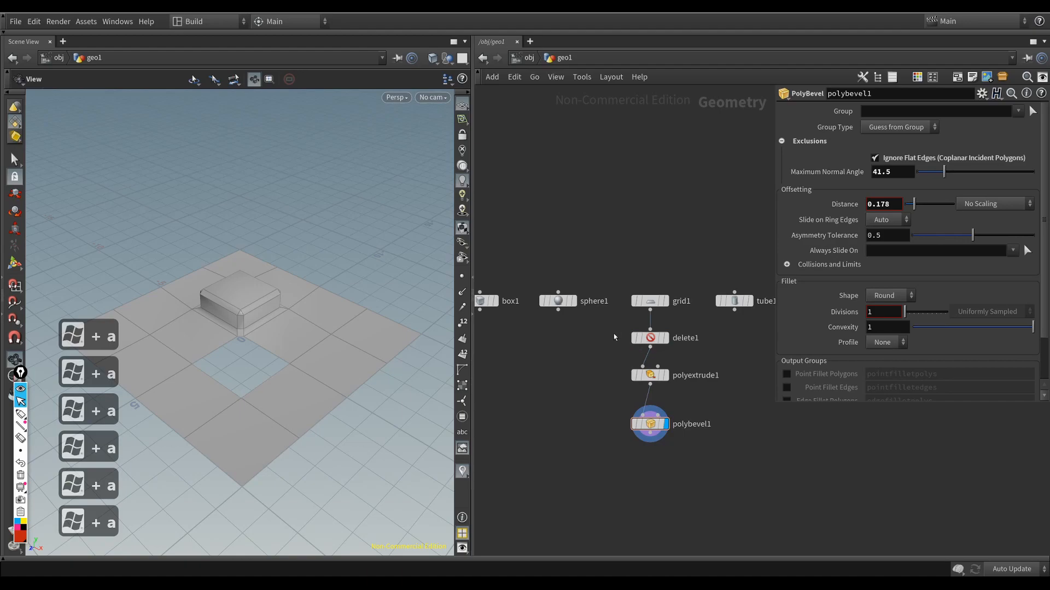
# Step: Increase the PolyExtrude's Distance to make the raised block much taller, and inspect the bevelled result
pyautogui.click(639, 339)
pyautogui.click(689, 372)
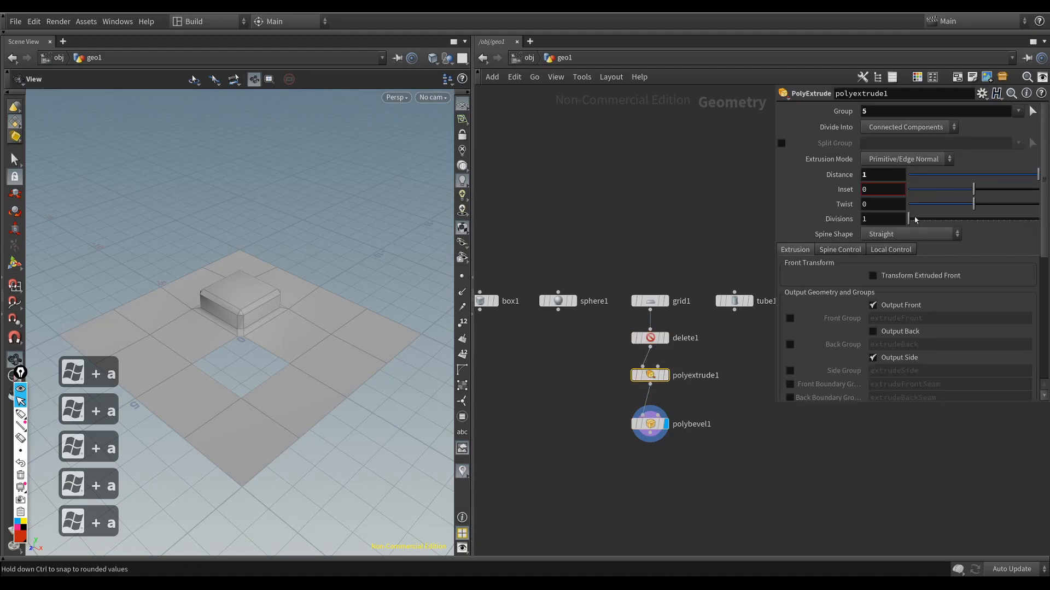
pyautogui.moveTo(889, 175); pyautogui.dragTo(995, 175, button='middle')
pyautogui.moveTo(321, 325); pyautogui.dragTo(394, 284)
pyautogui.moveTo(875, 174); pyautogui.dragTo(909, 174, button='middle')
pyautogui.moveTo(326, 303); pyautogui.dragTo(223, 302)
pyautogui.click(651, 424)
pyautogui.moveTo(214, 261); pyautogui.dragTo(233, 323)
# Step: Align and evenly space the grid, Delete, PolyExtrude and PolyBevel nodes in one vertical column
pyautogui.moveTo(682, 477); pyautogui.dragTo(637, 295)
pyautogui.scroll(-2, 699, 269)
pyautogui.press('super+a')
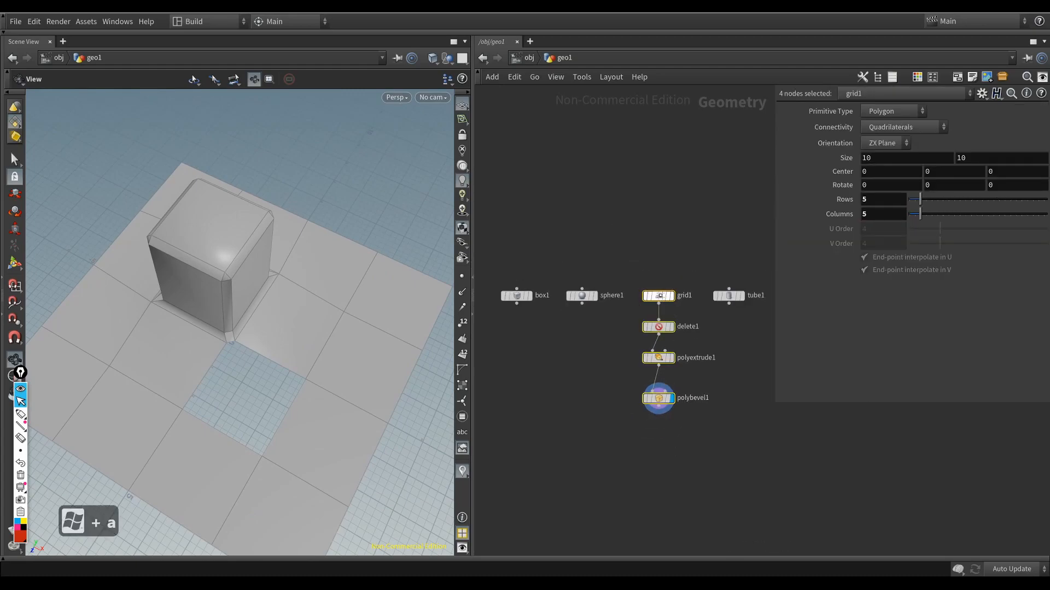
pyautogui.press('super+a')
pyautogui.click(660, 439)
pyautogui.moveTo(660, 439); pyautogui.dragTo(662, 416, button='middle')
pyautogui.moveTo(197, 310); pyautogui.dragTo(254, 330)
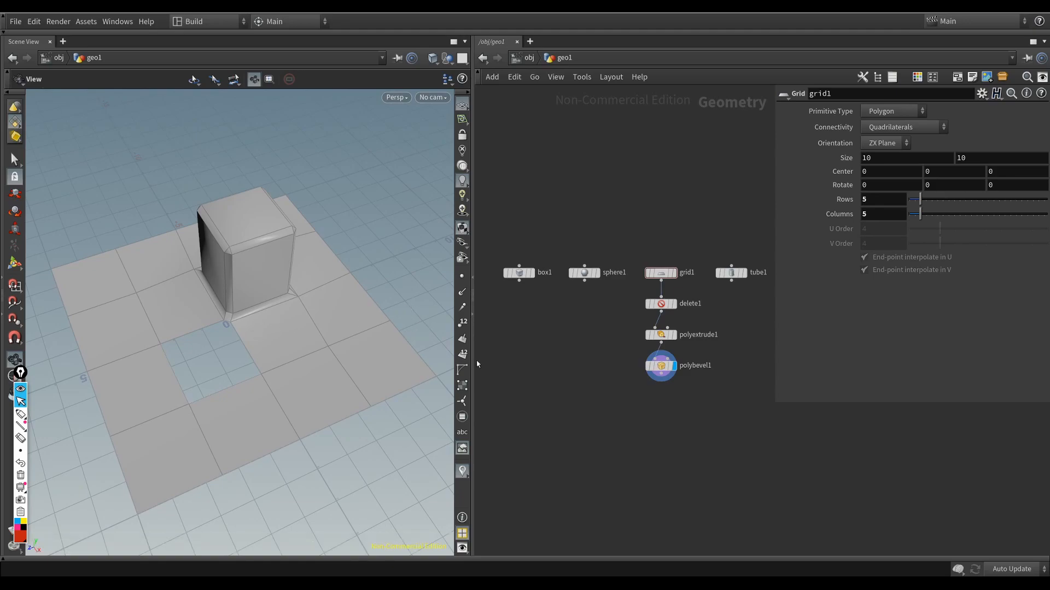
# Step: Create a Line node in the empty area beside the tube node, and display and frame it in the viewport
pyautogui.moveTo(601, 418); pyautogui.dragTo(565, 391, button='middle')
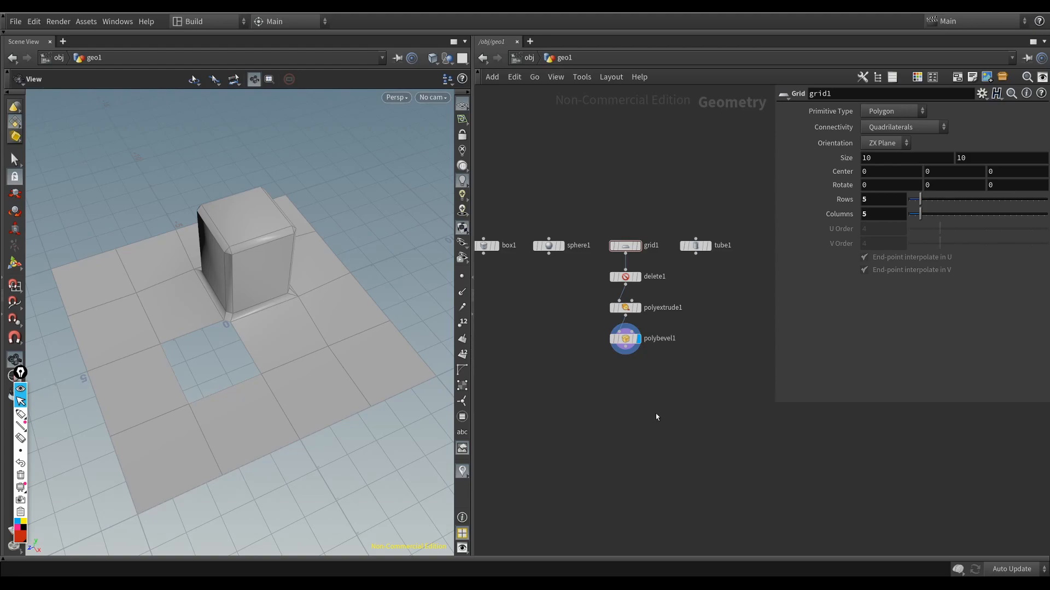
pyautogui.scroll(-2, 644, 414)
pyautogui.scroll(-3, 645, 414)
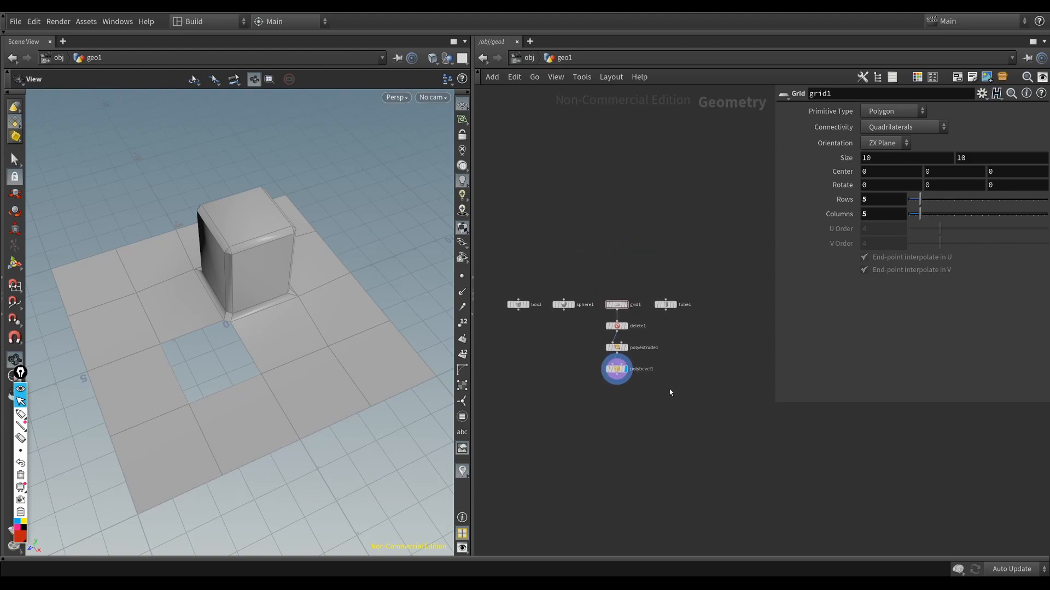
pyautogui.moveTo(649, 410); pyautogui.dragTo(621, 425, button='middle')
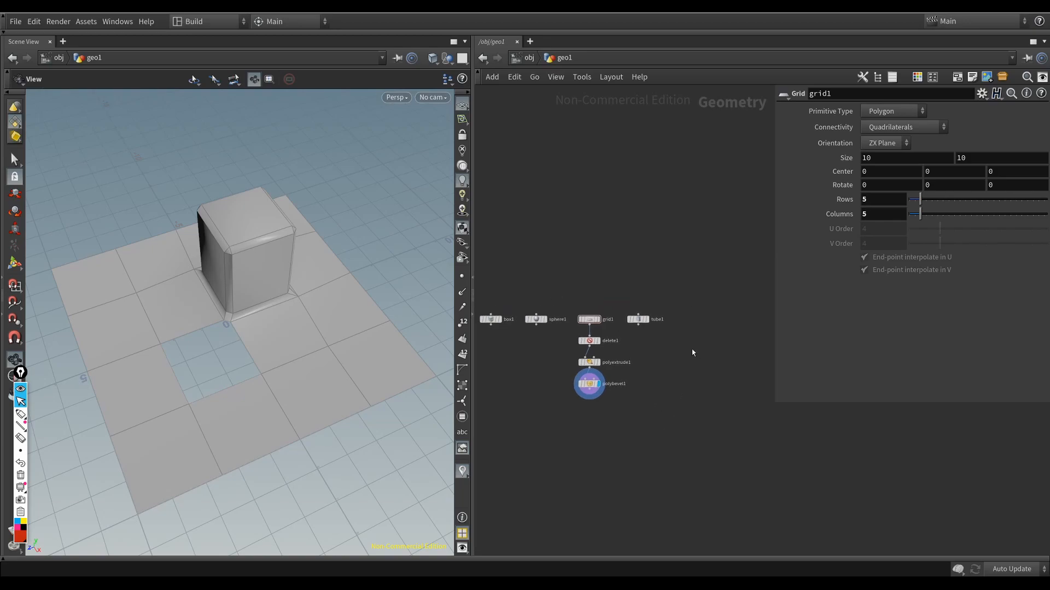
pyautogui.press('Tab')
pyautogui.write('line')
pyautogui.press('Return')
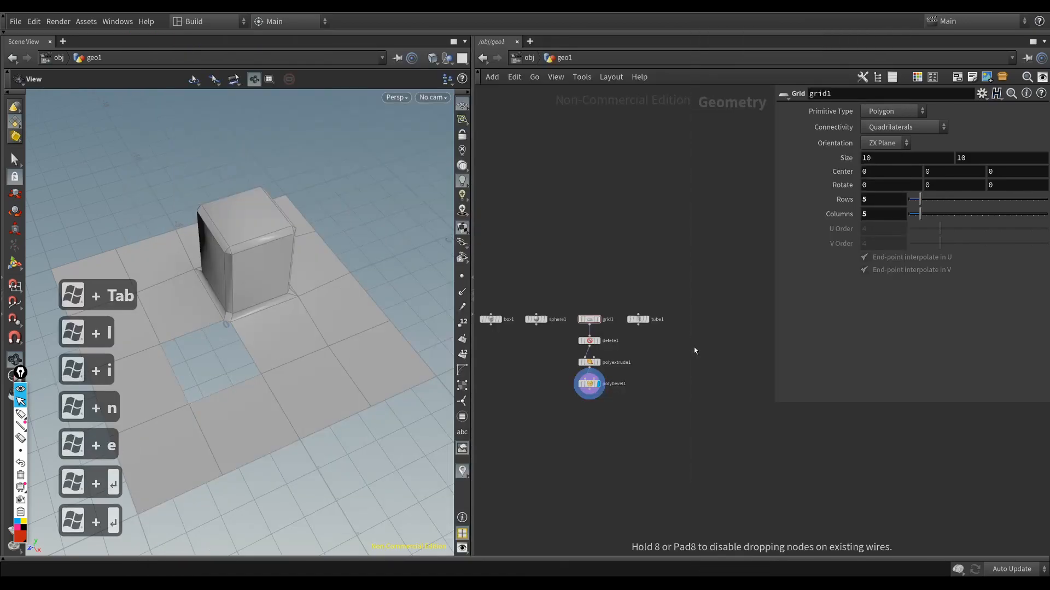
pyautogui.click(694, 351)
pyautogui.press('r')
pyautogui.press('f')
# Step: Show the line's points and point numbers in the viewport
pyautogui.scroll(-5, 298, 333)
pyautogui.click(462, 277)
pyautogui.scroll(-2, 297, 333)
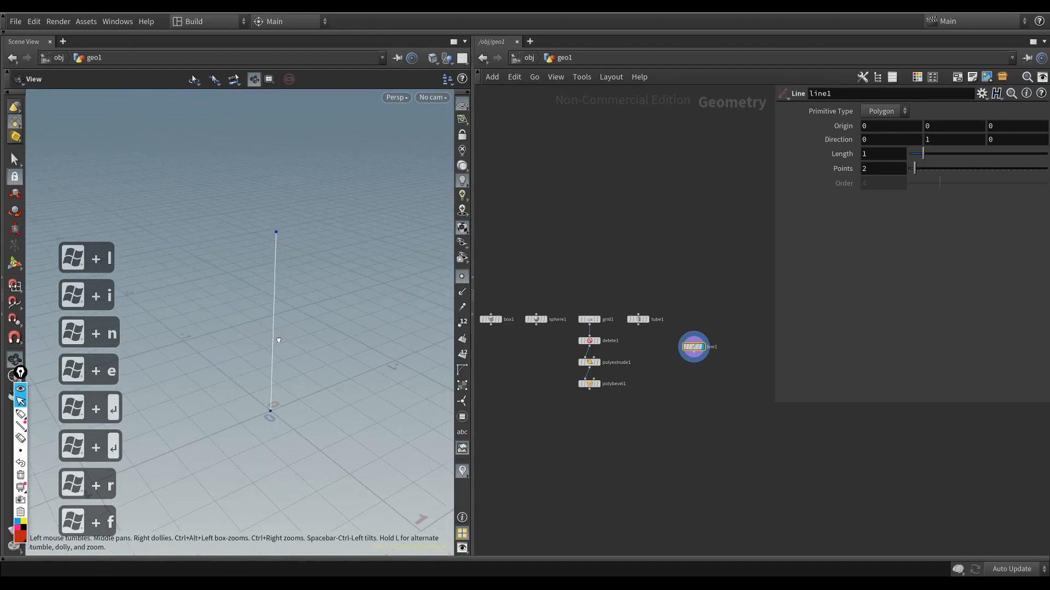
pyautogui.click(462, 323)
pyautogui.moveTo(329, 351); pyautogui.dragTo(291, 359)
pyautogui.scroll(2, 686, 353)
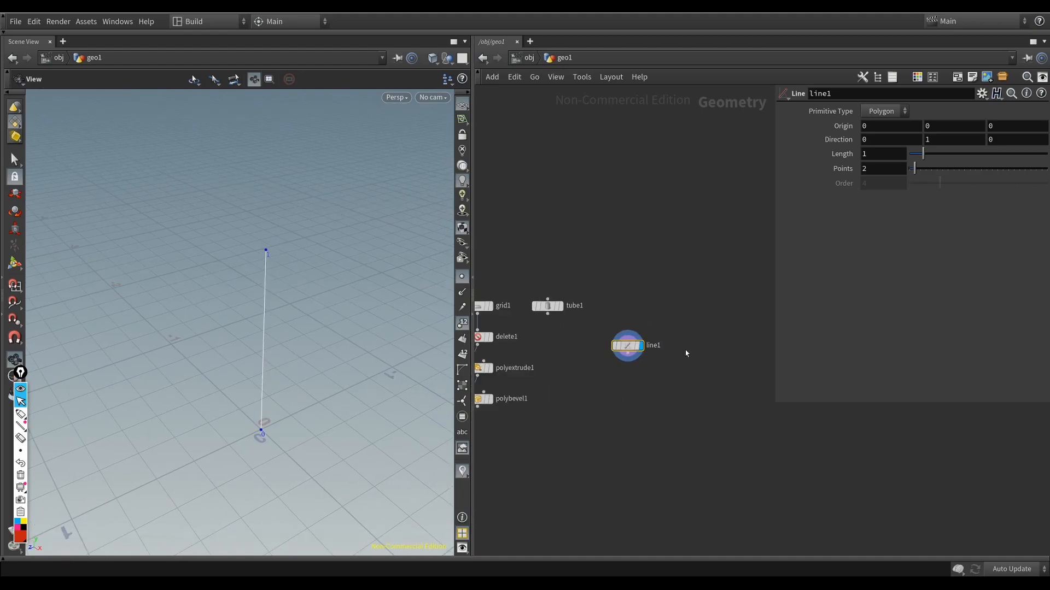
# Step: Place an Add node beside the line node, display it and enable its Point 0 at the origin
pyautogui.press('Tab')
pyautogui.write('add')
pyautogui.press('Return')
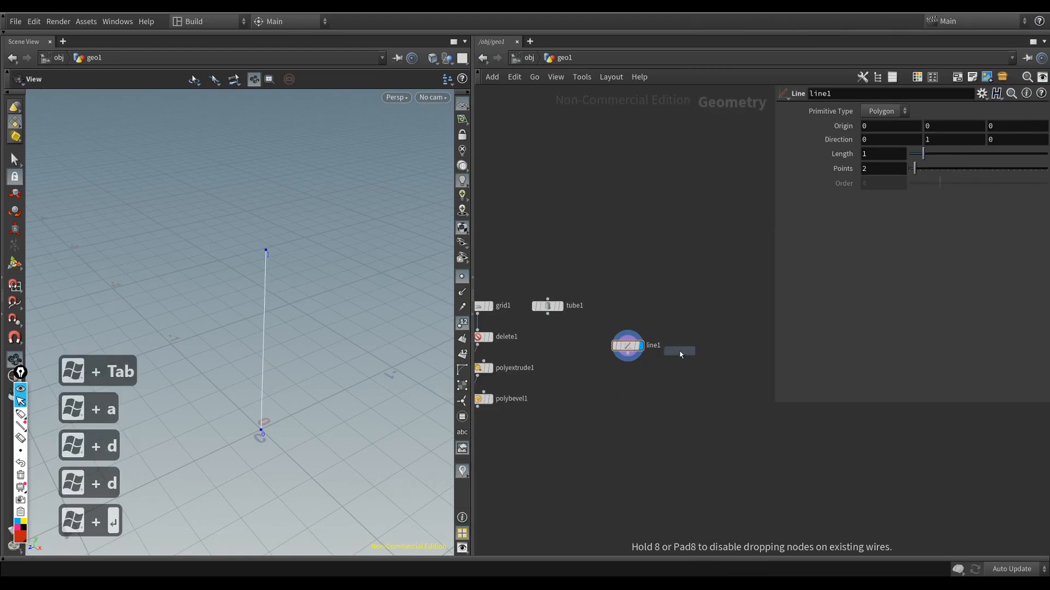
pyautogui.click(700, 368)
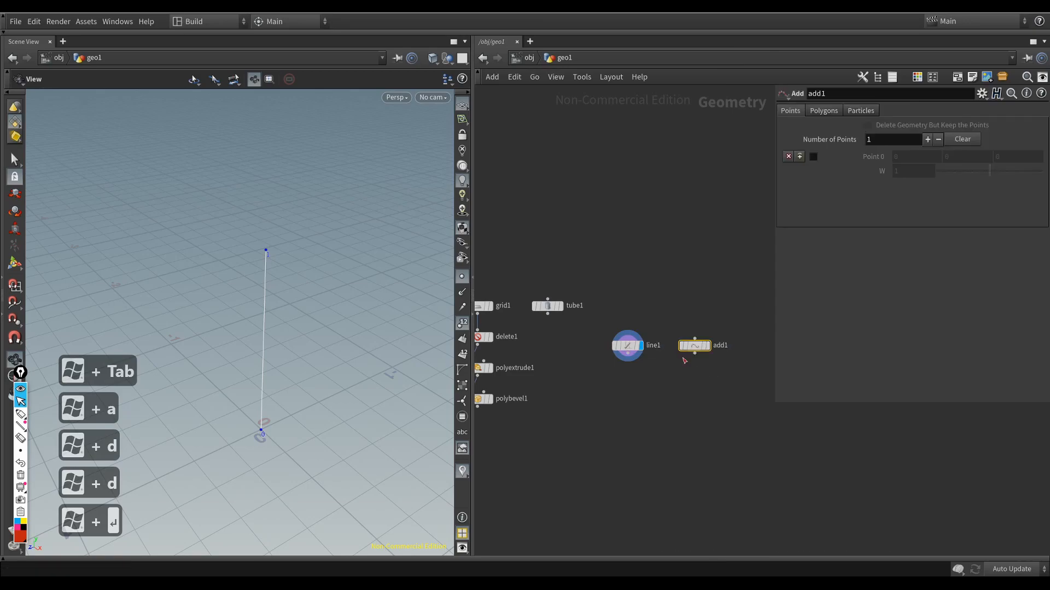
pyautogui.press('r')
pyautogui.click(813, 158)
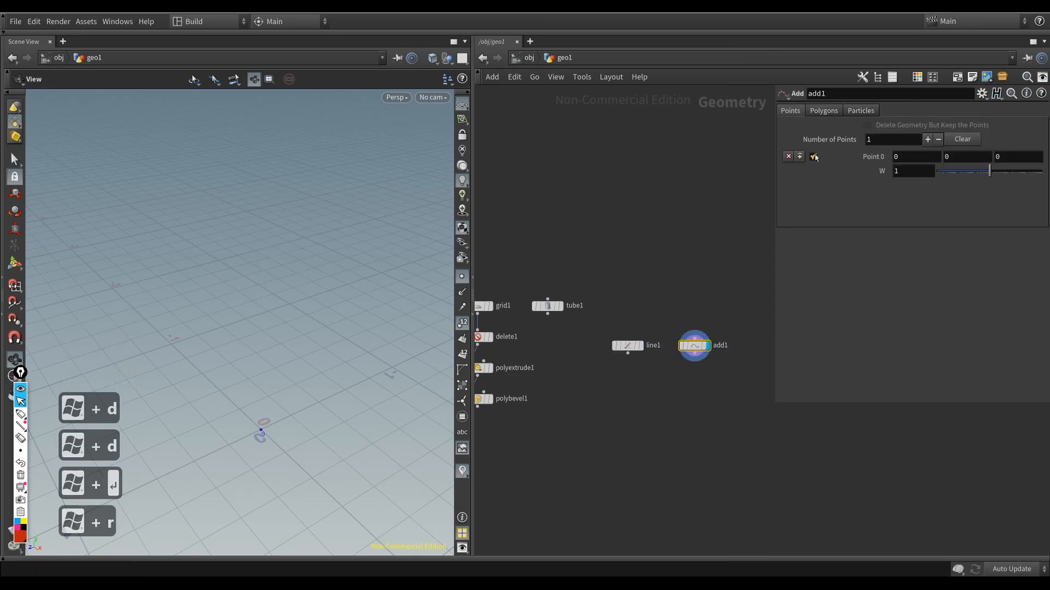
# Step: Examine the single point at the origin from several angles, and move the Add node farther away from the line node
pyautogui.scroll(2, 375, 457)
pyautogui.moveTo(328, 441); pyautogui.dragTo(300, 395, button='middle')
pyautogui.scroll(4, 296, 416)
pyautogui.moveTo(334, 421); pyautogui.dragTo(295, 403)
pyautogui.scroll(-3, 257, 410)
pyautogui.moveTo(257, 410); pyautogui.dragTo(277, 354, button='middle')
pyautogui.moveTo(277, 354)
pyautogui.mouseDown()
pyautogui.moveTo(265, 351)
pyautogui.moveTo(265, 361)
pyautogui.mouseUp()
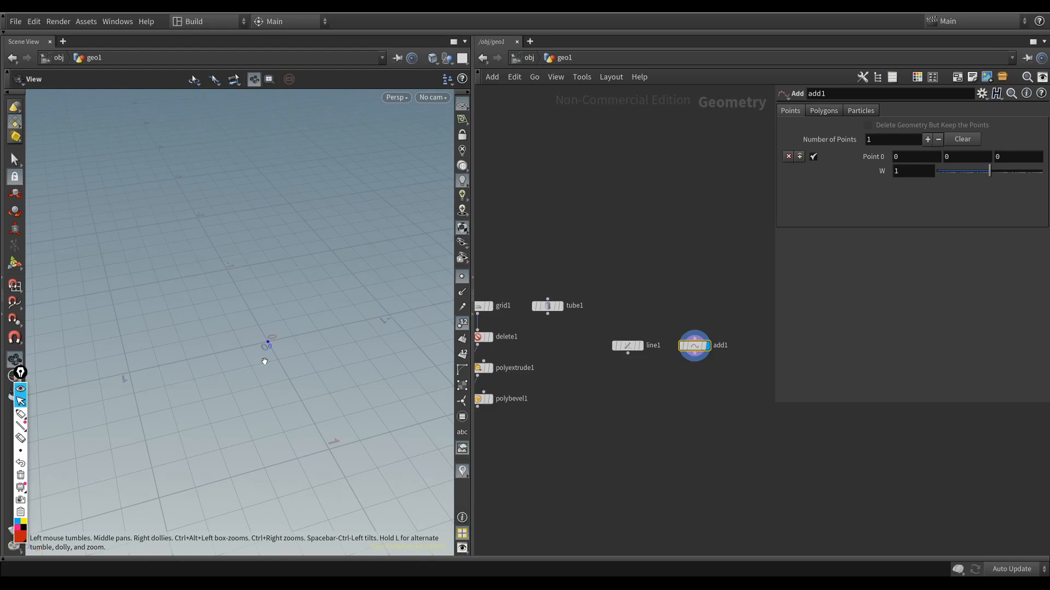
pyautogui.moveTo(685, 353); pyautogui.dragTo(732, 344)
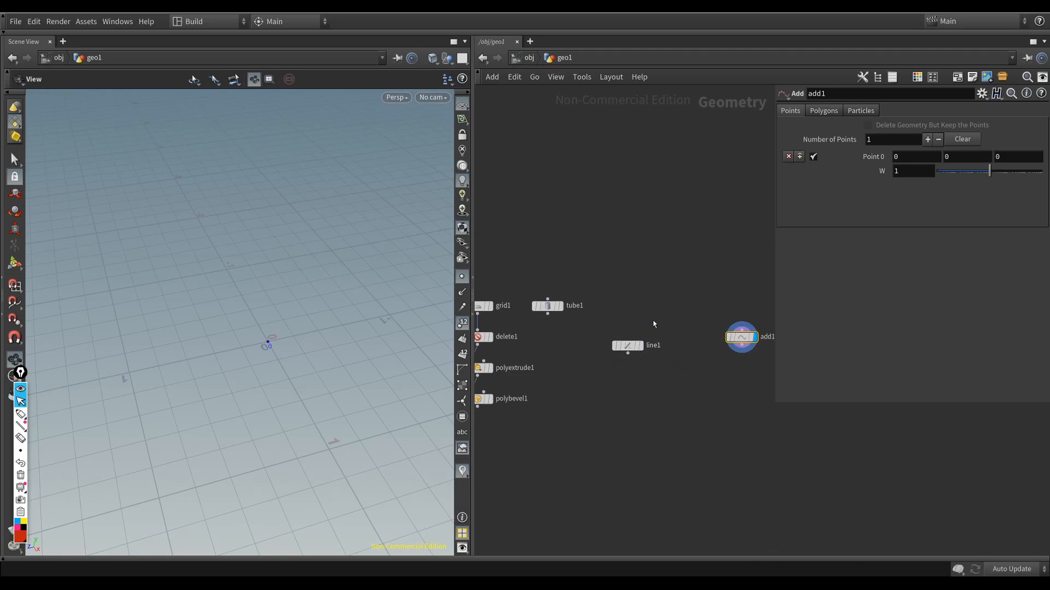
# Step: Display the line node again with point numbers hidden, and set its Points to 14
pyautogui.click(629, 346)
pyautogui.press('r')
pyautogui.moveTo(225, 290); pyautogui.dragTo(251, 369)
pyautogui.moveTo(370, 310); pyautogui.dragTo(404, 287)
pyautogui.click(463, 323)
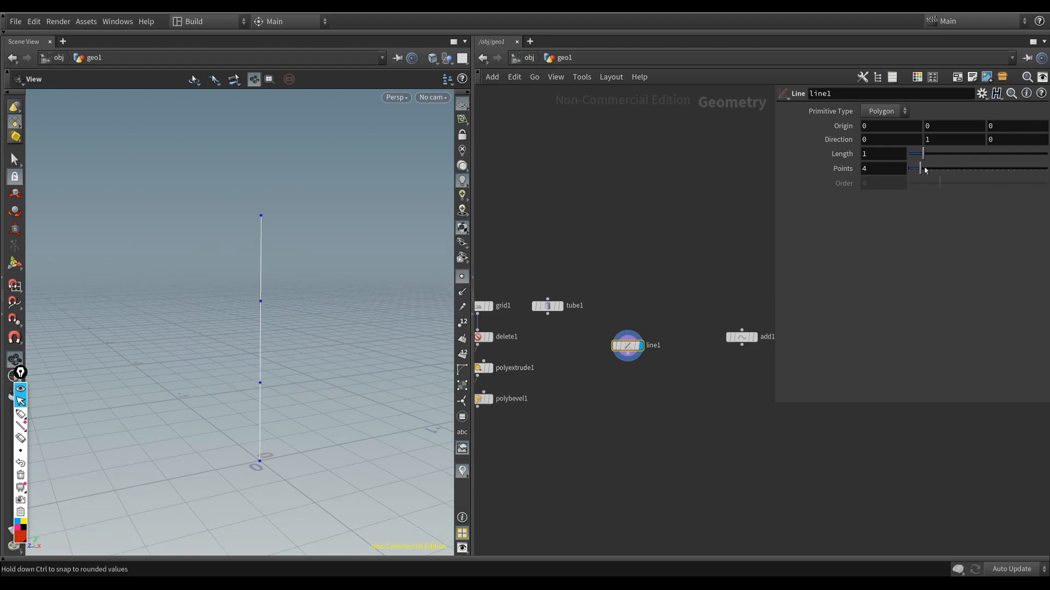
# Step: Move the line node into open space well below the other nodes
pyautogui.moveTo(635, 344); pyautogui.dragTo(642, 526)
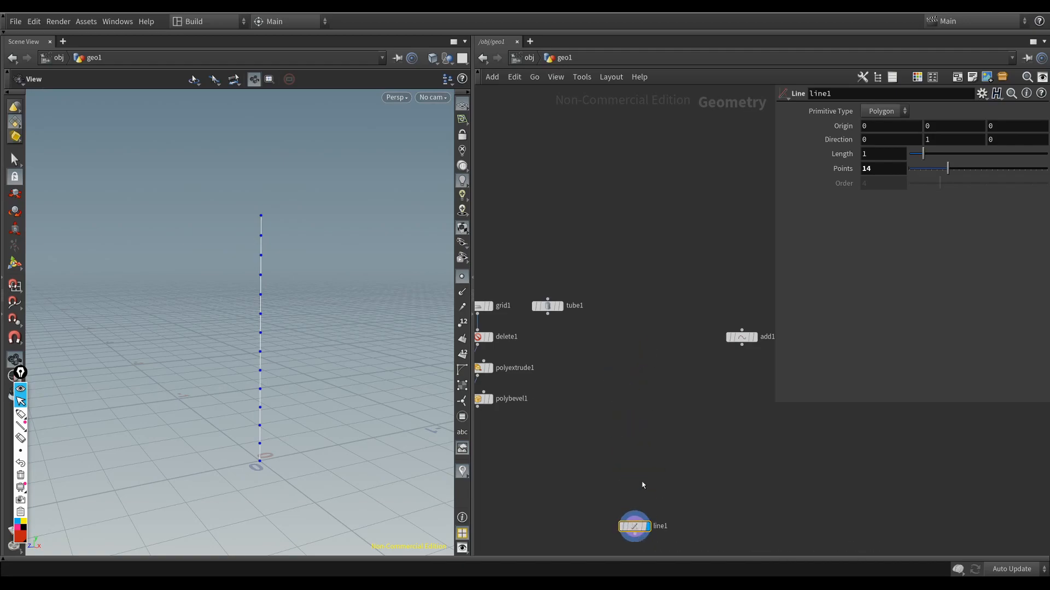
pyautogui.moveTo(643, 503); pyautogui.dragTo(634, 351, button='middle')
pyautogui.moveTo(625, 379); pyautogui.dragTo(632, 386)
pyautogui.scroll(-4, 628, 448)
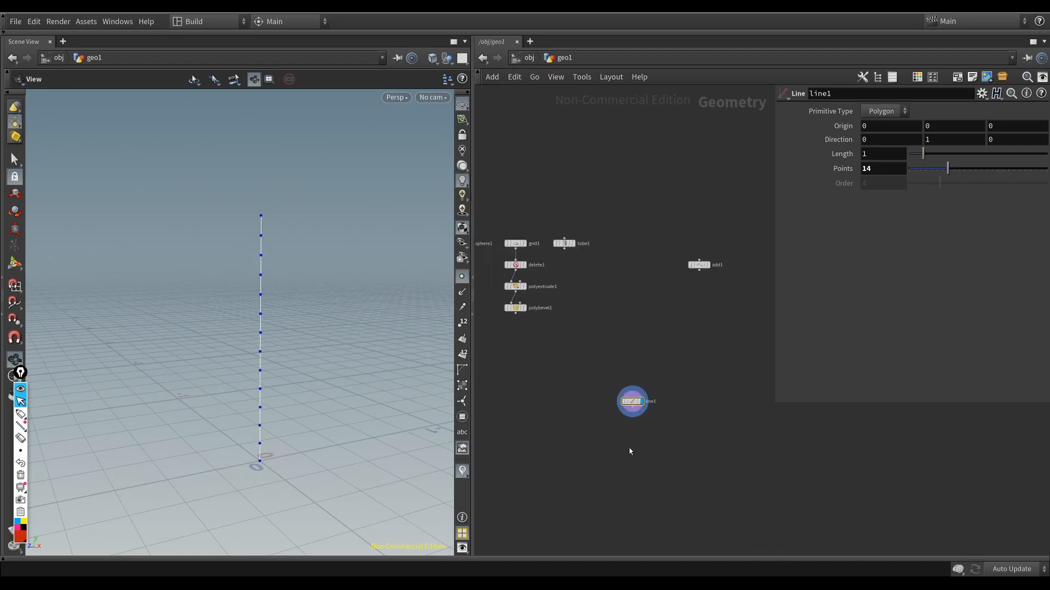
pyautogui.moveTo(629, 449); pyautogui.dragTo(643, 407, button='middle')
pyautogui.moveTo(644, 377); pyautogui.dragTo(621, 397)
pyautogui.scroll(1, 616, 407)
pyautogui.scroll(3, 617, 410)
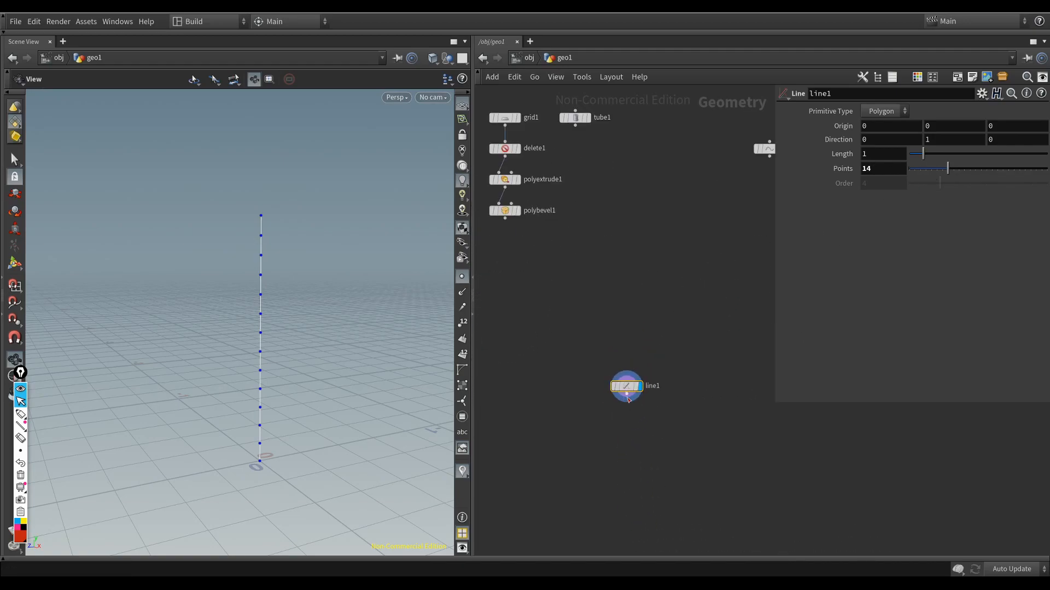
# Step: Connect a PolyWire node to the line's output and display the resulting solid
pyautogui.click(627, 395)
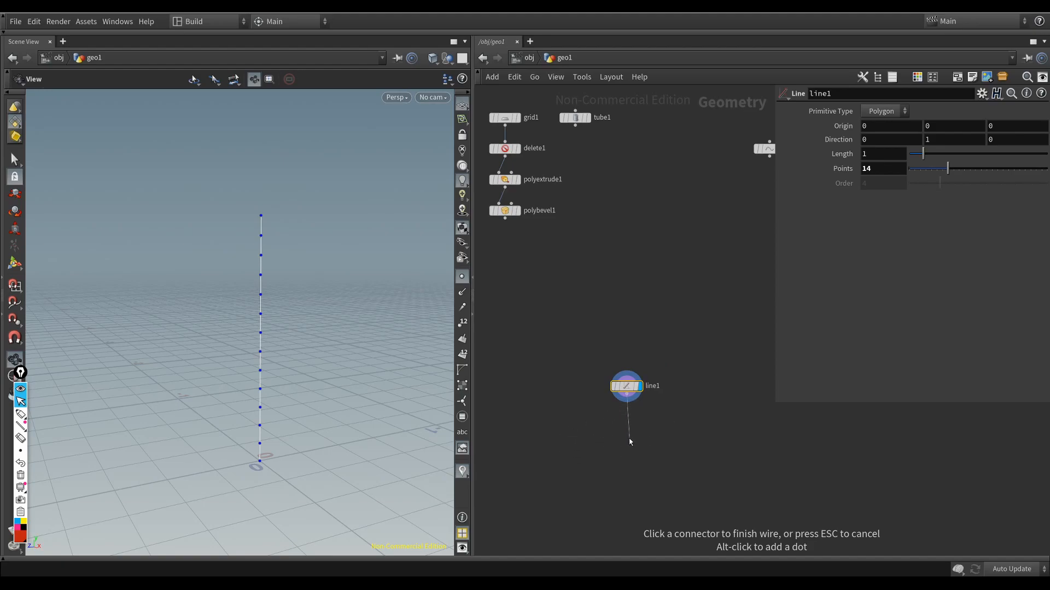
pyautogui.moveTo(269, 363); pyautogui.dragTo(295, 444)
pyautogui.moveTo(261, 228); pyautogui.dragTo(322, 252)
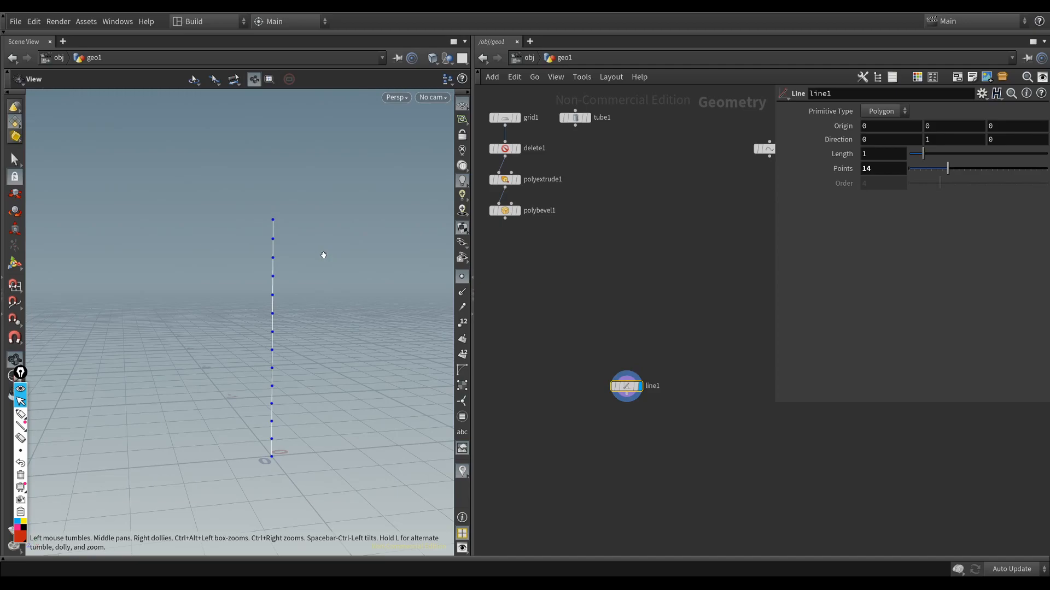
pyautogui.moveTo(649, 423); pyautogui.dragTo(651, 403, button='middle')
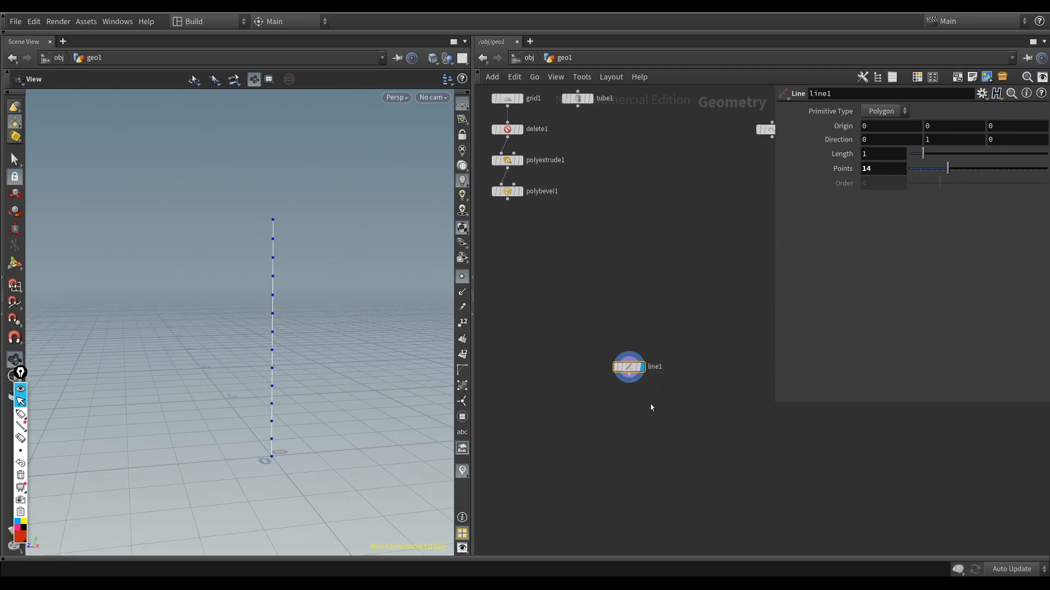
pyautogui.moveTo(303, 276); pyautogui.dragTo(313, 310)
pyautogui.click(628, 375)
pyautogui.press('Tab')
pyautogui.write('polyw')
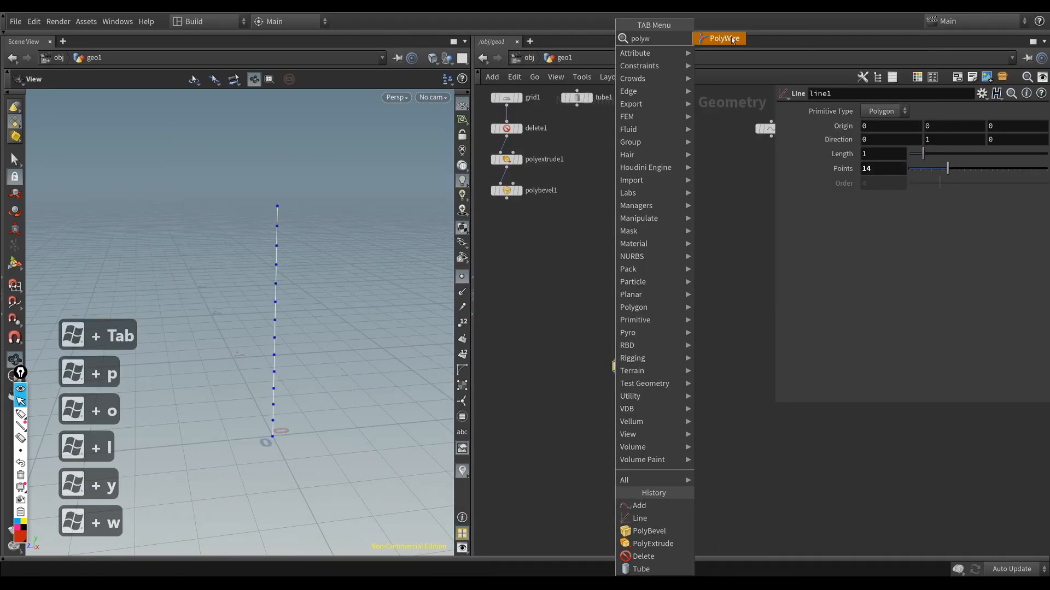
pyautogui.click(733, 40)
pyautogui.click(634, 424)
pyautogui.moveTo(317, 328); pyautogui.dragTo(302, 396)
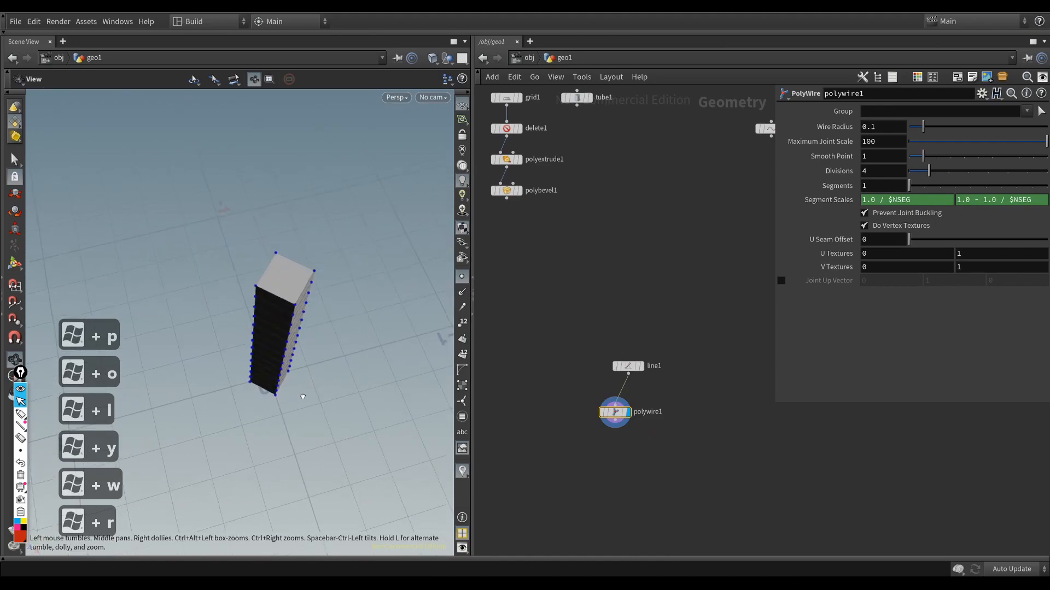
# Step: Set the PolyWire's Divisions to 48 to make the column round
pyautogui.moveTo(392, 360); pyautogui.dragTo(295, 374)
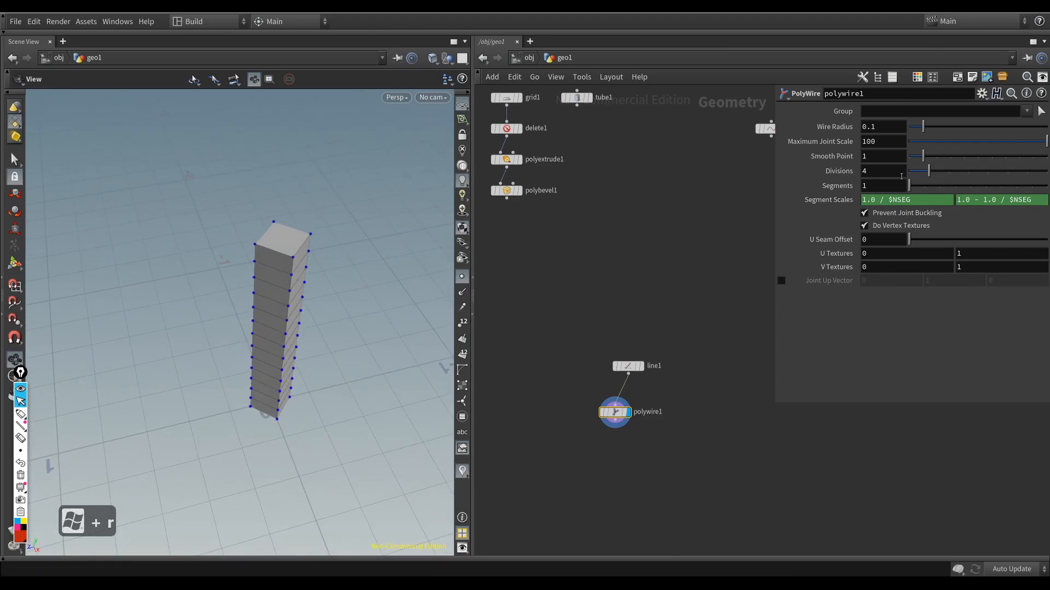
pyautogui.moveTo(879, 169); pyautogui.dragTo(880, 167, button='middle')
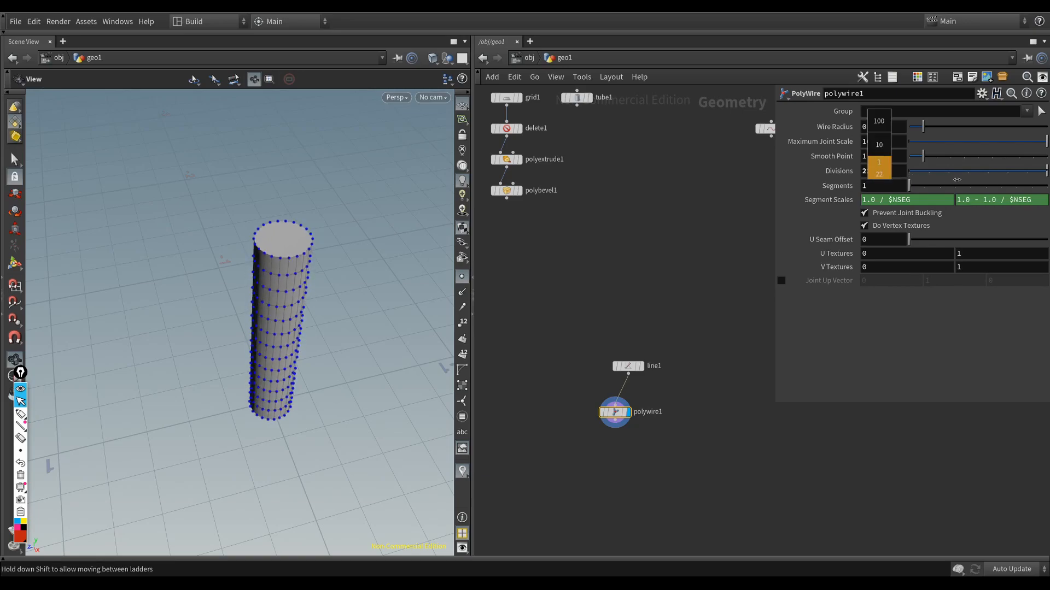
pyautogui.moveTo(1045, 182); pyautogui.dragTo(1048, 183, button='middle')
pyautogui.moveTo(370, 311); pyautogui.dragTo(354, 281)
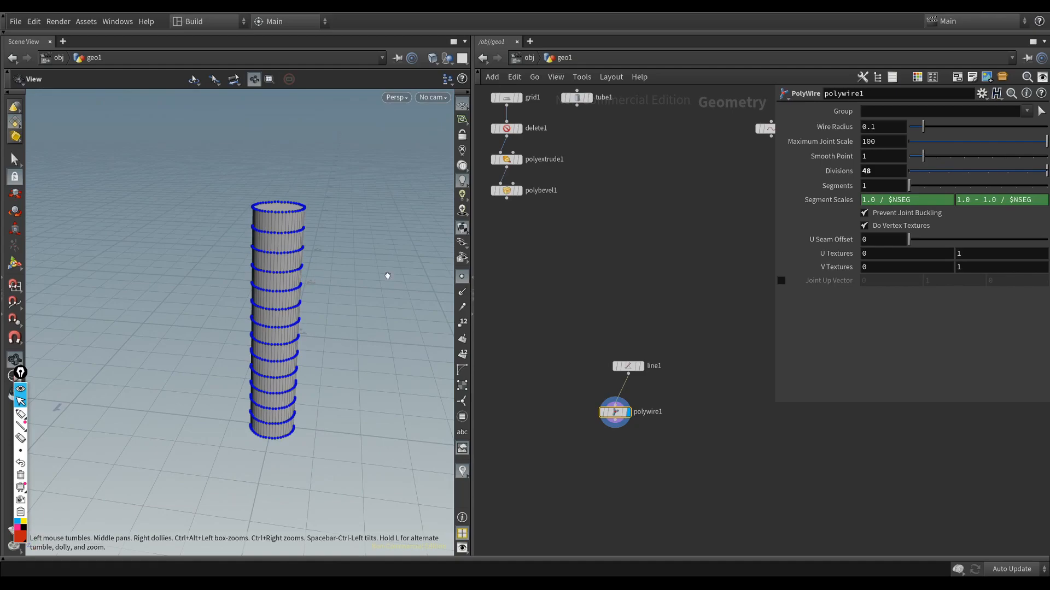
# Step: Hide the point markers and compare the column in shaded and wire-over-shaded display, leaving the wires on
pyautogui.click(459, 277)
pyautogui.press('super+w')
pyautogui.moveTo(274, 304)
pyautogui.mouseDown()
pyautogui.moveTo(283, 388)
pyautogui.moveTo(293, 308)
pyautogui.moveTo(275, 359)
pyautogui.moveTo(282, 335)
pyautogui.moveTo(263, 328)
pyautogui.mouseUp()
pyautogui.press('super+w')
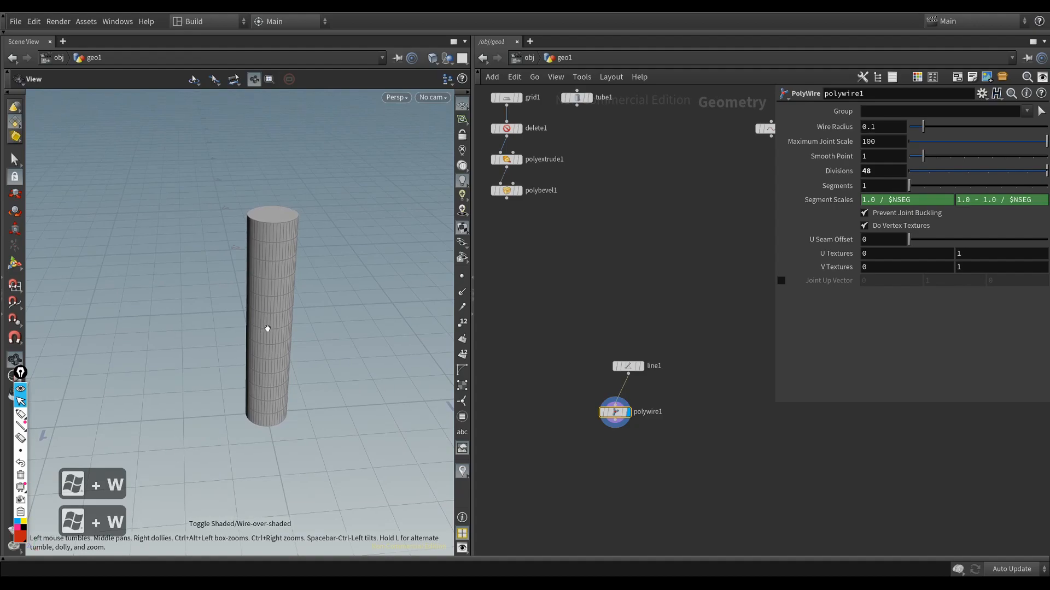
pyautogui.moveTo(242, 407); pyautogui.dragTo(270, 274)
pyautogui.press('super+w')
pyautogui.press('super+w')
# Step: Align the PolyWire node vertically beneath the line node
pyautogui.press('super+a')
pyautogui.moveTo(637, 371); pyautogui.dragTo(645, 480)
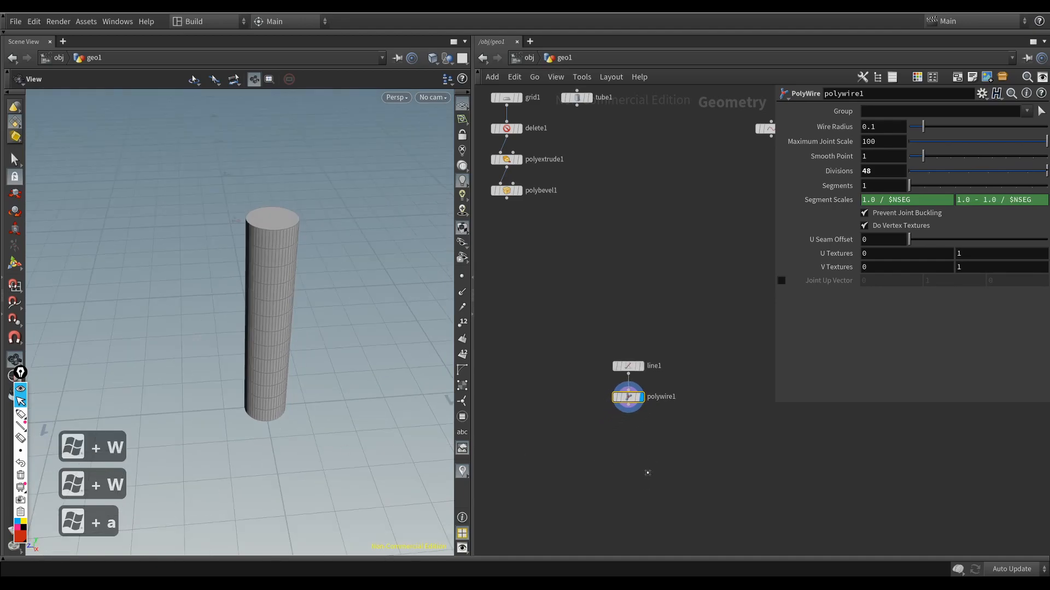
pyautogui.click(611, 431)
pyautogui.moveTo(283, 367); pyautogui.dragTo(282, 346)
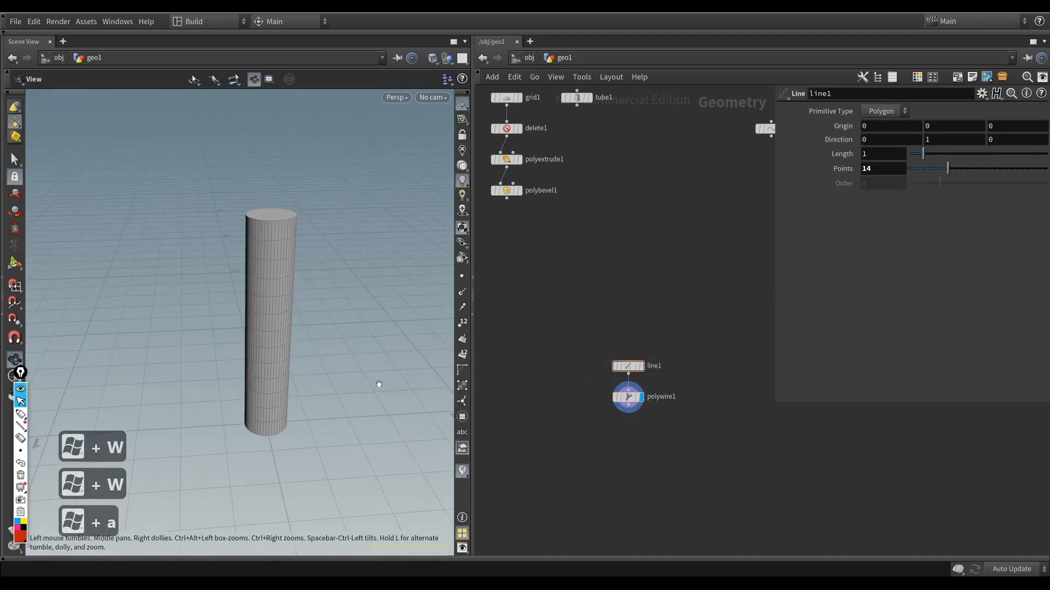
# Step: Add a Linear Taper node connected to the PolyWire's output
pyautogui.click(624, 417)
pyautogui.press('Tab')
pyautogui.write('t')
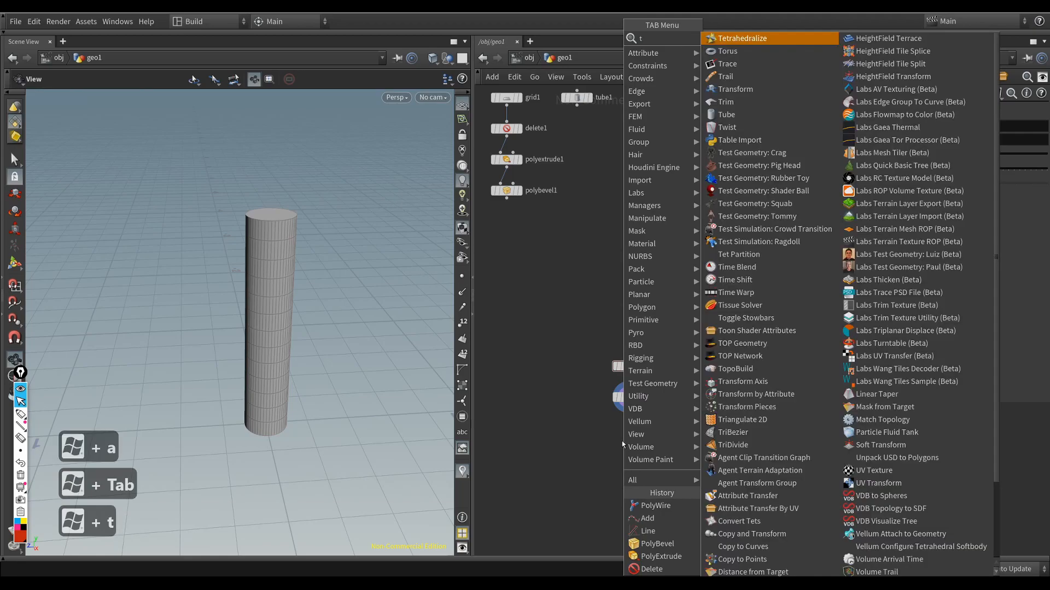
pyautogui.write('ape')
pyautogui.press('Return')
pyautogui.press('Return')
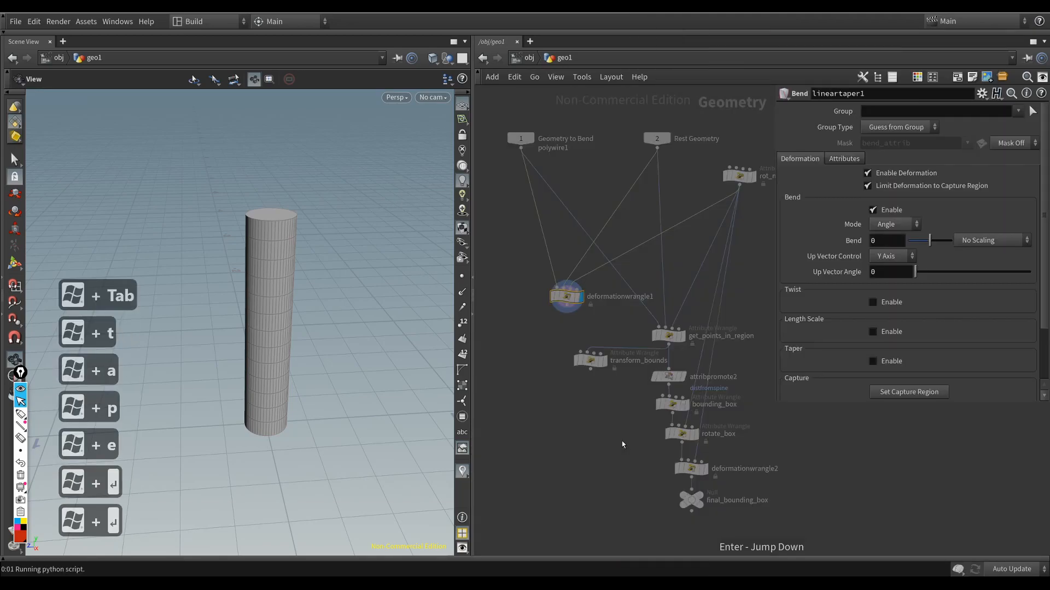
# Step: Look over the Linear Taper node's internal network and return to the geometry level
pyautogui.press('r')
pyautogui.moveTo(620, 463); pyautogui.dragTo(607, 451, button='middle')
pyautogui.scroll(-2, 607, 451)
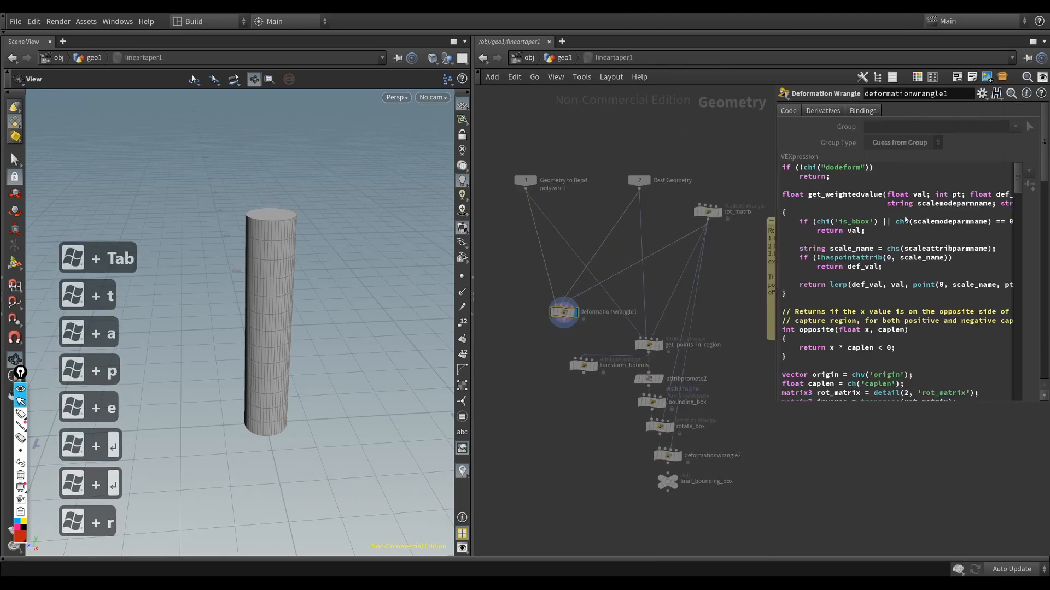
pyautogui.moveTo(706, 310); pyautogui.dragTo(677, 317, button='middle')
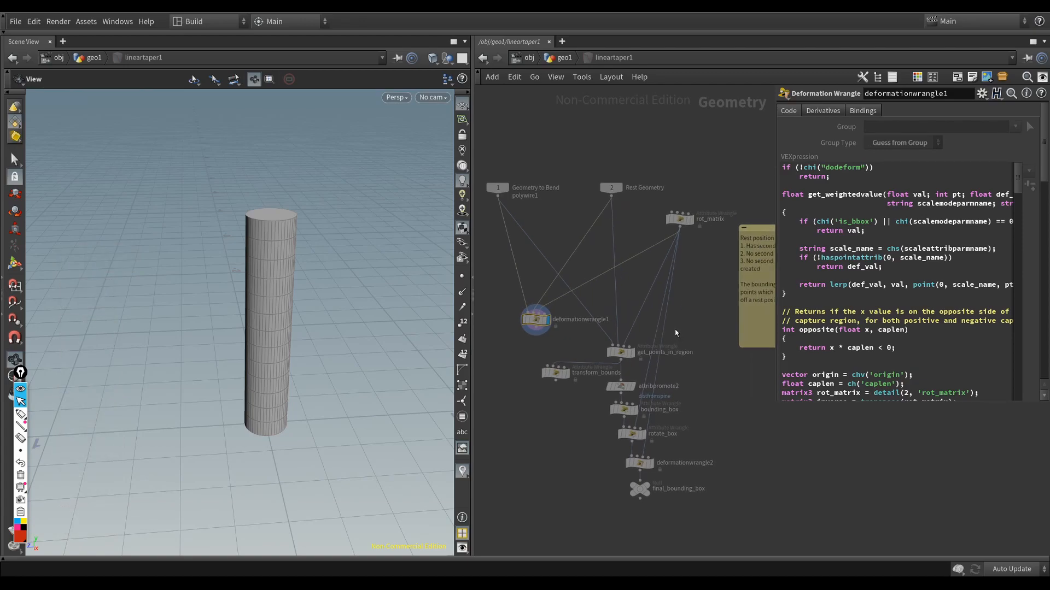
pyautogui.press('u')
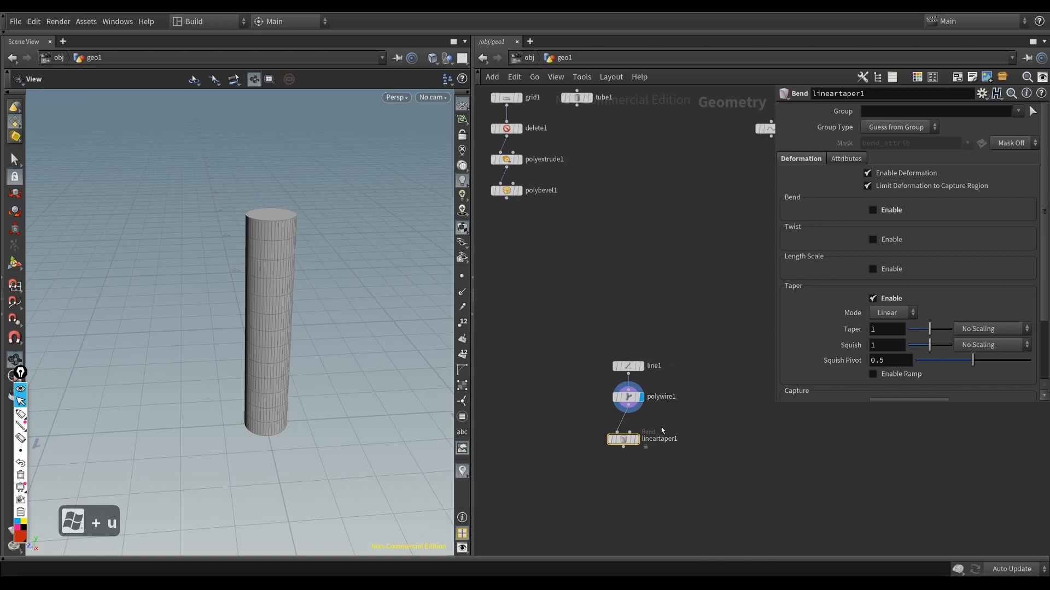
# Step: Move the Linear Taper node farther below the PolyWire, and step into its internal network and back out
pyautogui.scroll(3, 634, 452)
pyautogui.moveTo(618, 433); pyautogui.dragTo(616, 473)
pyautogui.doubleClick(615, 472)
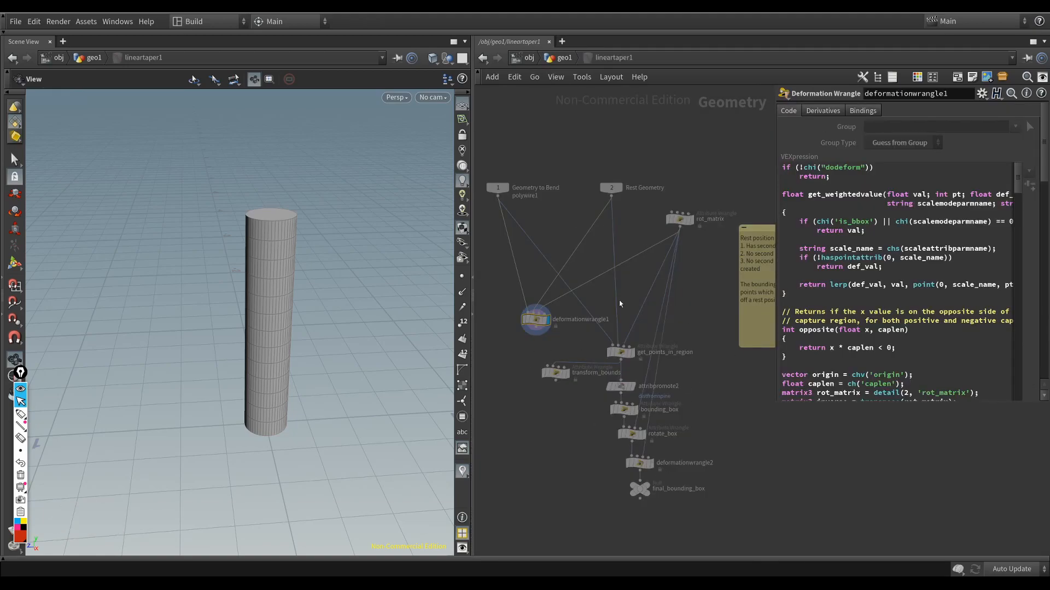
pyautogui.press('u')
pyautogui.moveTo(626, 471)
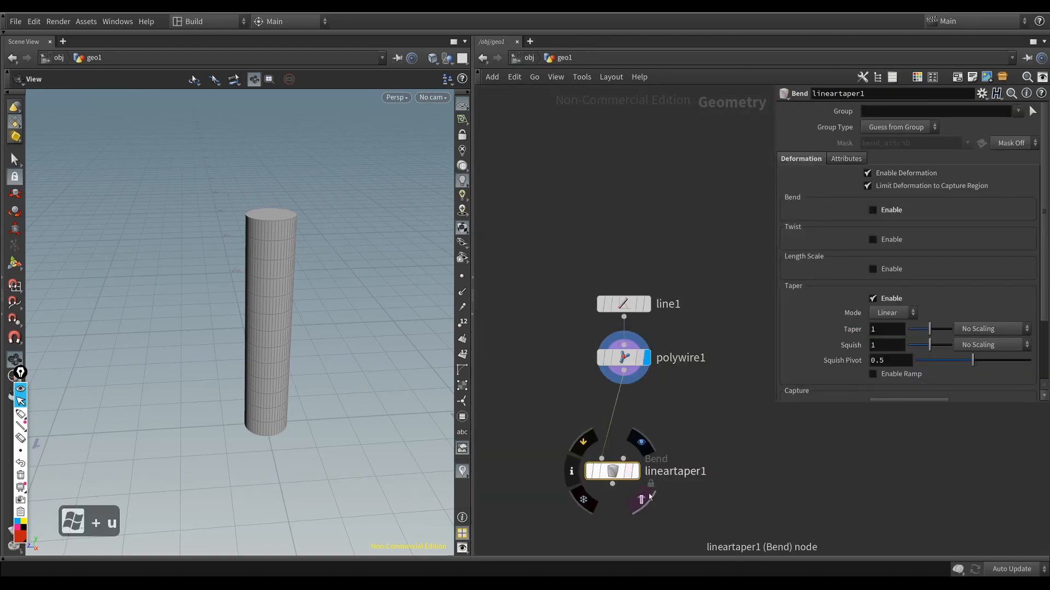
# Step: Display the Linear Taper node's output and align the node vertically beneath the PolyWire node
pyautogui.press('r')
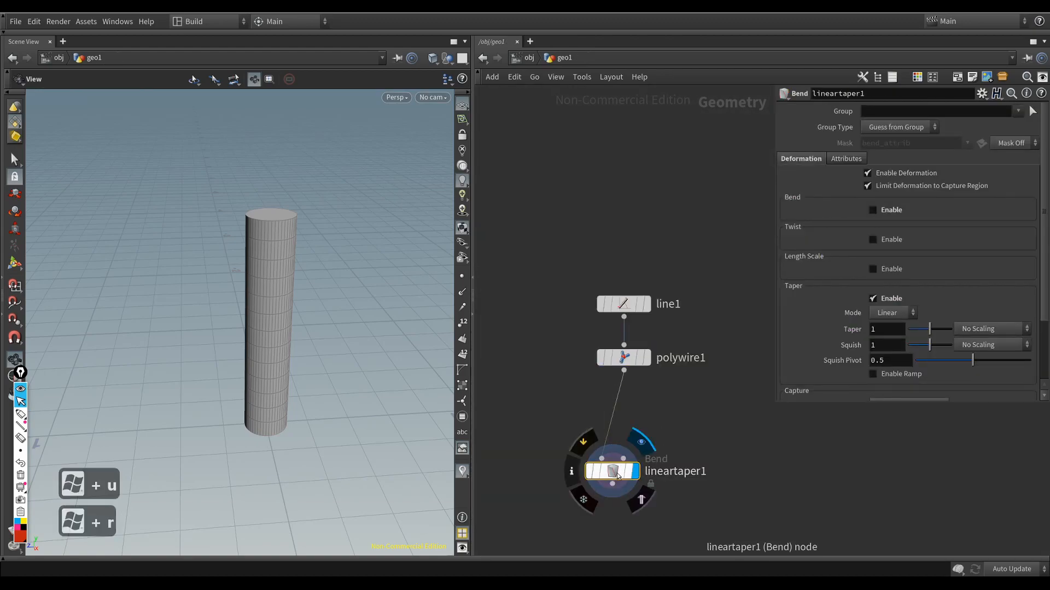
pyautogui.moveTo(614, 473); pyautogui.dragTo(631, 465)
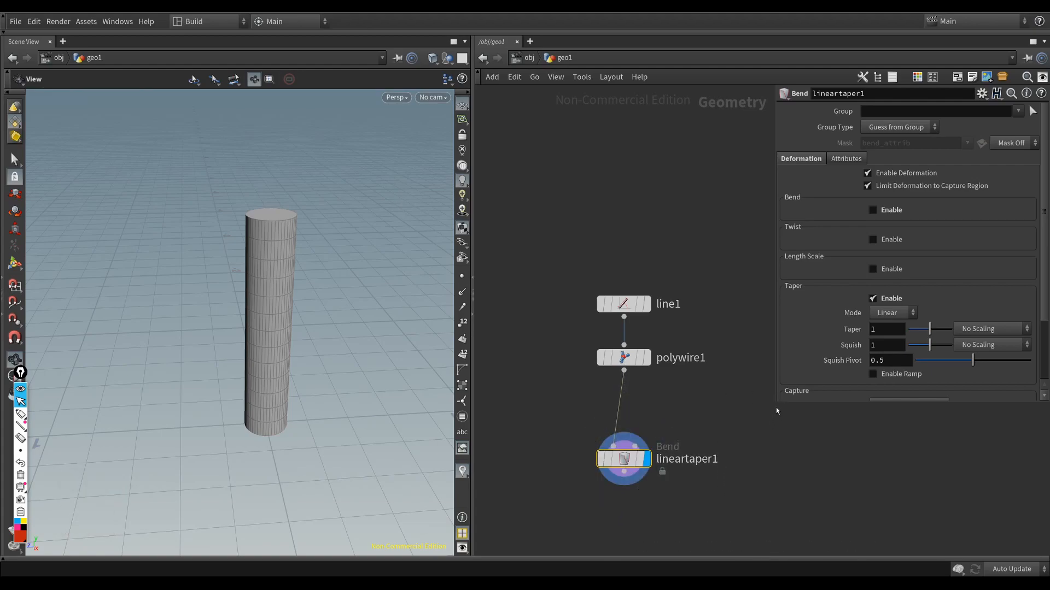
pyautogui.moveTo(777, 404); pyautogui.dragTo(764, 514)
# Step: Set the Linear Taper node's taper to 1.84 and its capture direction to 0, 1, 0
pyautogui.moveTo(284, 319); pyautogui.dragTo(290, 263)
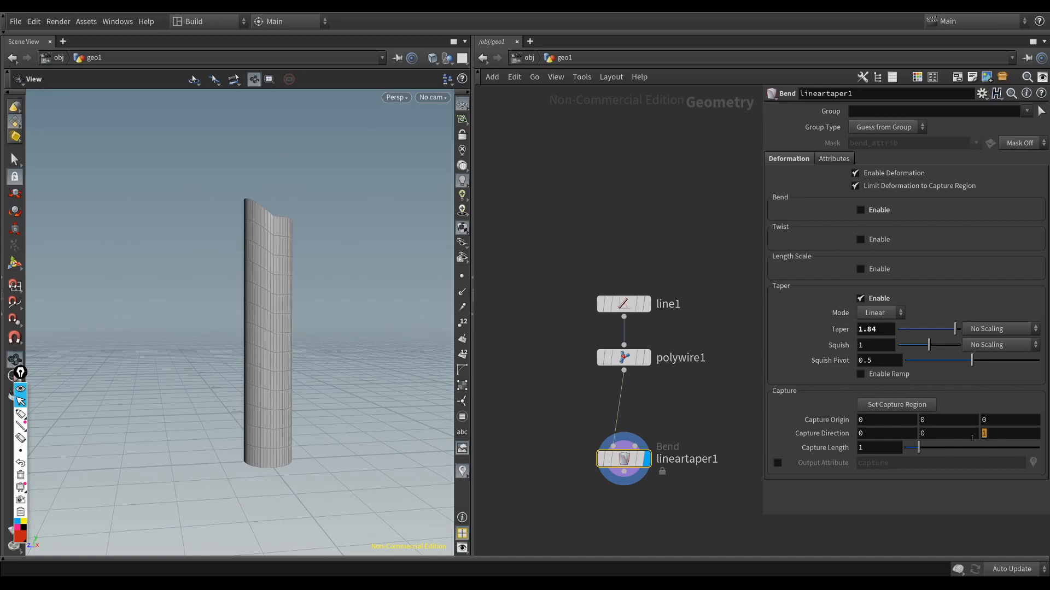
pyautogui.write('0')
pyautogui.click(922, 434)
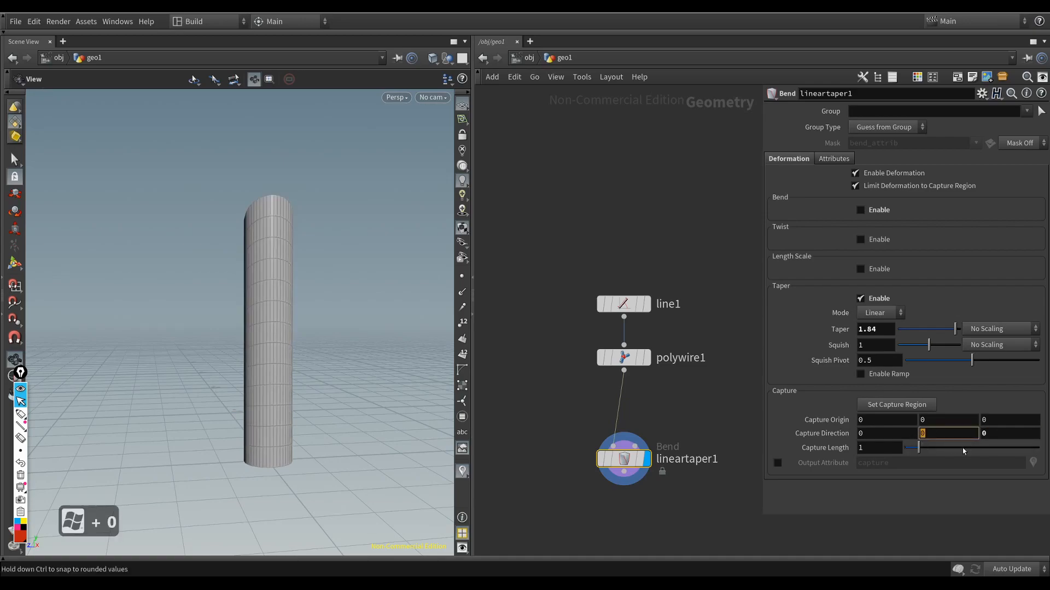
pyautogui.write('1')
pyautogui.press('Return')
pyautogui.moveTo(322, 350); pyautogui.dragTo(344, 337)
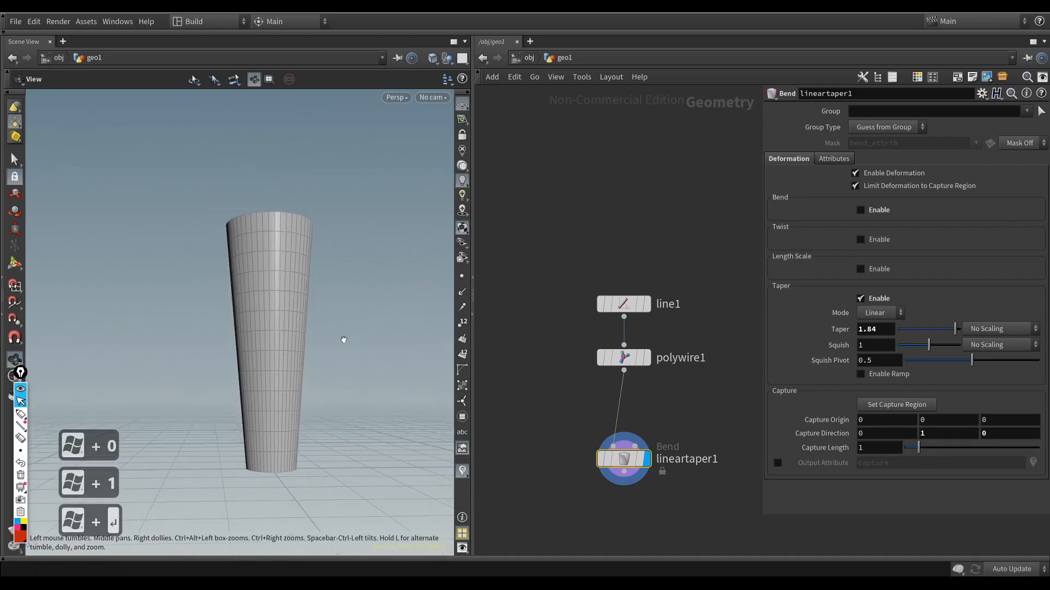
# Step: Increase the Linear Taper's taper amount and reduce the PolyWire's wire radius to 0.033
pyautogui.moveTo(949, 328); pyautogui.dragTo(961, 328)
pyautogui.moveTo(868, 326); pyautogui.dragTo(907, 328, button='middle')
pyautogui.click(634, 358)
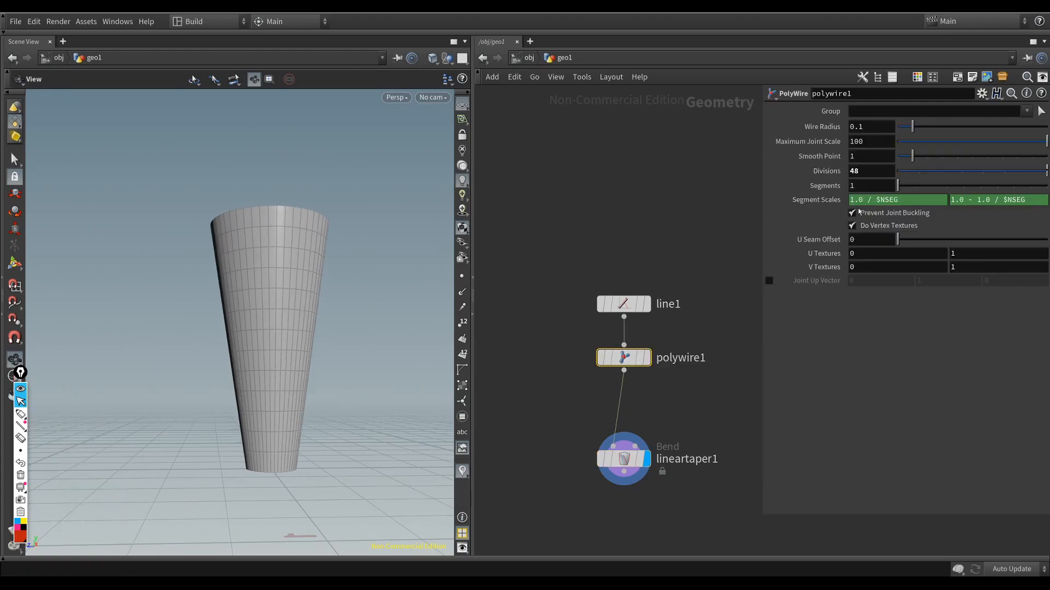
pyautogui.moveTo(908, 128); pyautogui.dragTo(898, 129)
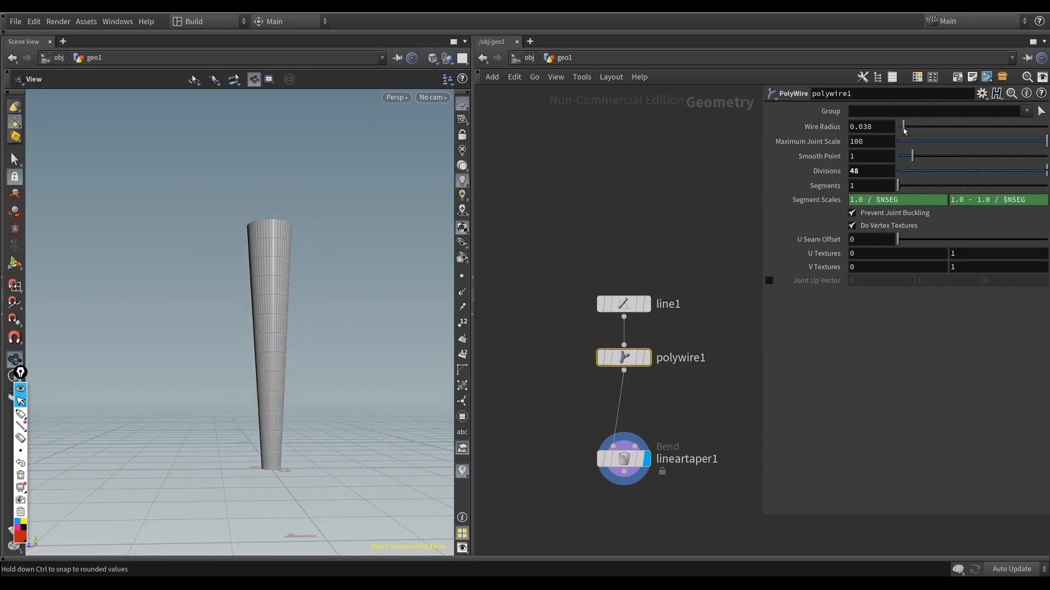
# Step: Set the Linear Taper's taper to 3.8 and check the tapered shape with and without the wireframe overlay
pyautogui.click(629, 458)
pyautogui.moveTo(883, 328); pyautogui.dragTo(919, 328, button='middle')
pyautogui.moveTo(289, 382); pyautogui.dragTo(288, 421)
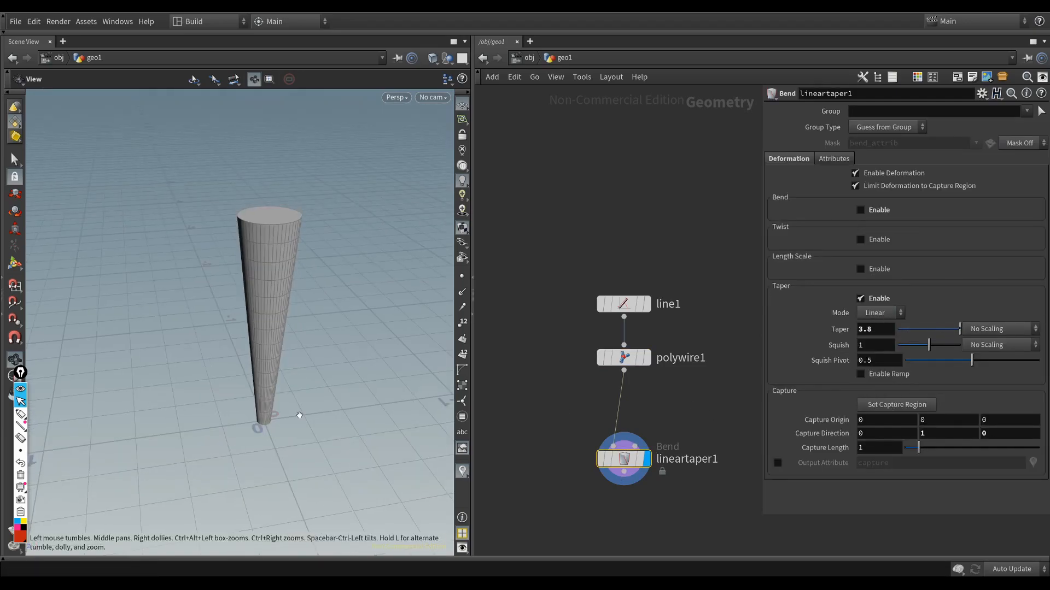
pyautogui.hotkey('shift', 'w')
pyautogui.moveTo(293, 317)
pyautogui.mouseDown()
pyautogui.moveTo(279, 375)
pyautogui.moveTo(303, 345)
pyautogui.mouseUp()
pyautogui.hotkey('shift', 'w')
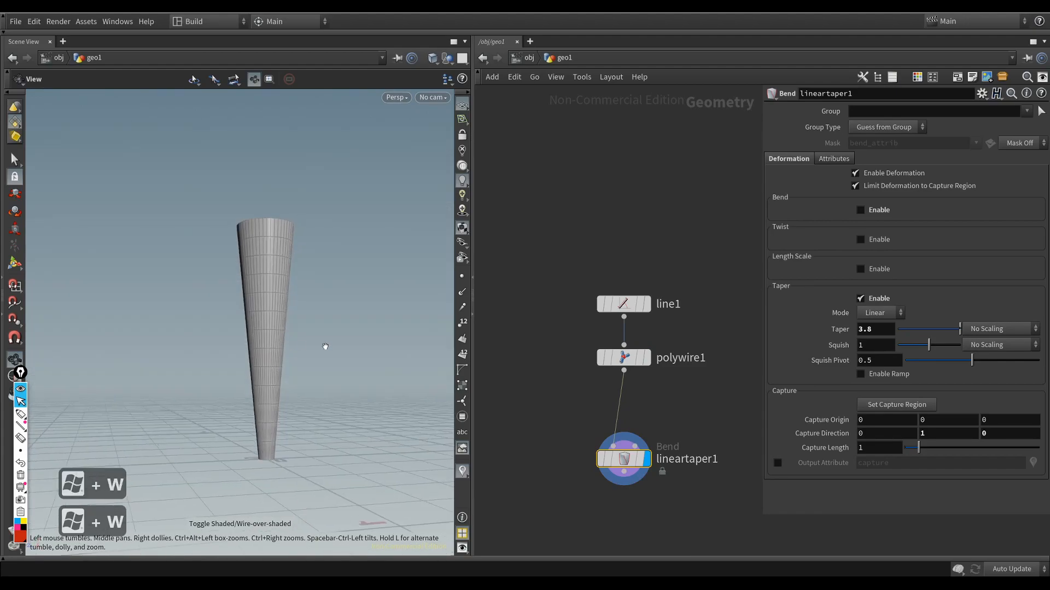
# Step: Set the line node's points to 11, checking their distribution with point markers on the line and the tapered shape
pyautogui.click(644, 308)
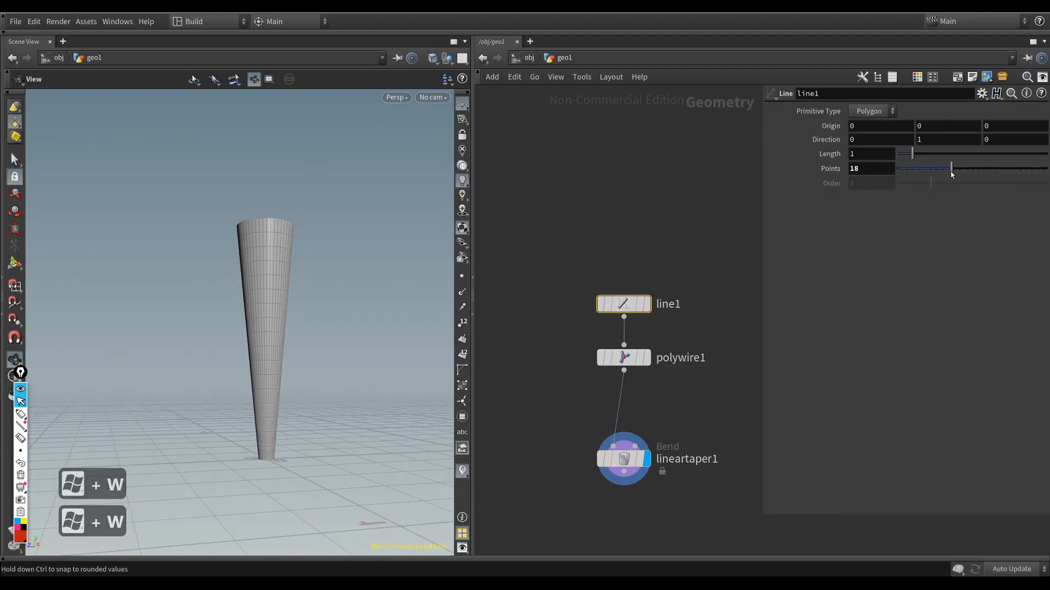
pyautogui.moveTo(933, 173); pyautogui.dragTo(940, 173)
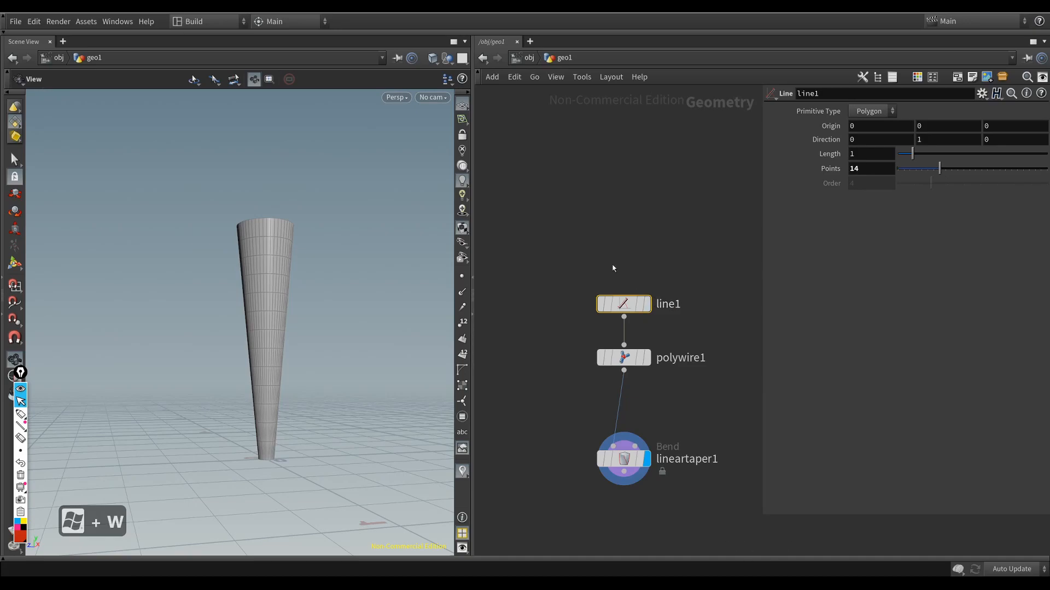
pyautogui.press('r')
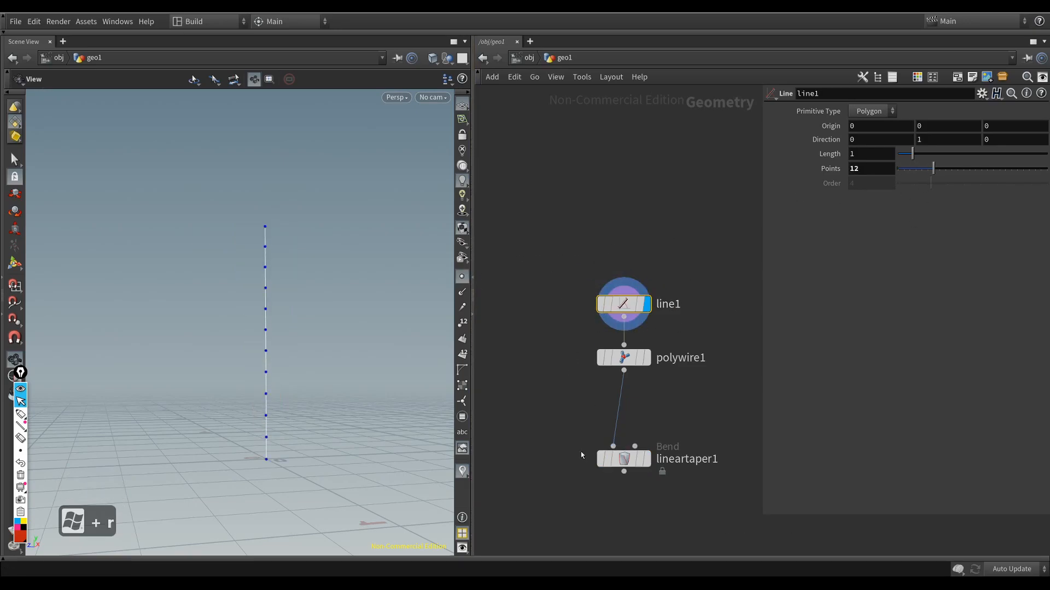
pyautogui.press('r')
pyautogui.click(624, 304)
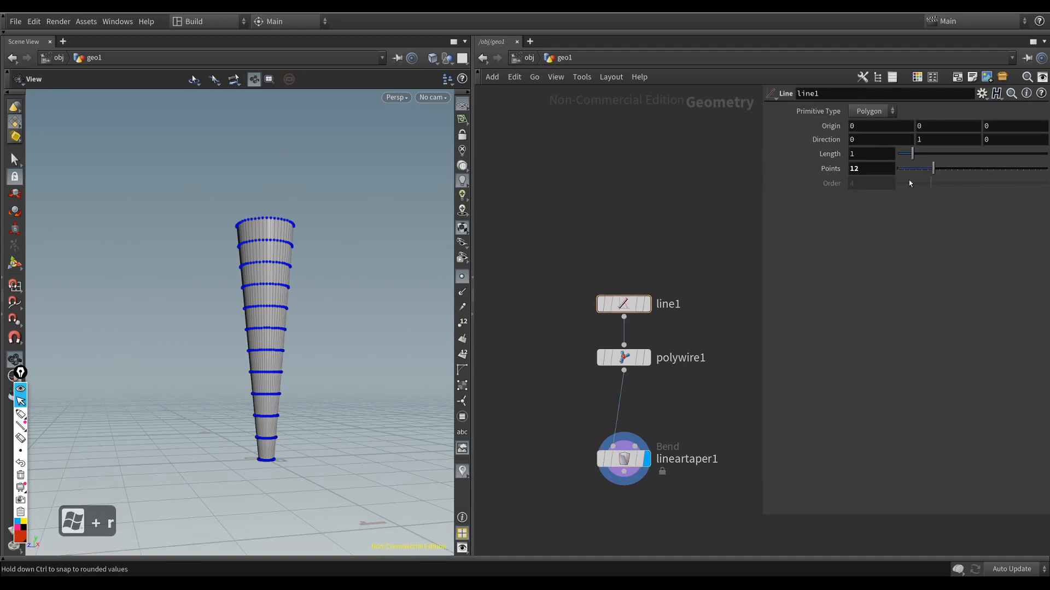
pyautogui.click(925, 169)
pyautogui.moveTo(927, 172); pyautogui.dragTo(930, 169)
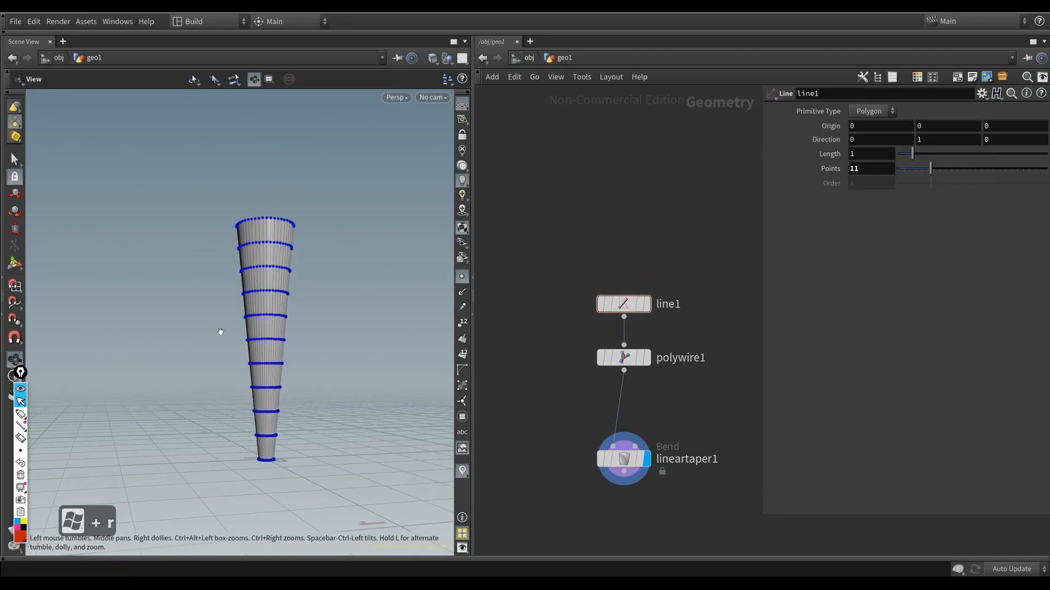
pyautogui.click(462, 276)
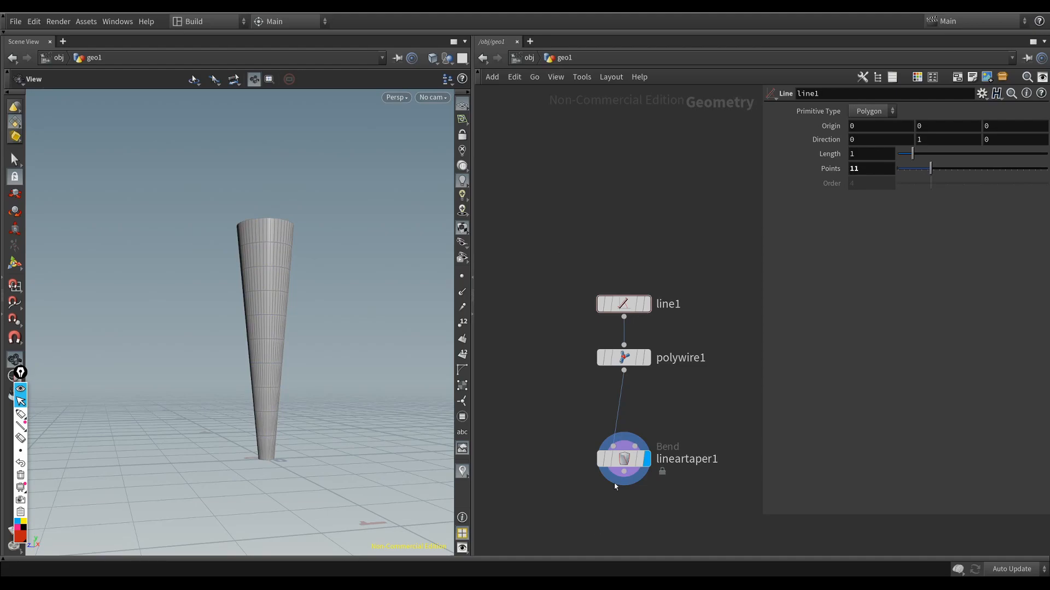
# Step: Review the line, PolyWire and Linear Taper nodes and view the tapered shape shaded without wireframe
pyautogui.hotkey('ctrl', 'a')
pyautogui.moveTo(191, 348); pyautogui.dragTo(337, 375)
pyautogui.click(625, 306)
pyautogui.click(624, 358)
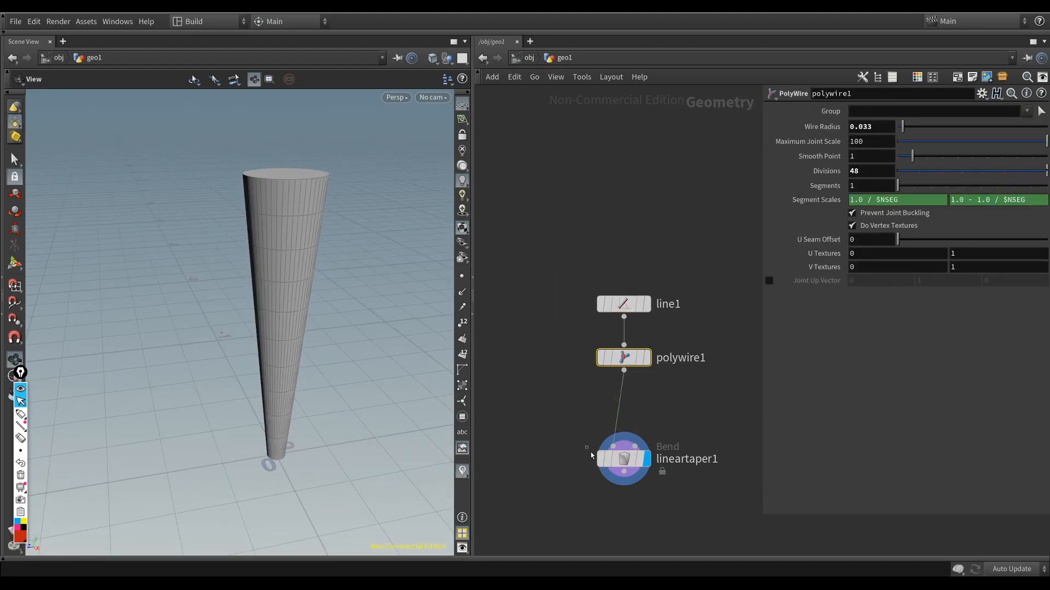
pyautogui.click(624, 459)
pyautogui.press('super+w')
pyautogui.moveTo(291, 313)
pyautogui.mouseDown()
pyautogui.moveTo(279, 336)
pyautogui.moveTo(303, 359)
pyautogui.moveTo(230, 347)
pyautogui.mouseUp()
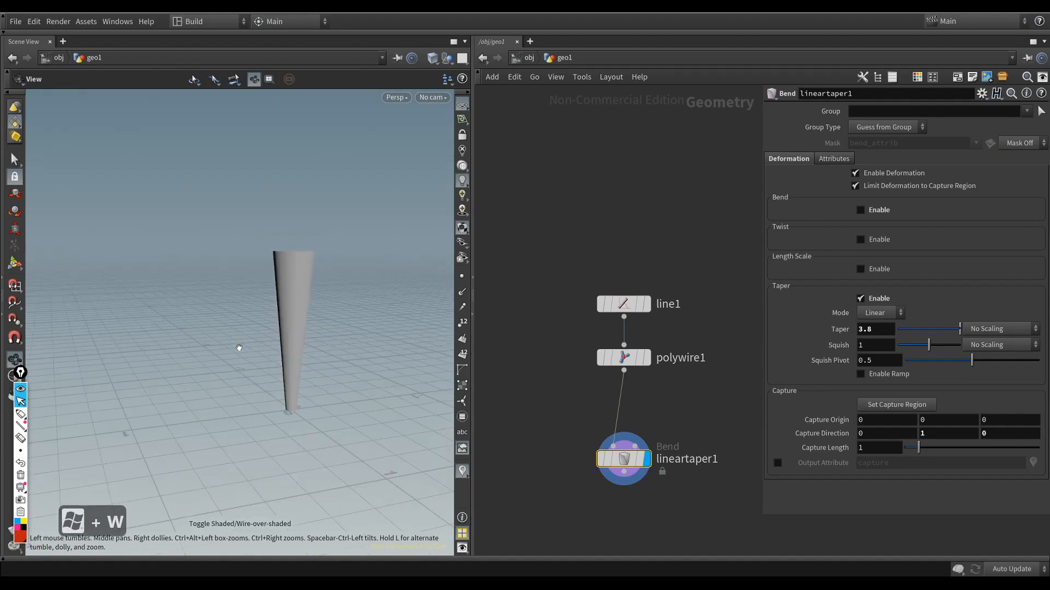
# Step: Arrange the line, PolyWire and Linear Taper nodes in an evenly spaced vertical chain
pyautogui.press('super+a')
pyautogui.press('super+a')
pyautogui.press('super+a')
pyautogui.press('super+a')
pyautogui.press('super+a')
pyautogui.press('super+a')
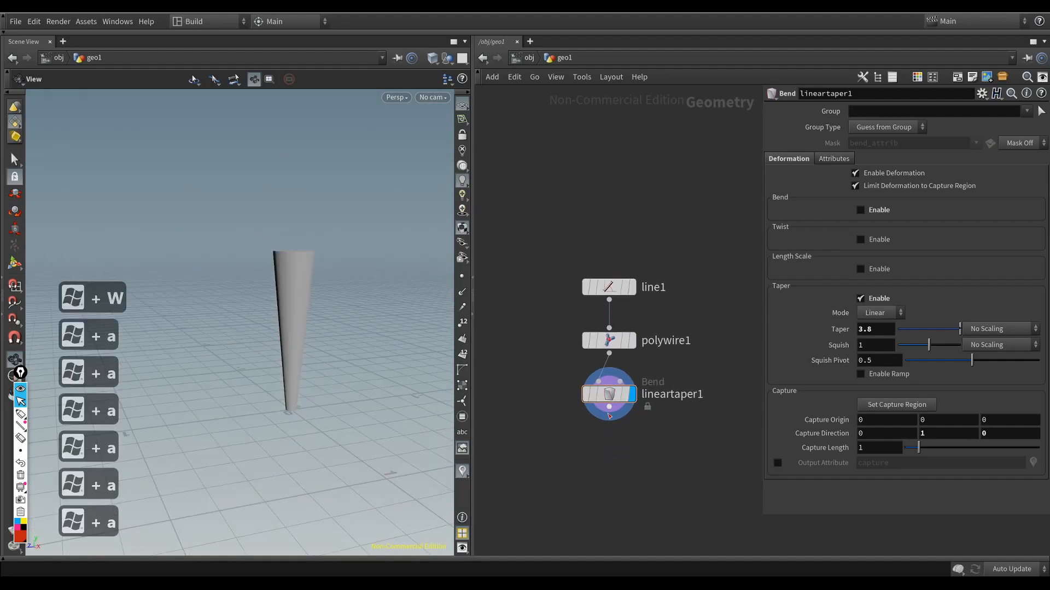
# Step: Add a Subdivide node connected beneath the Linear Taper node and display its output
pyautogui.press('Tab')
pyautogui.write('subd')
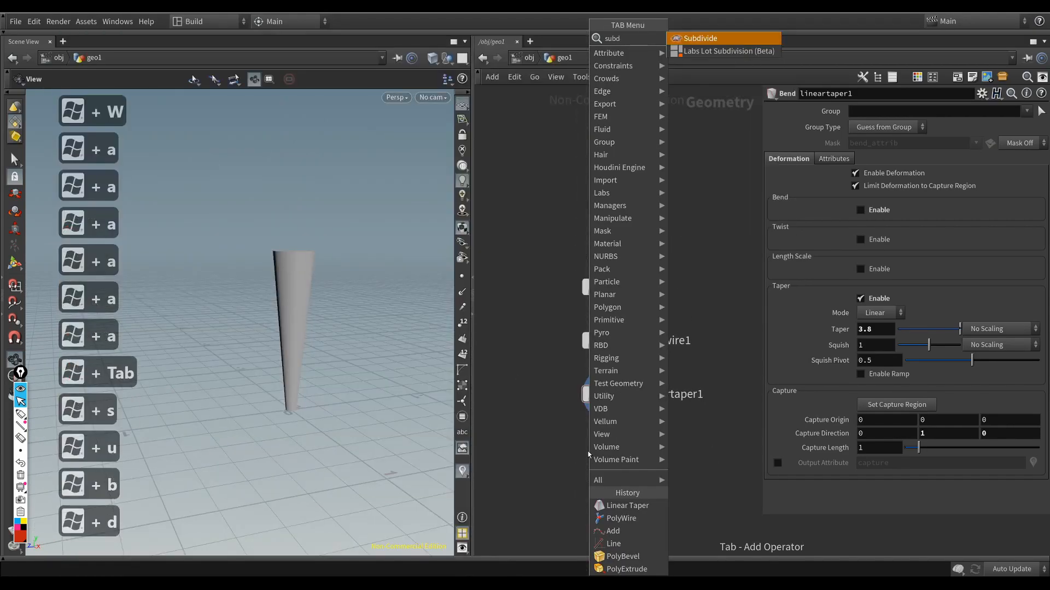
pyautogui.press('Return')
pyautogui.press('Return')
pyautogui.press('r')
pyautogui.click(612, 469)
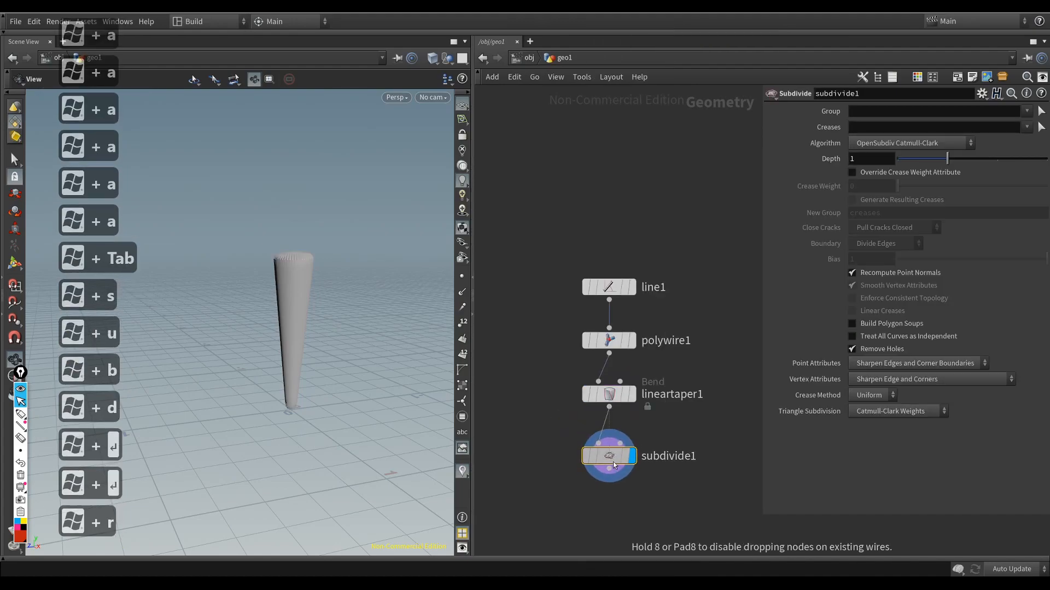
# Step: Check the subdivided mesh's wireframe and set the Subdivide node's depth to 3
pyautogui.moveTo(330, 321); pyautogui.dragTo(278, 321)
pyautogui.press('w')
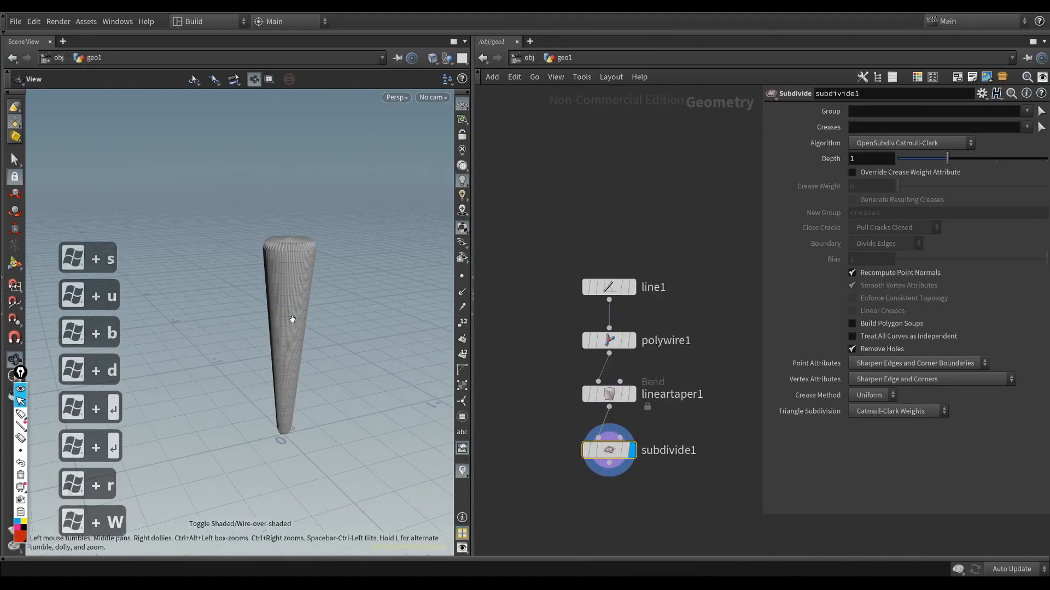
pyautogui.press('w')
pyautogui.moveTo(948, 158); pyautogui.dragTo(1045, 160)
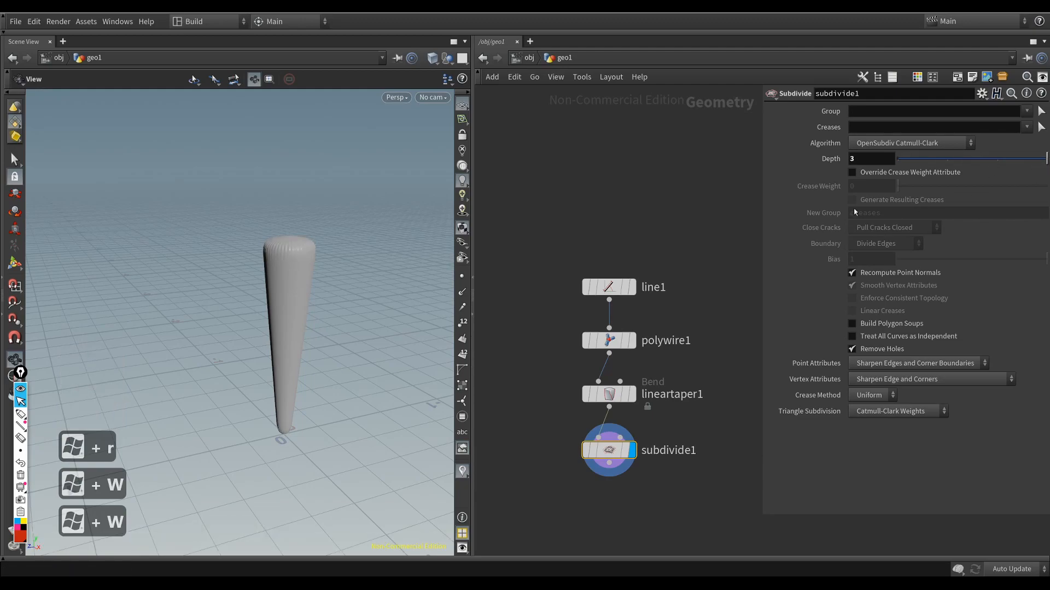
pyautogui.moveTo(355, 277); pyautogui.dragTo(272, 260)
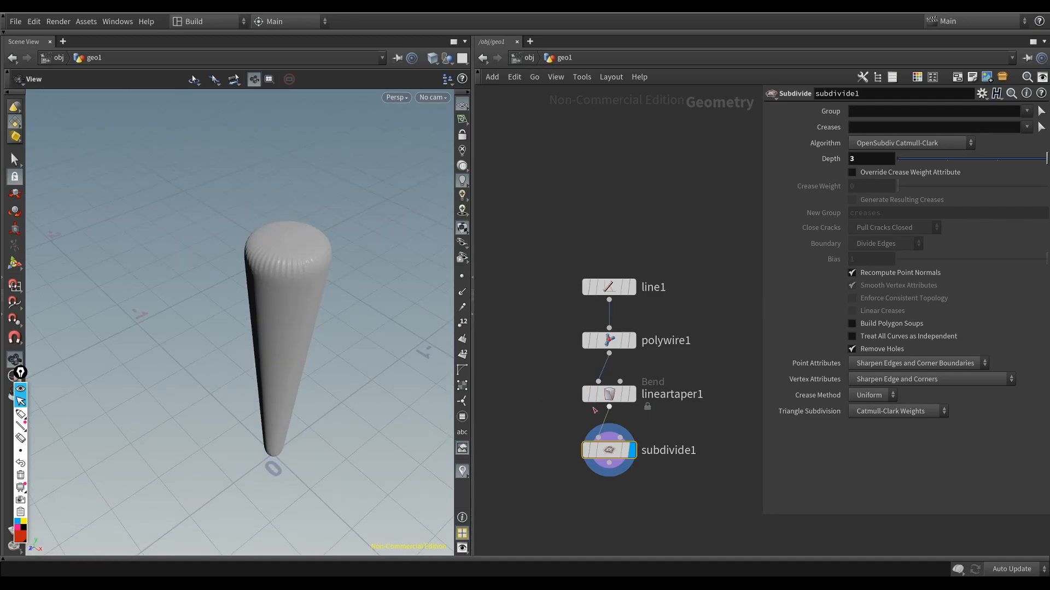
# Step: Compare the wireframe of the subdivided shape with the PolyWire node's own output
pyautogui.click(594, 340)
pyautogui.moveTo(327, 330); pyautogui.dragTo(323, 310)
pyautogui.hotkey('shift', 'w')
pyautogui.scroll(3, 352, 317)
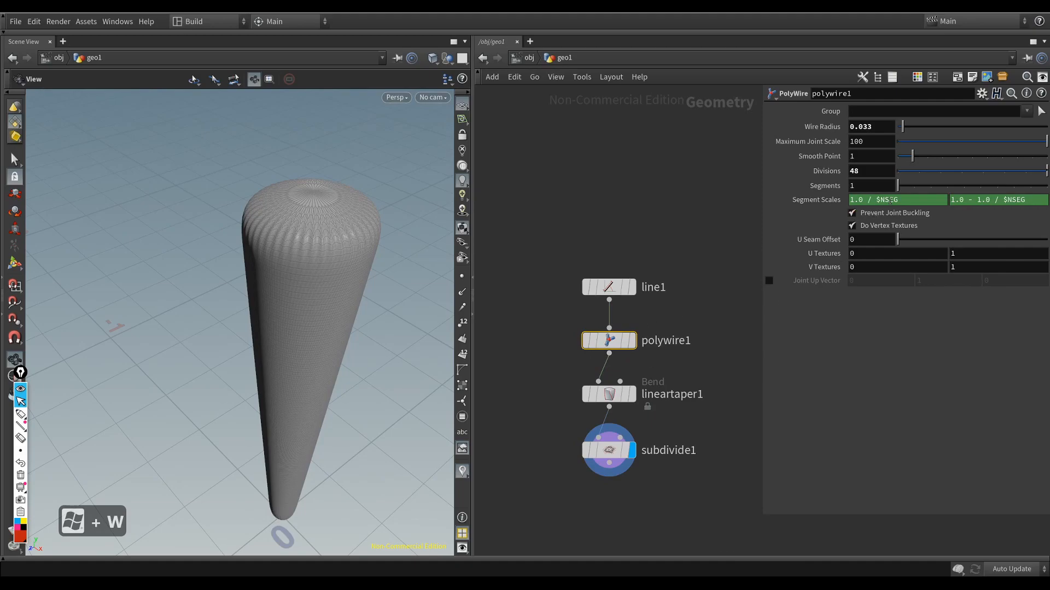
pyautogui.press('r')
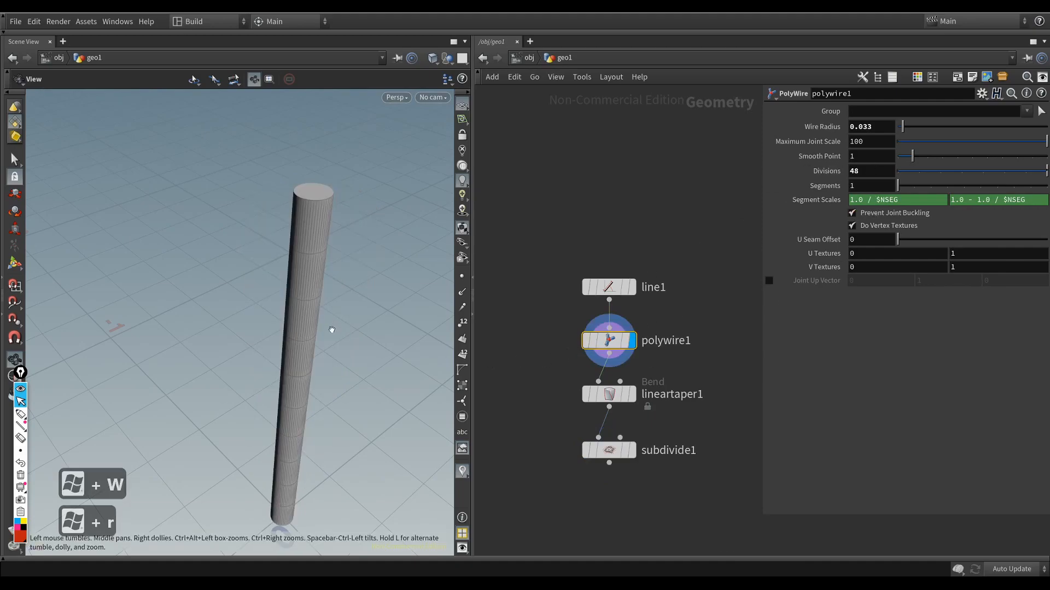
pyautogui.scroll(3, 328, 312)
# Step: Try a lower PolyWire division count, undo the change, and display the Subdivide node's output again
pyautogui.moveTo(953, 173); pyautogui.dragTo(942, 177)
pyautogui.hotkey('ctrl', 'z')
pyautogui.moveTo(515, 415); pyautogui.dragTo(636, 488)
pyautogui.press('r')
pyautogui.scroll(-3, 335, 340)
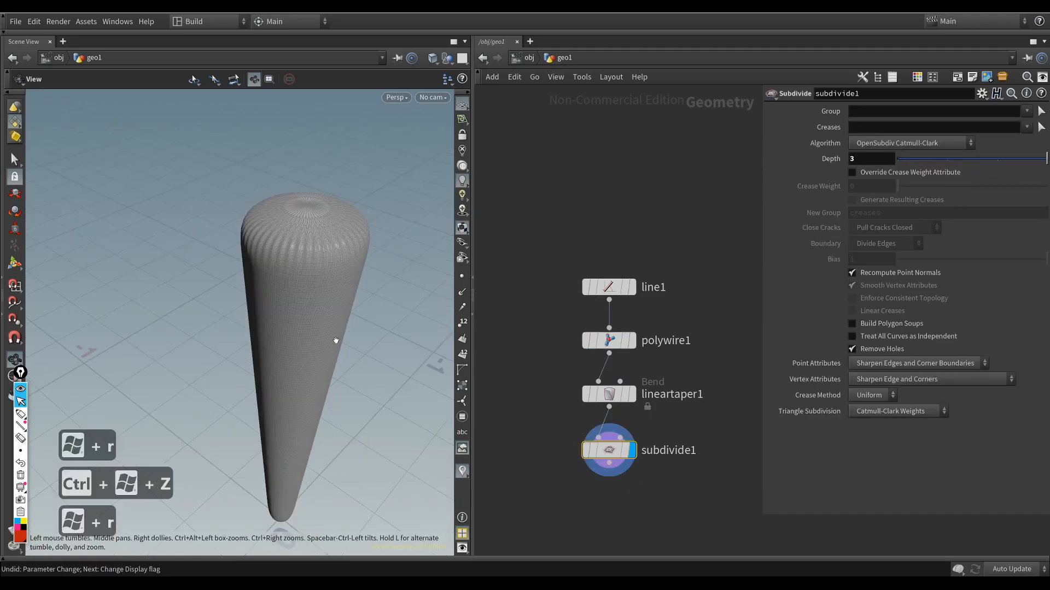
# Step: Set the PolyWire's divisions to 16 and view the subdivided shape shaded without wireframe
pyautogui.click(610, 341)
pyautogui.moveTo(879, 168); pyautogui.dragTo(879, 169, button='middle')
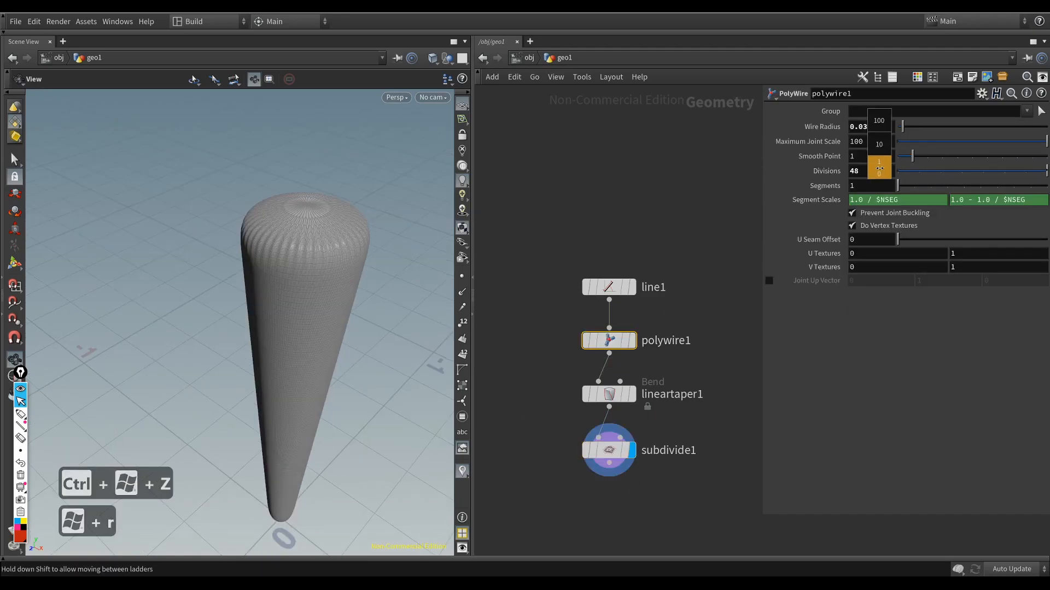
pyautogui.moveTo(792, 169); pyautogui.dragTo(698, 180, button='middle')
pyautogui.moveTo(380, 300)
pyautogui.mouseDown()
pyautogui.moveTo(306, 328)
pyautogui.moveTo(286, 263)
pyautogui.moveTo(277, 297)
pyautogui.moveTo(281, 279)
pyautogui.mouseUp()
pyautogui.press('w')
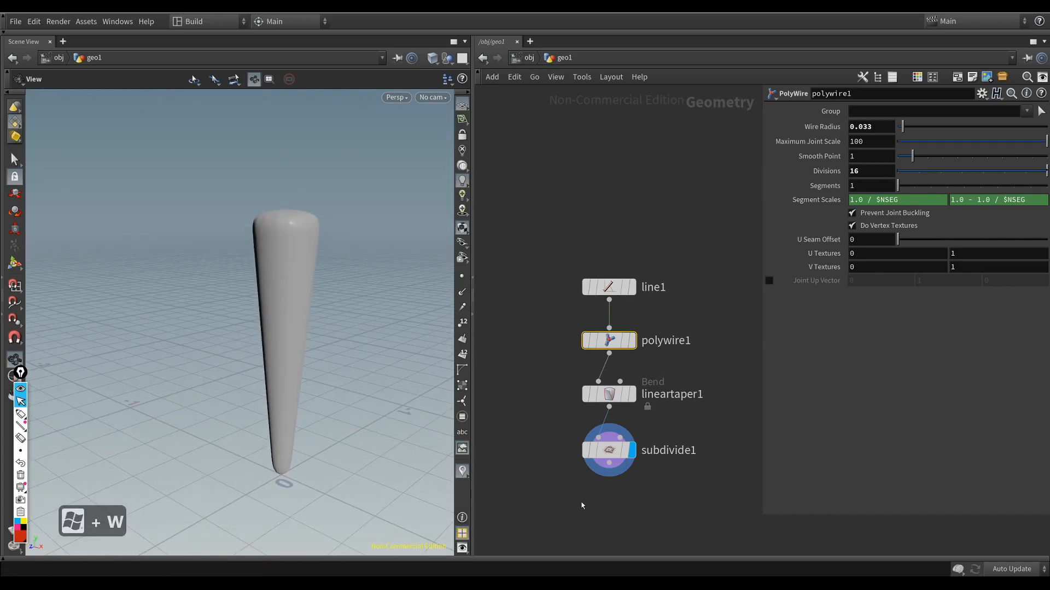
# Step: Examine the smoothed tapered shape from several angles alongside its full node chain
pyautogui.moveTo(594, 491); pyautogui.dragTo(570, 411, button='middle')
pyautogui.scroll(-1, 571, 412)
pyautogui.moveTo(597, 399); pyautogui.dragTo(581, 381)
pyautogui.moveTo(309, 341); pyautogui.dragTo(273, 336)
pyautogui.moveTo(281, 338); pyautogui.dragTo(256, 375, button='middle')
pyautogui.moveTo(594, 443); pyautogui.dragTo(667, 438, button='middle')
pyautogui.scroll(-1, 666, 437)
pyautogui.moveTo(276, 287); pyautogui.dragTo(254, 315, button='middle')
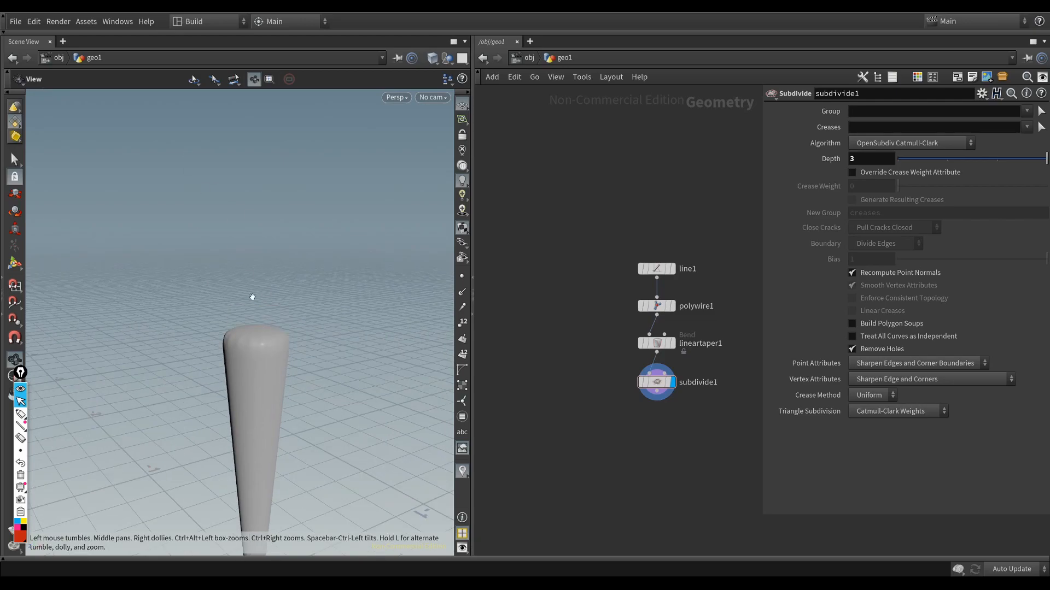
pyautogui.moveTo(577, 401); pyautogui.dragTo(592, 410, button='middle')
pyautogui.moveTo(256, 304); pyautogui.dragTo(272, 327)
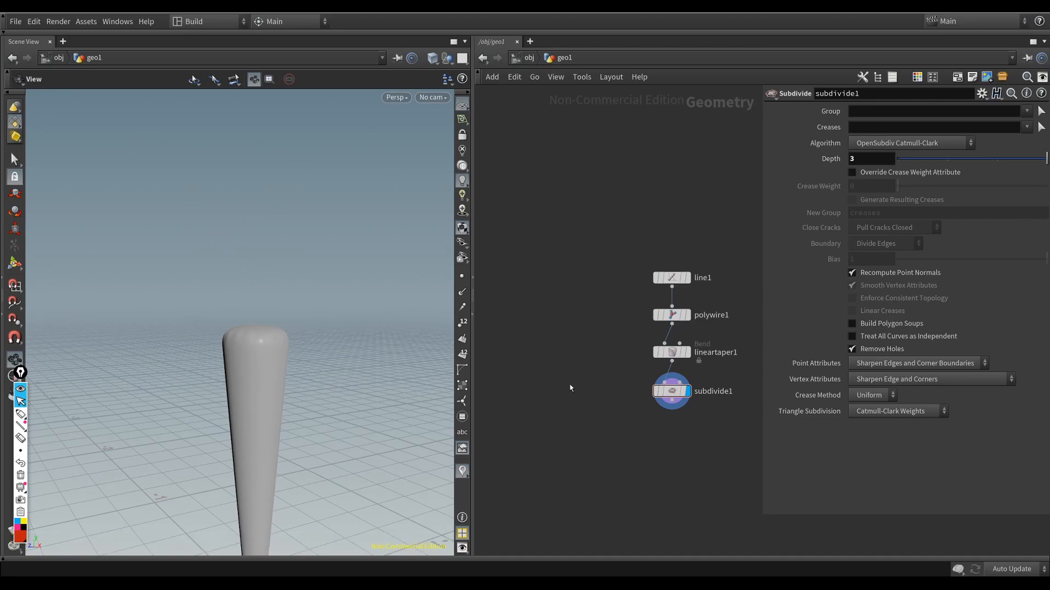
# Step: Add an L-System node in the empty space beside the existing chain and display its branching skeleton
pyautogui.moveTo(570, 335); pyautogui.dragTo(588, 335, button='middle')
pyautogui.press('Tab')
pyautogui.write('lsy')
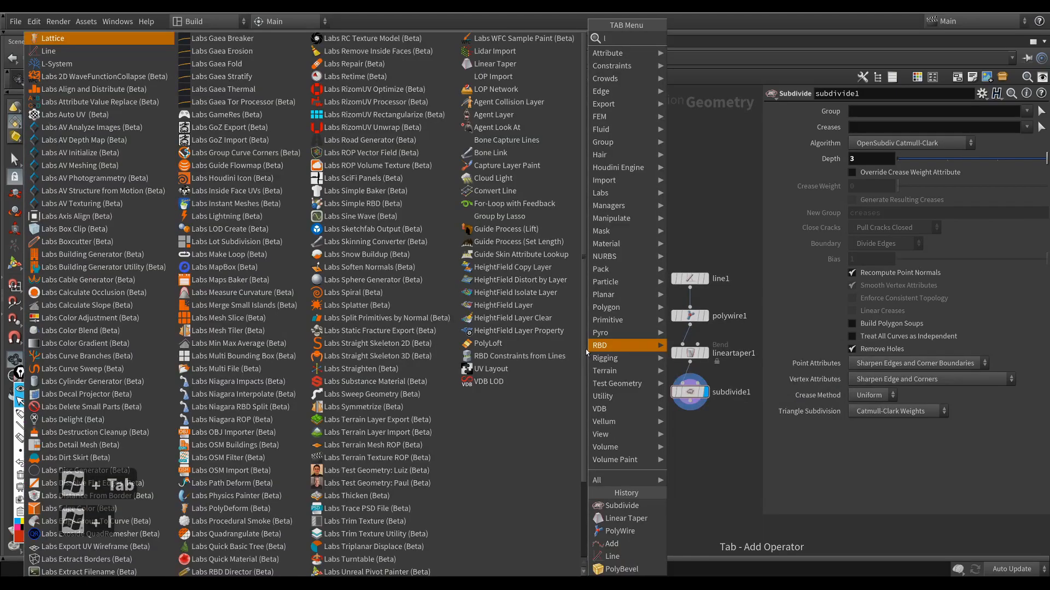
pyautogui.press('Return')
pyautogui.press('Return')
pyautogui.click(586, 349)
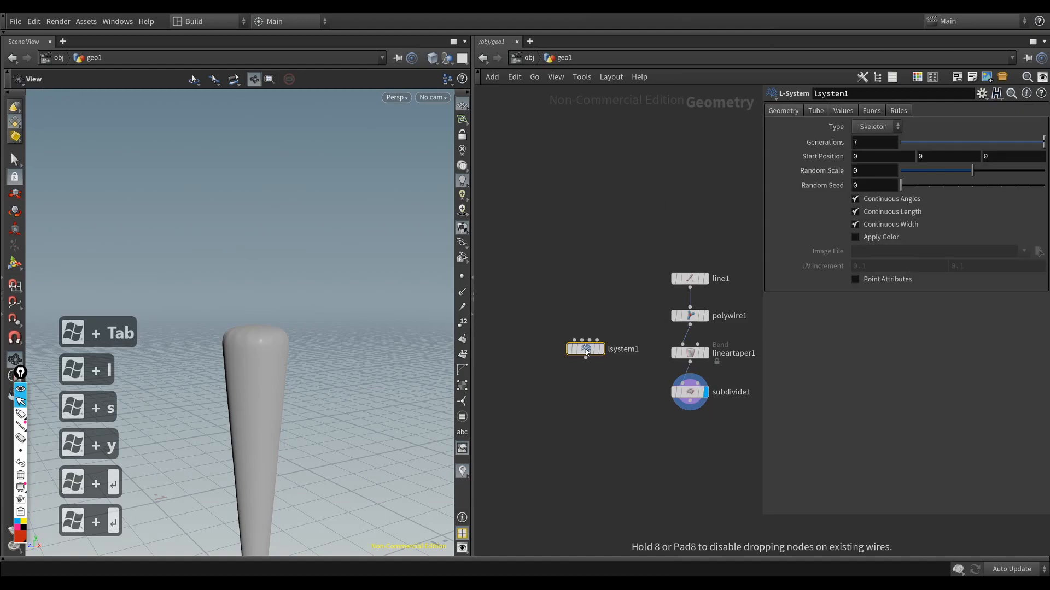
pyautogui.press('r')
pyautogui.moveTo(181, 425); pyautogui.dragTo(167, 344, button='middle')
pyautogui.moveTo(168, 345); pyautogui.dragTo(249, 389)
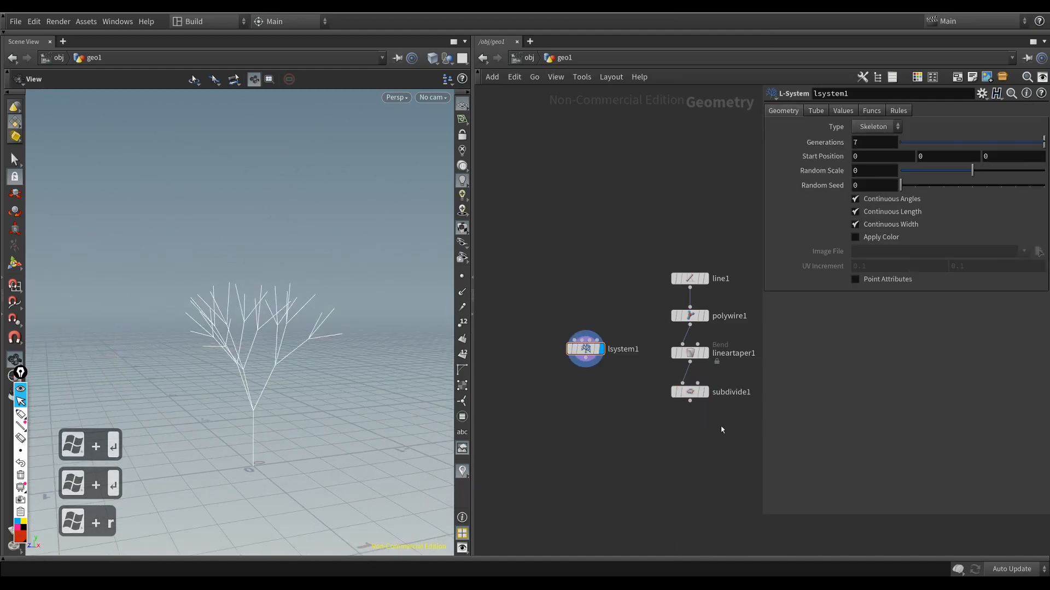
# Step: Template the Subdivide node and display the L-System node to compare both shapes in the viewport
pyautogui.click(690, 392)
pyautogui.press('r')
pyautogui.click(589, 348)
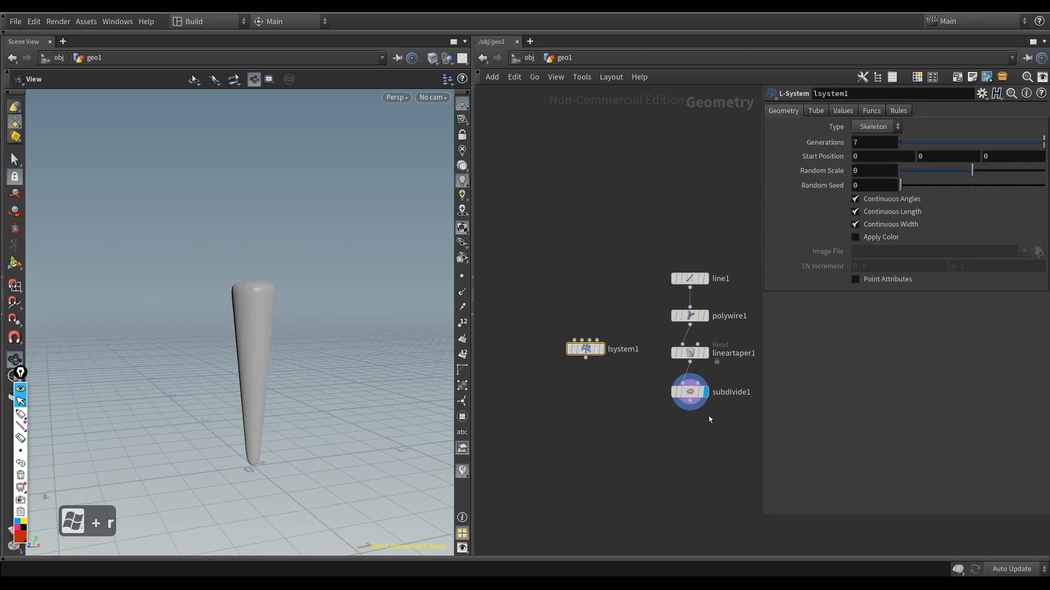
pyautogui.click(690, 392)
pyautogui.press('e')
pyautogui.click(586, 348)
pyautogui.press('r')
pyautogui.moveTo(366, 403); pyautogui.dragTo(197, 328)
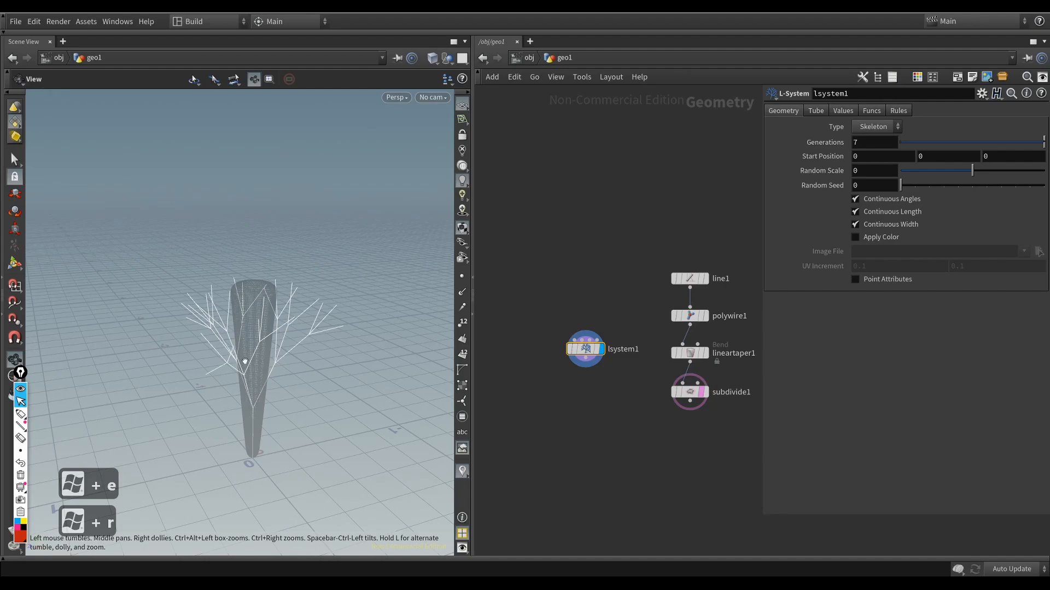
# Step: Add a Transform node directly below the L-System node, connected to its output
pyautogui.press('Tab')
pyautogui.write('t')
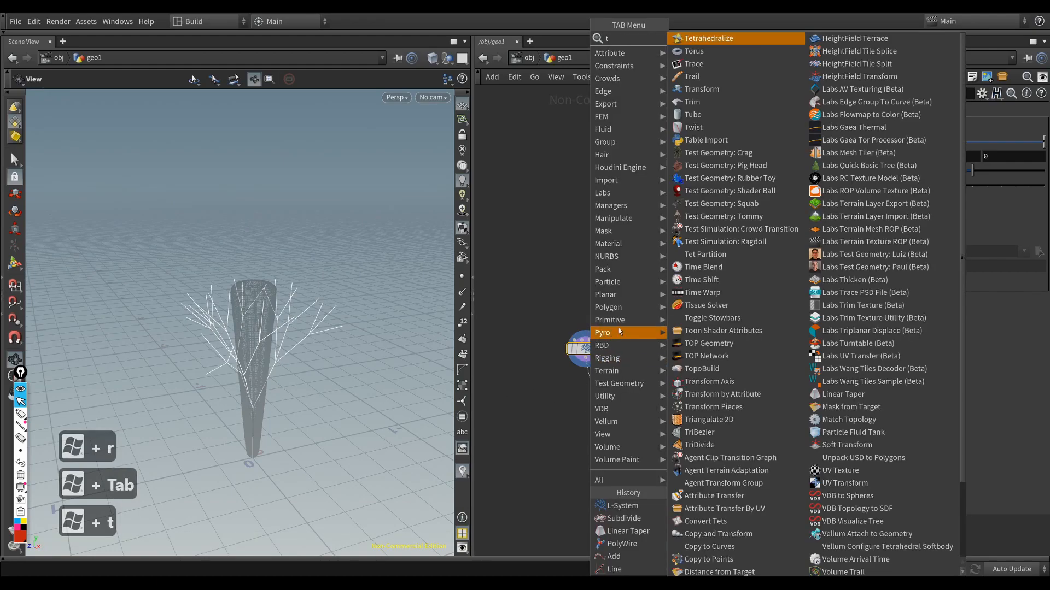
pyautogui.write('ra')
pyautogui.click(705, 90)
pyautogui.click(589, 386)
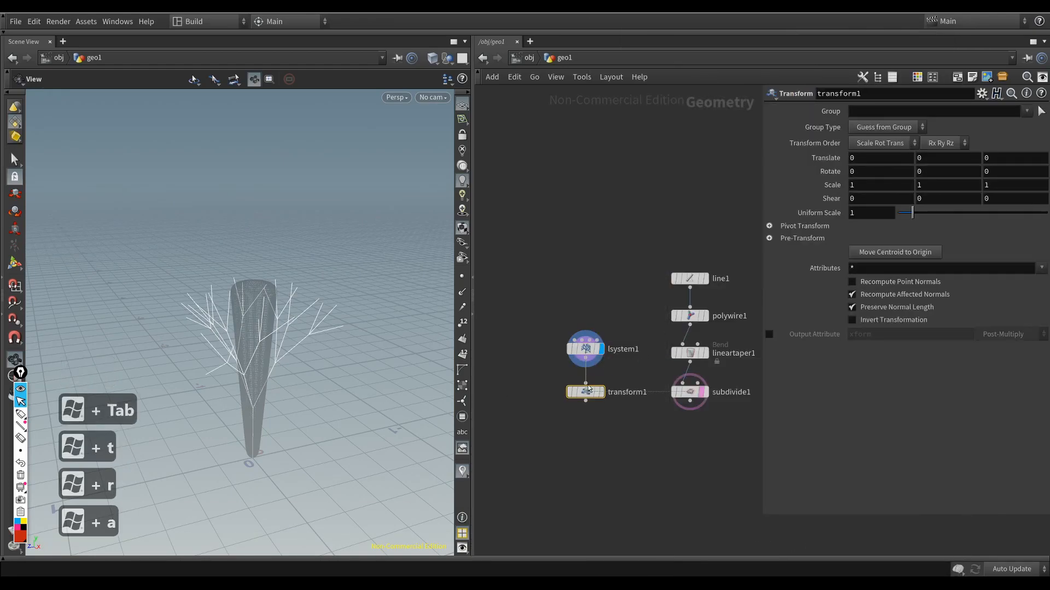
# Step: Display the Transform node with a Y translation of 0.7, and turn off the Subdivide node's template display
pyautogui.press('r')
pyautogui.moveTo(924, 158); pyautogui.dragTo(975, 166, button='middle')
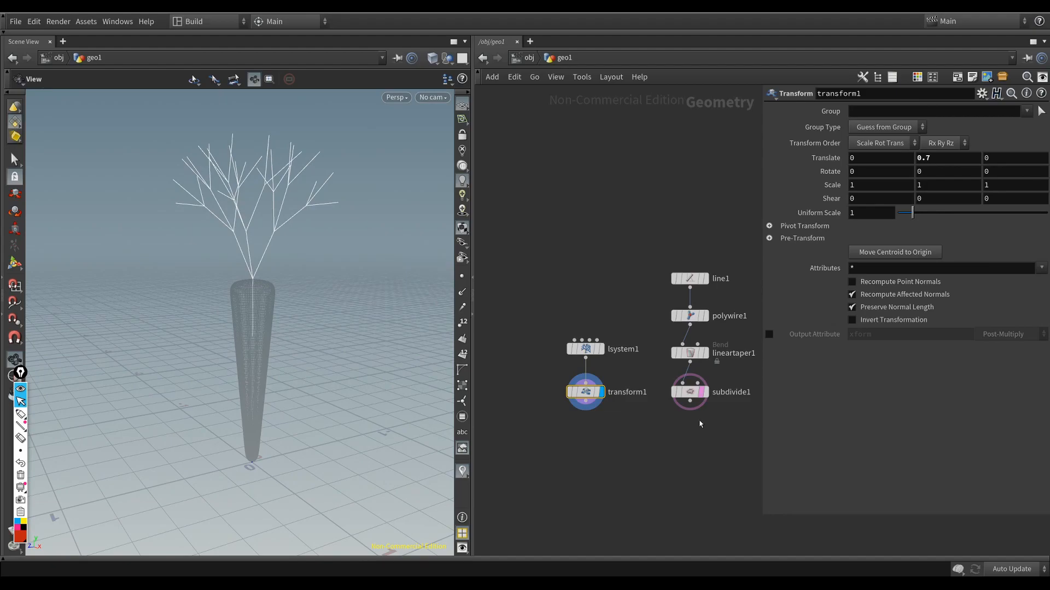
pyautogui.click(690, 394)
pyautogui.press('e')
pyautogui.moveTo(204, 346); pyautogui.dragTo(221, 334)
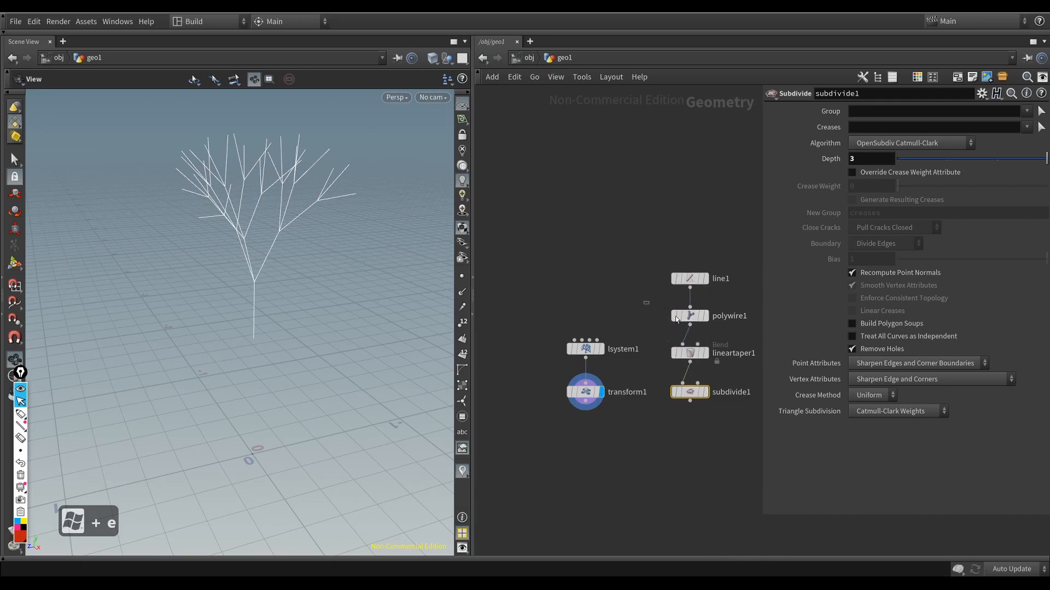
# Step: Duplicate the PolyWire node below the Transform node, connect it to the Transform output and display it
pyautogui.click(690, 316)
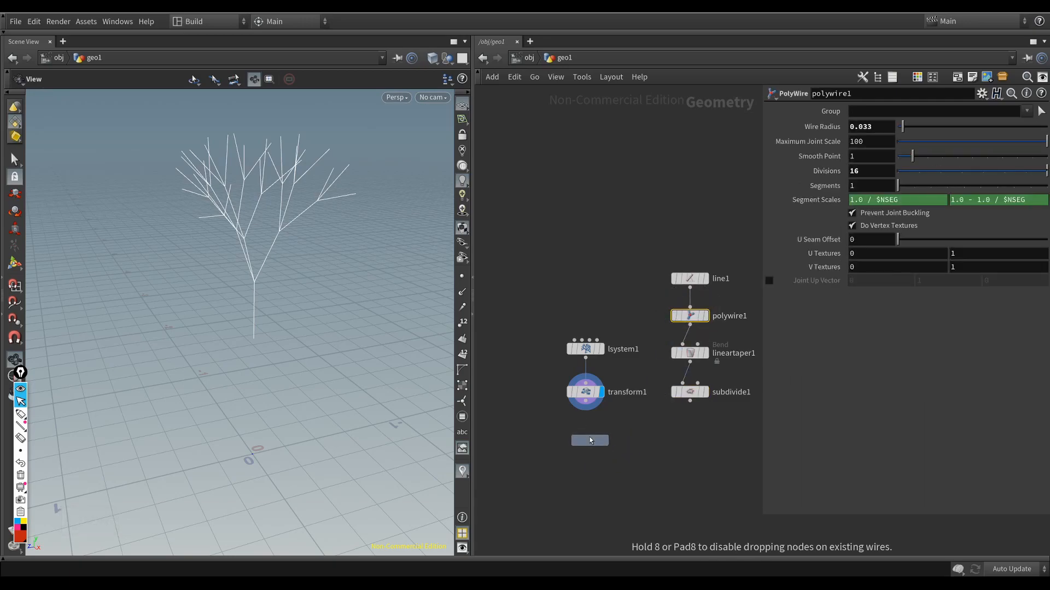
pyautogui.click(590, 439)
pyautogui.moveTo(575, 393); pyautogui.dragTo(585, 439)
pyautogui.moveTo(557, 420); pyautogui.dragTo(629, 470)
pyautogui.press('r')
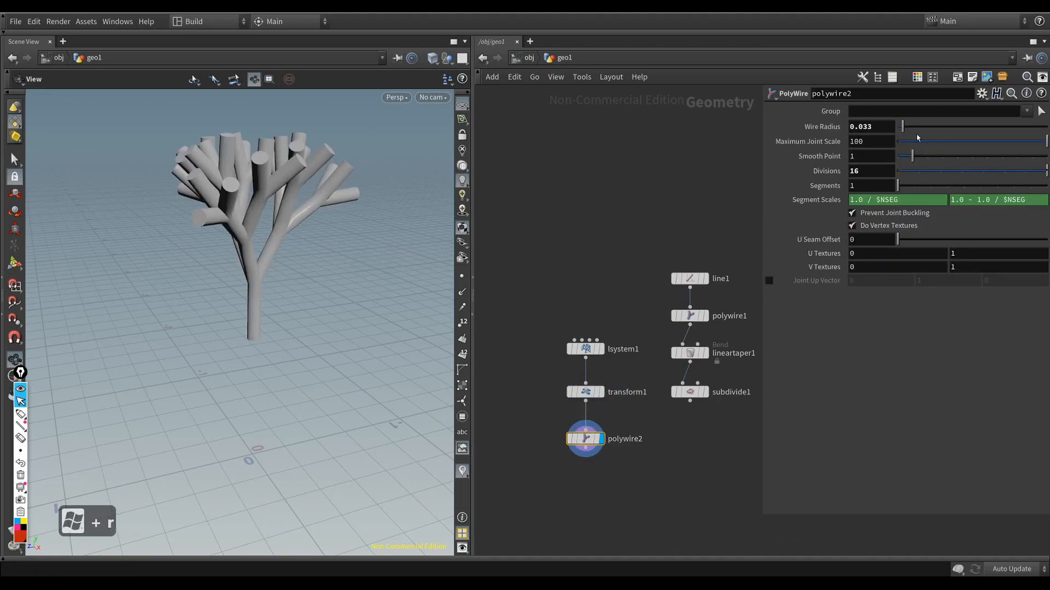
# Step: Reduce the copied PolyWire's wire radius and move the whole L-System chain up level with the line chain
pyautogui.moveTo(903, 128); pyautogui.dragTo(901, 128)
pyautogui.moveTo(639, 484); pyautogui.dragTo(560, 227)
pyautogui.moveTo(588, 438); pyautogui.dragTo(580, 391)
# Step: Compare the branches and the tapered root by alternately displaying the Subdivide node and the copied PolyWire node
pyautogui.click(677, 389)
pyautogui.press('r')
pyautogui.moveTo(618, 428); pyautogui.dragTo(573, 385)
pyautogui.press('r')
pyautogui.moveTo(703, 418); pyautogui.dragTo(678, 387)
pyautogui.press('r')
pyautogui.moveTo(581, 424); pyautogui.dragTo(573, 389)
pyautogui.press('r')
pyautogui.moveTo(697, 426); pyautogui.dragTo(679, 388)
pyautogui.press('r')
pyautogui.moveTo(585, 421); pyautogui.dragTo(572, 388)
pyautogui.press('r')
pyautogui.moveTo(700, 422); pyautogui.dragTo(679, 389)
pyautogui.press('r')
# Step: Add a Merge node, connect the copied PolyWire and the Subdivide node into it, and display the combined result
pyautogui.press('Tab')
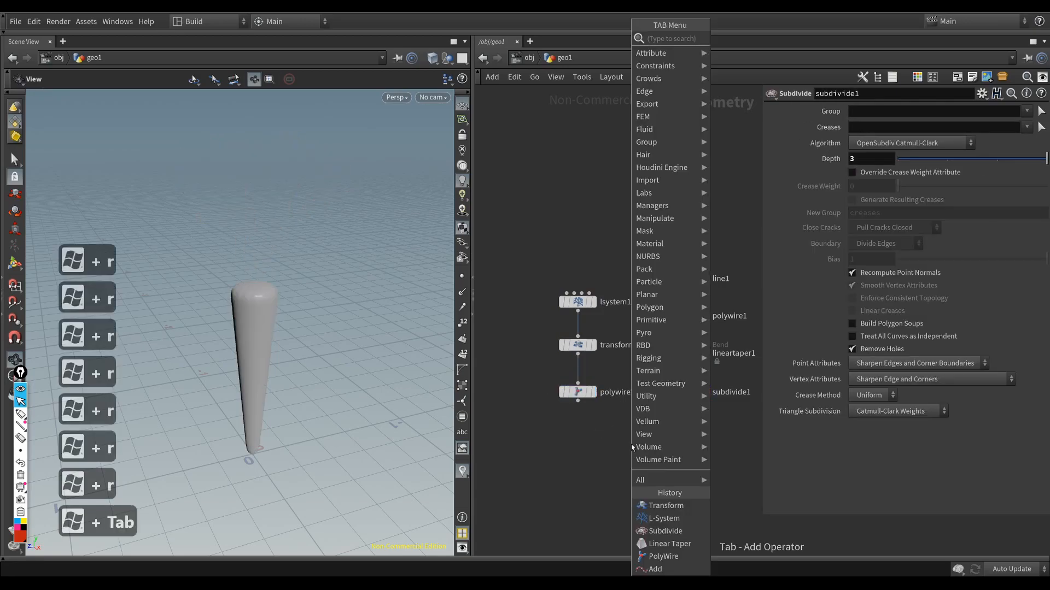
pyautogui.write('merg')
pyautogui.press('Return')
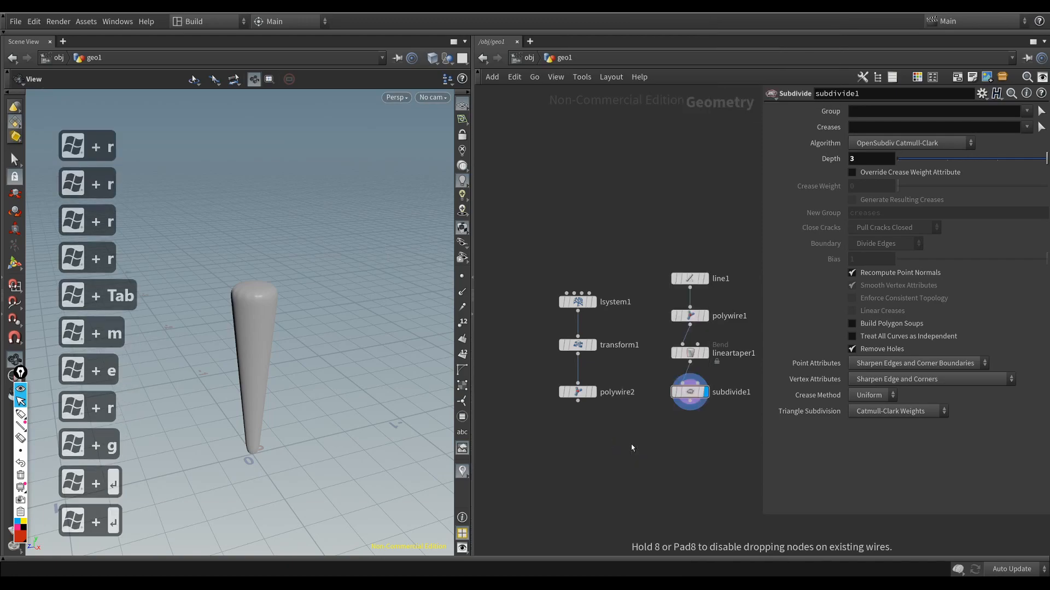
pyautogui.press('Return')
pyautogui.moveTo(577, 401); pyautogui.dragTo(659, 437)
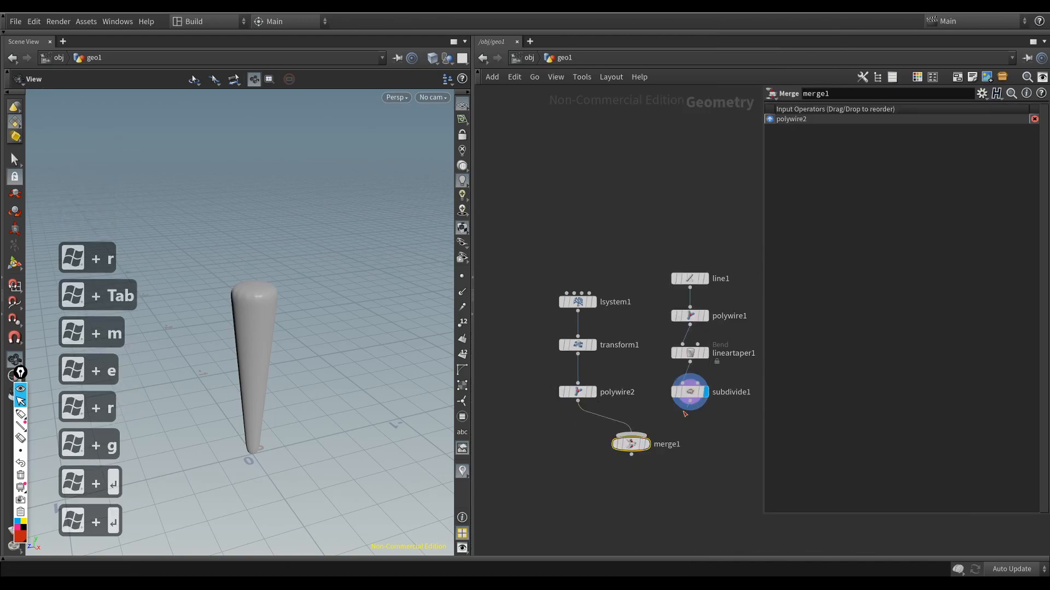
pyautogui.moveTo(689, 402); pyautogui.dragTo(639, 435)
pyautogui.moveTo(670, 472); pyautogui.dragTo(617, 431)
pyautogui.press('r')
# Step: Inspect the merged carrot shape and move the Merge node further below the two chains
pyautogui.moveTo(244, 328); pyautogui.dragTo(367, 353)
pyautogui.moveTo(630, 444); pyautogui.dragTo(633, 519)
pyautogui.moveTo(651, 476); pyautogui.dragTo(630, 397, button='middle')
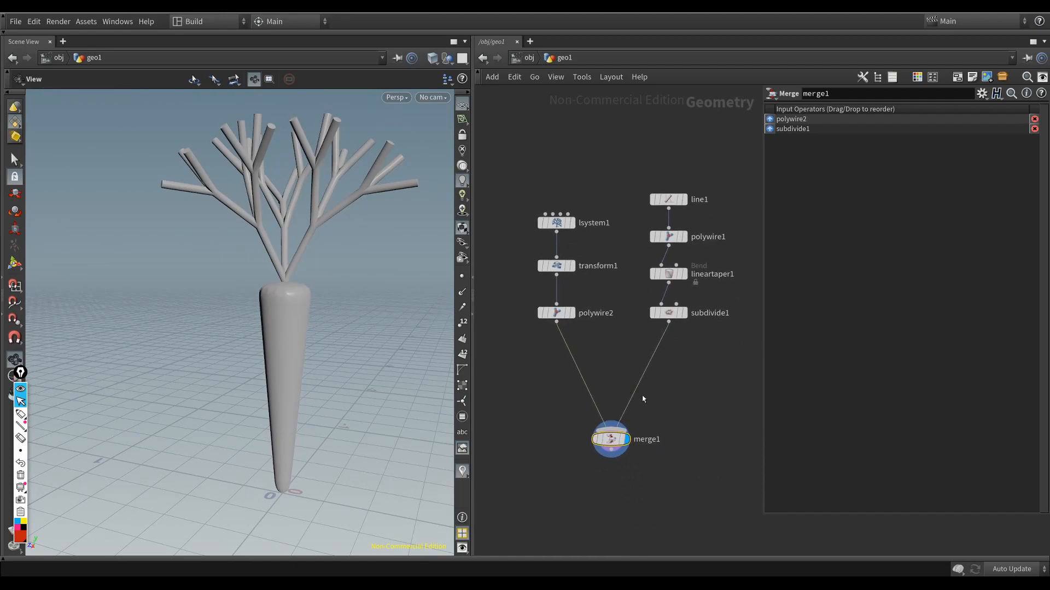
# Step: Insert a Color node on the wire between the Subdivide and Merge nodes
pyautogui.press('Tab')
pyautogui.write('lor')
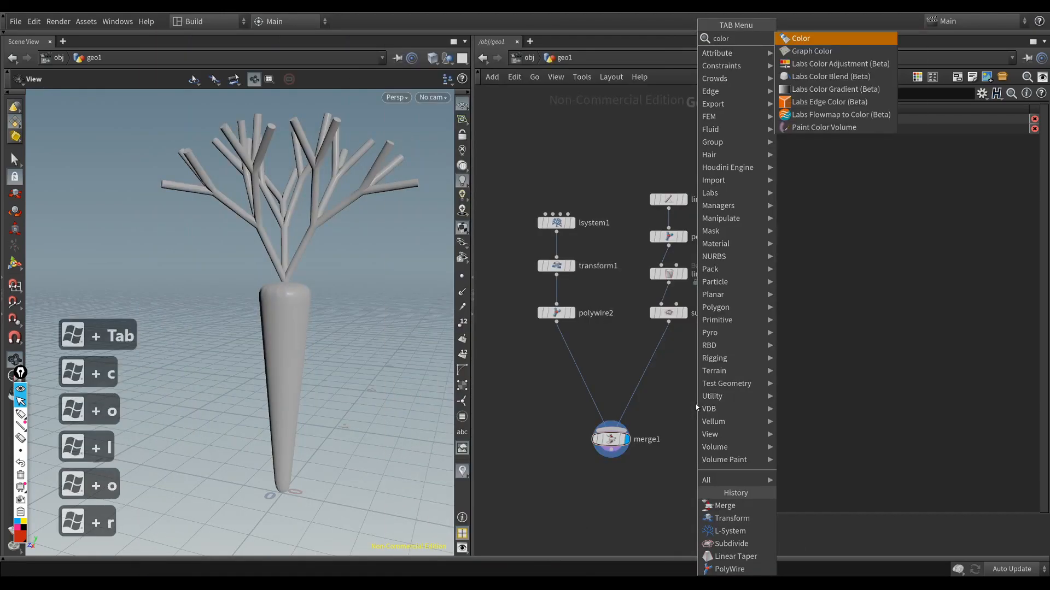
pyautogui.press('Return')
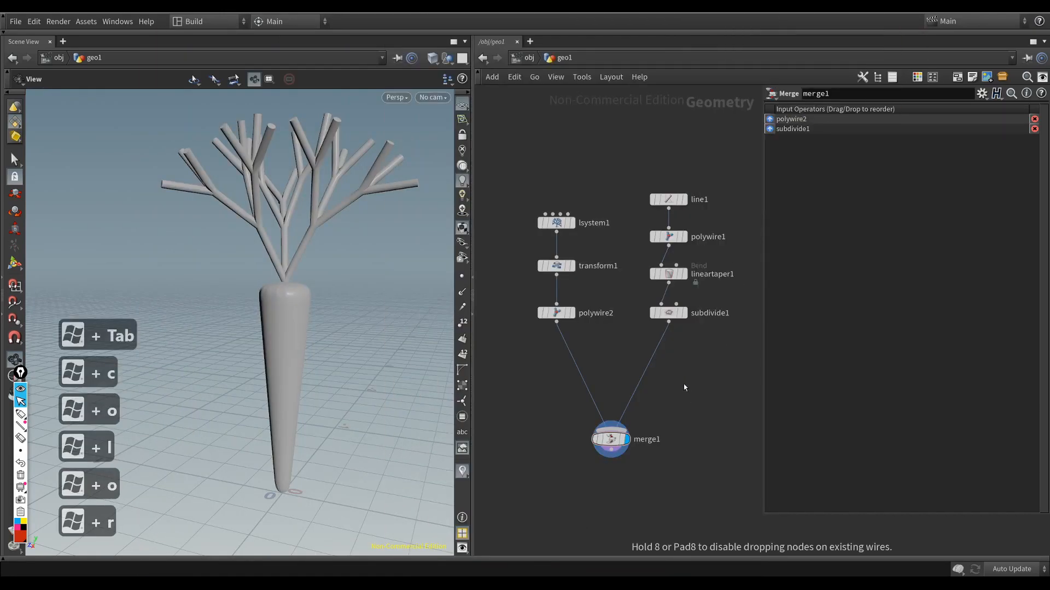
pyautogui.click(684, 384)
pyautogui.moveTo(672, 379)
pyautogui.mouseDown()
pyautogui.moveTo(656, 368)
pyautogui.moveTo(678, 358)
pyautogui.moveTo(668, 362)
pyautogui.mouseUp()
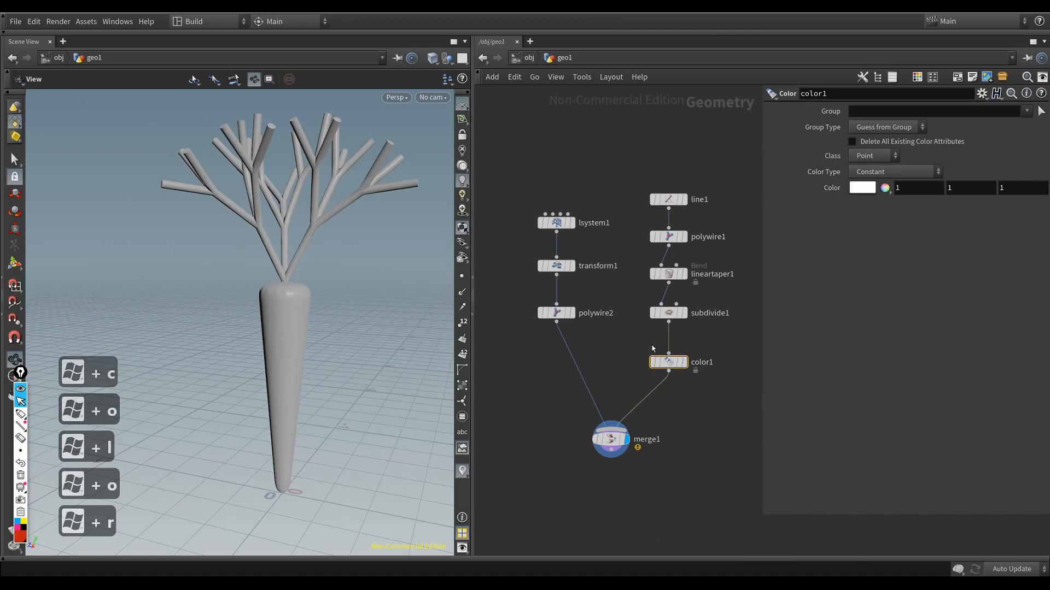
# Step: Set the Color node to orange, about RGB 1, 0.324, 0.072, and inspect the colored root
pyautogui.click(862, 188)
pyautogui.moveTo(766, 164); pyautogui.dragTo(778, 147)
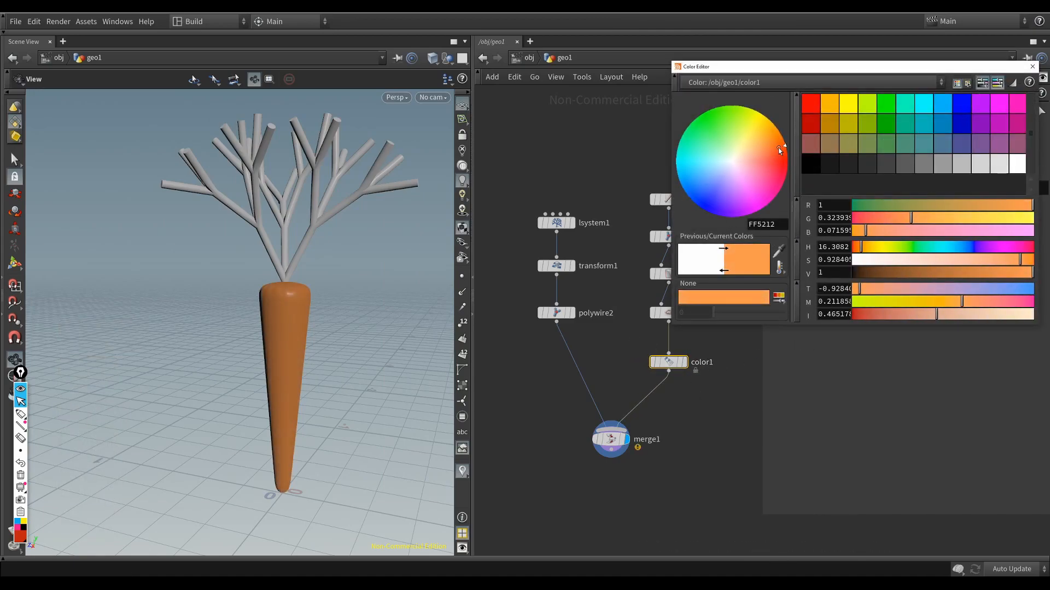
pyautogui.click(1032, 66)
pyautogui.moveTo(183, 387); pyautogui.dragTo(227, 363)
# Step: Insert an Attribute Wrangle node on the wire between the copied PolyWire and the Merge node
pyautogui.moveTo(606, 343); pyautogui.dragTo(565, 377)
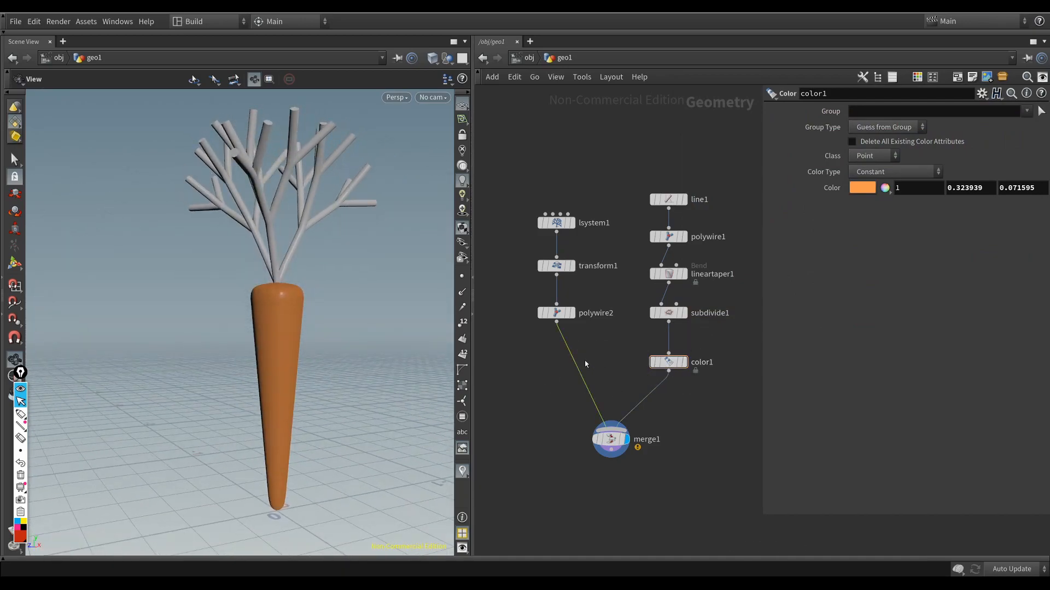
pyautogui.moveTo(704, 392); pyautogui.dragTo(645, 348)
pyautogui.moveTo(706, 394); pyautogui.dragTo(663, 361)
pyautogui.click(612, 360)
pyautogui.press('Tab')
pyautogui.write('wra')
pyautogui.click(719, 39)
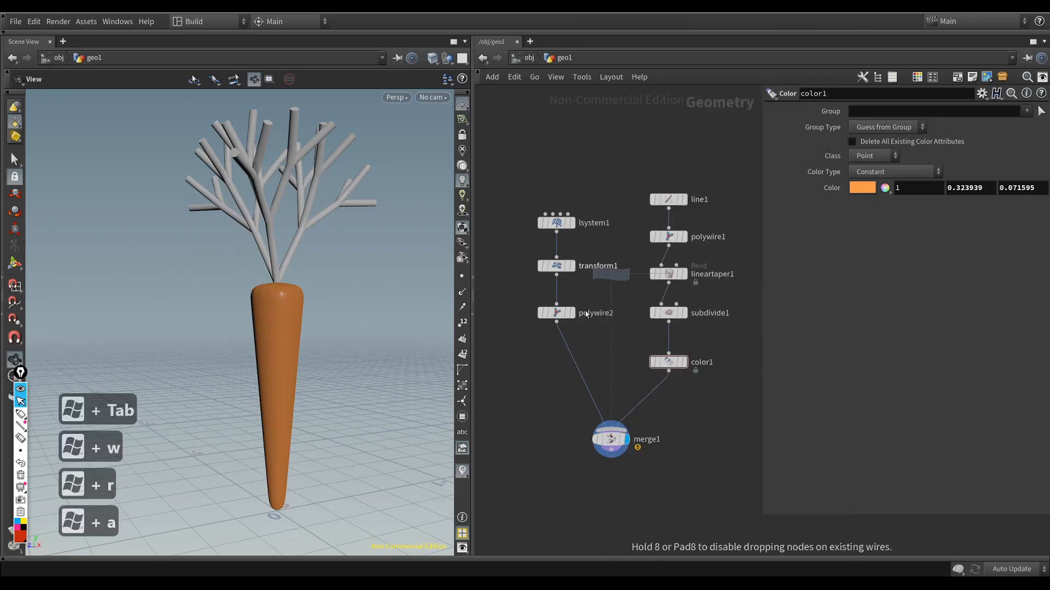
pyautogui.click(567, 362)
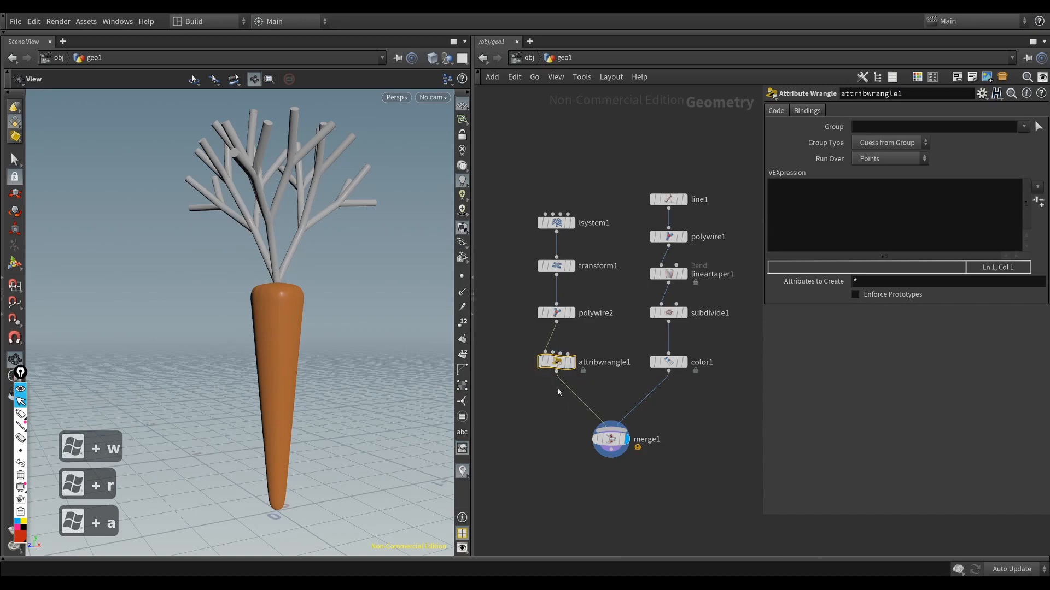
pyautogui.click(796, 214)
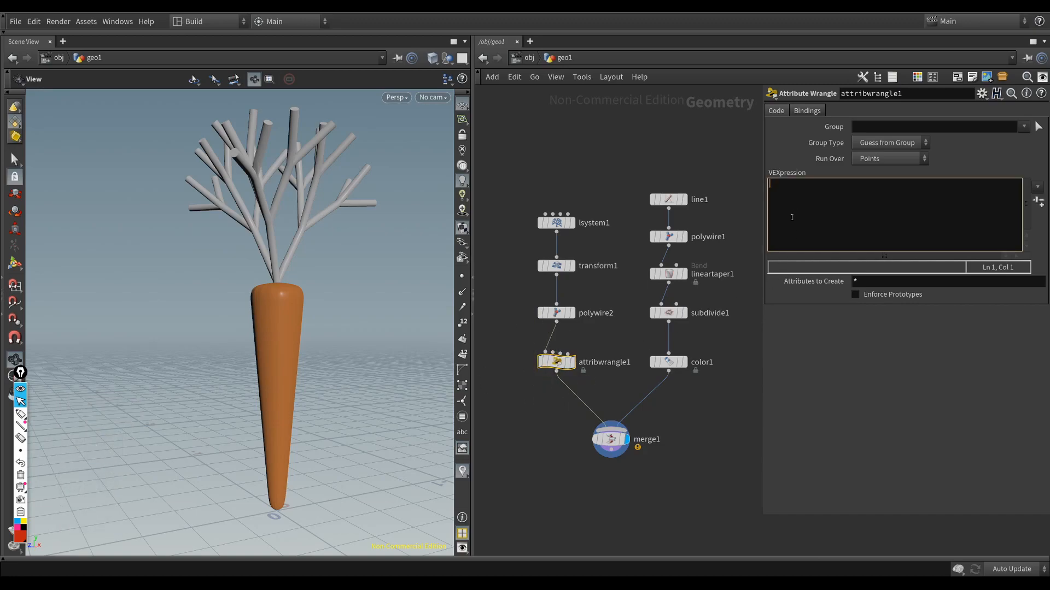
pyautogui.write('@Cd')
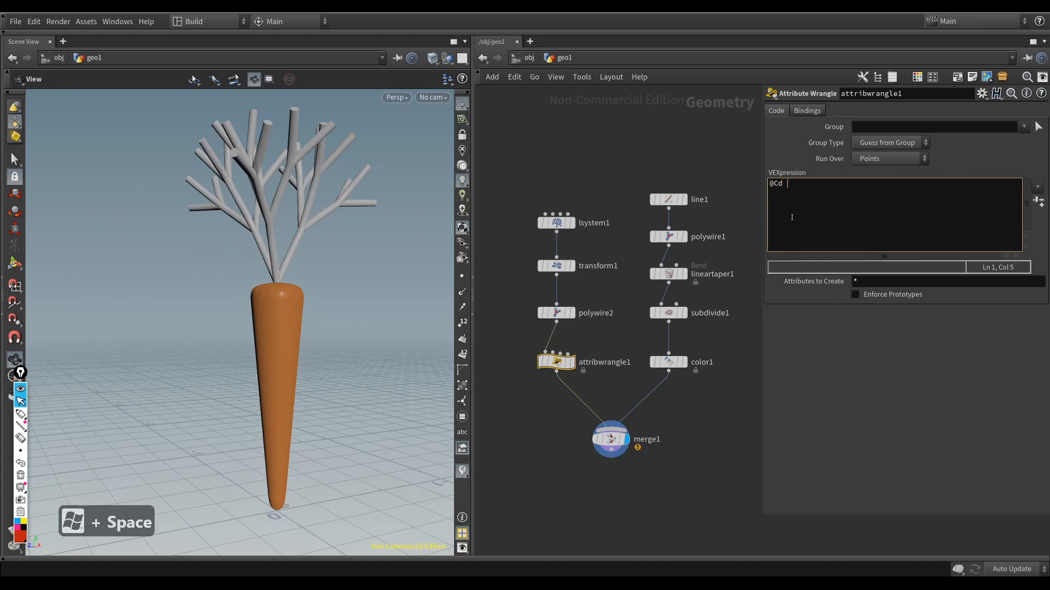
pyautogui.write(' =')
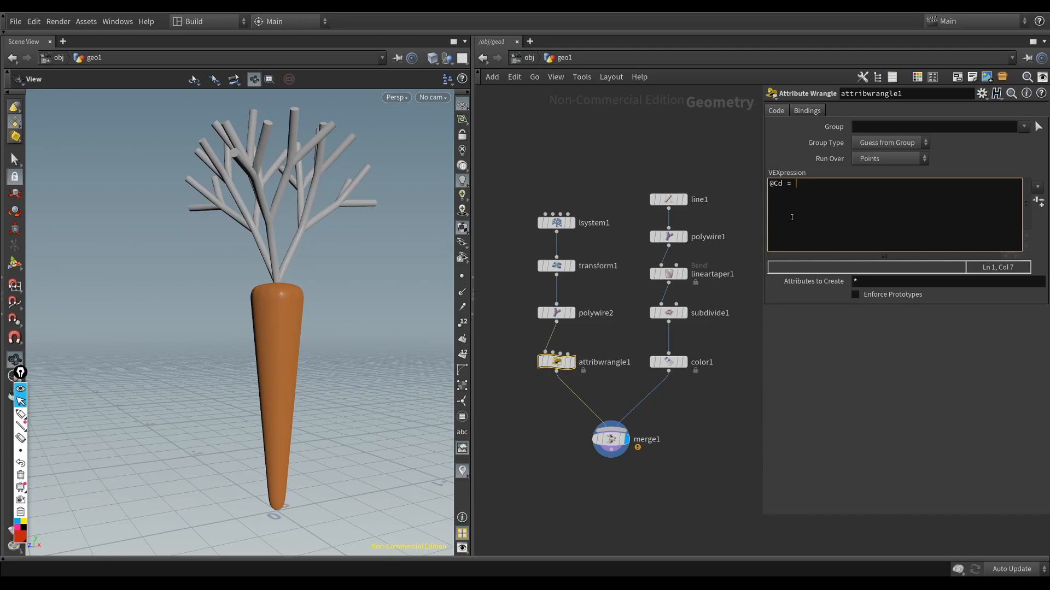
pyautogui.write('111')
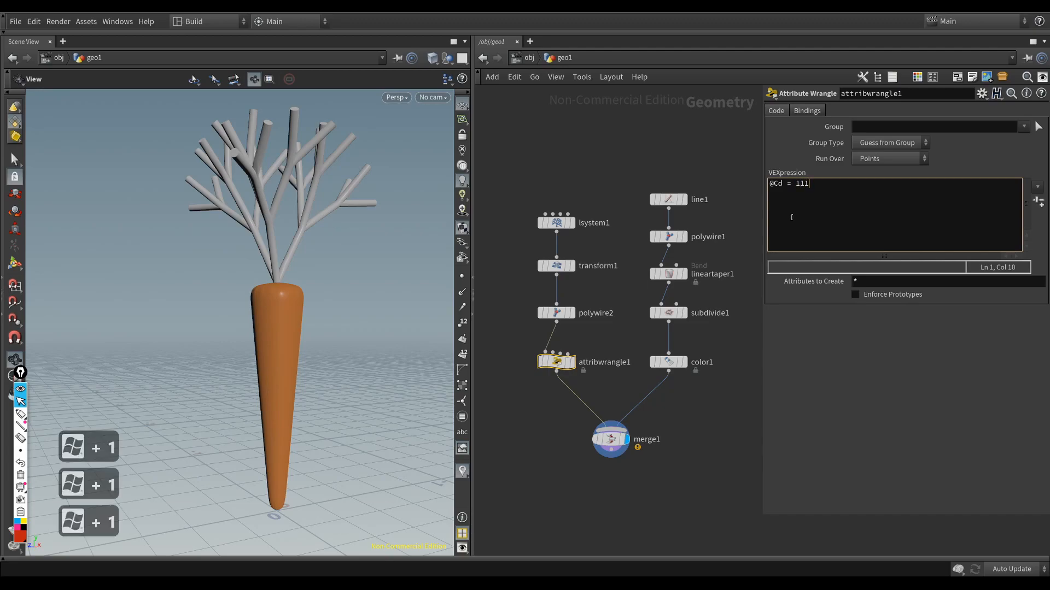
pyautogui.click(797, 184)
pyautogui.click(800, 184)
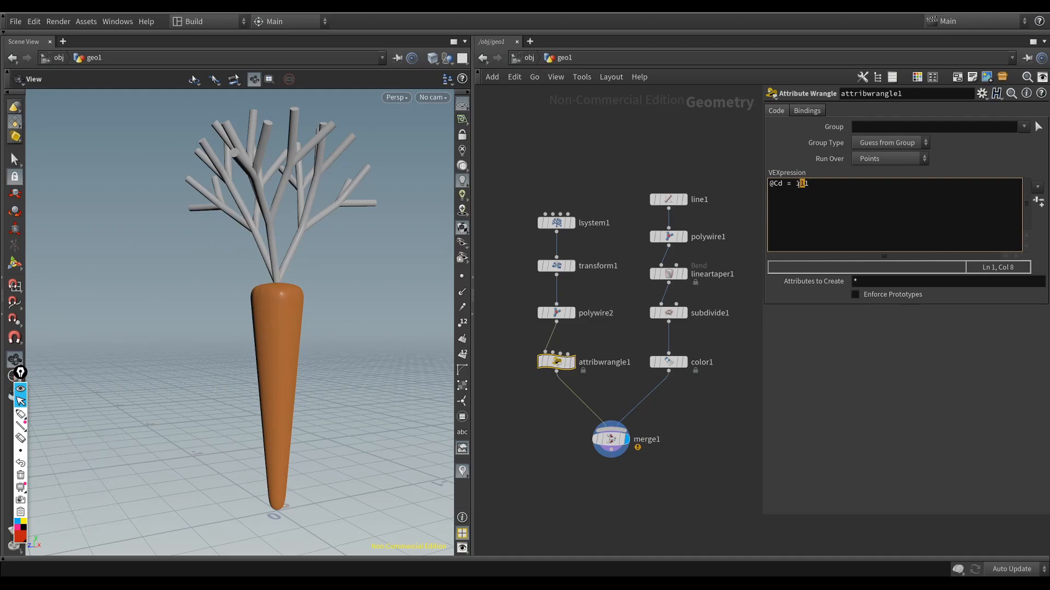
pyautogui.press('Right')
pyautogui.press('Left')
pyautogui.moveTo(809, 188); pyautogui.dragTo(794, 188)
pyautogui.click(805, 187)
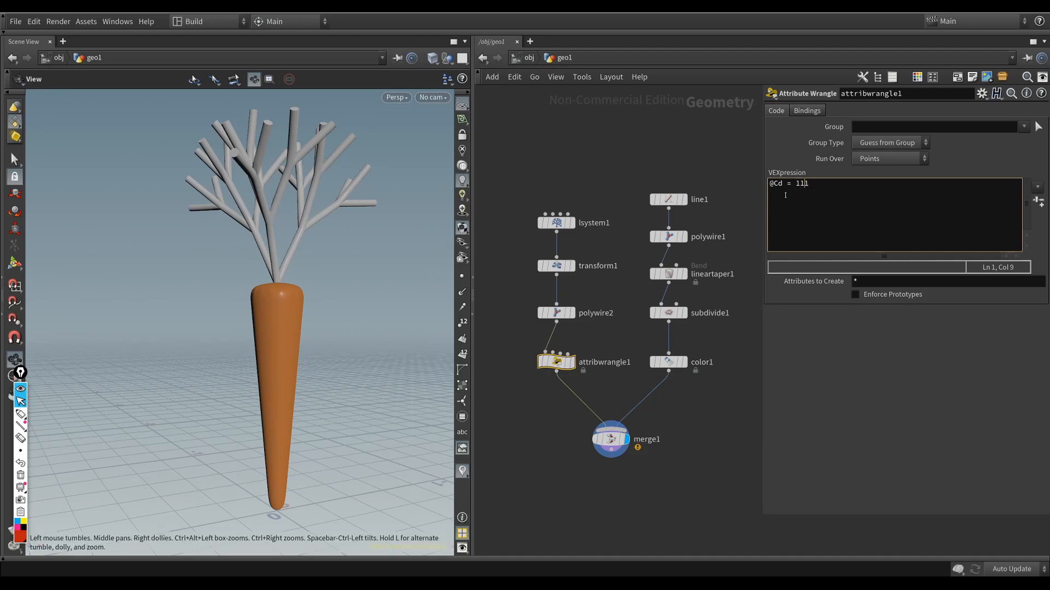
pyautogui.hotkey('shift', 'Left')
pyautogui.write('0')
pyautogui.click(806, 183)
pyautogui.press('BackSpace')
pyautogui.write('0')
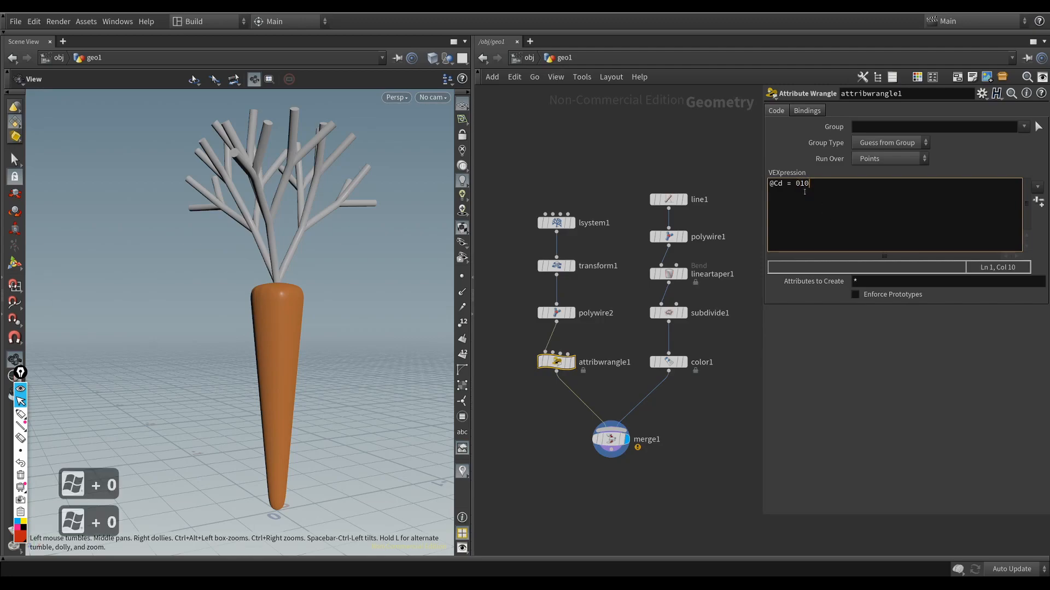
pyautogui.press('Left')
pyautogui.hotkey('shift', 'Left')
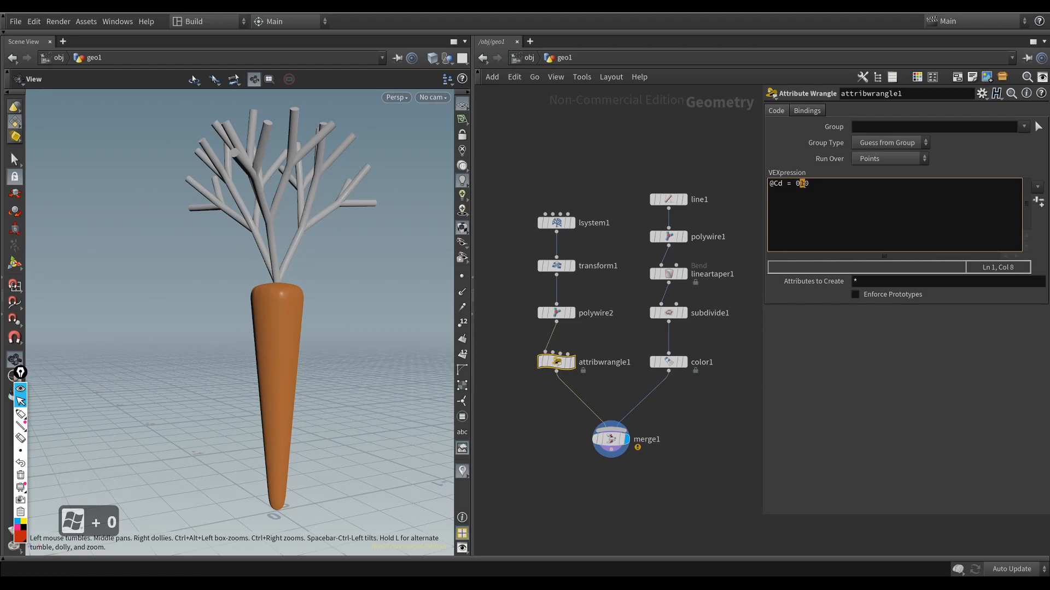
pyautogui.press('Right')
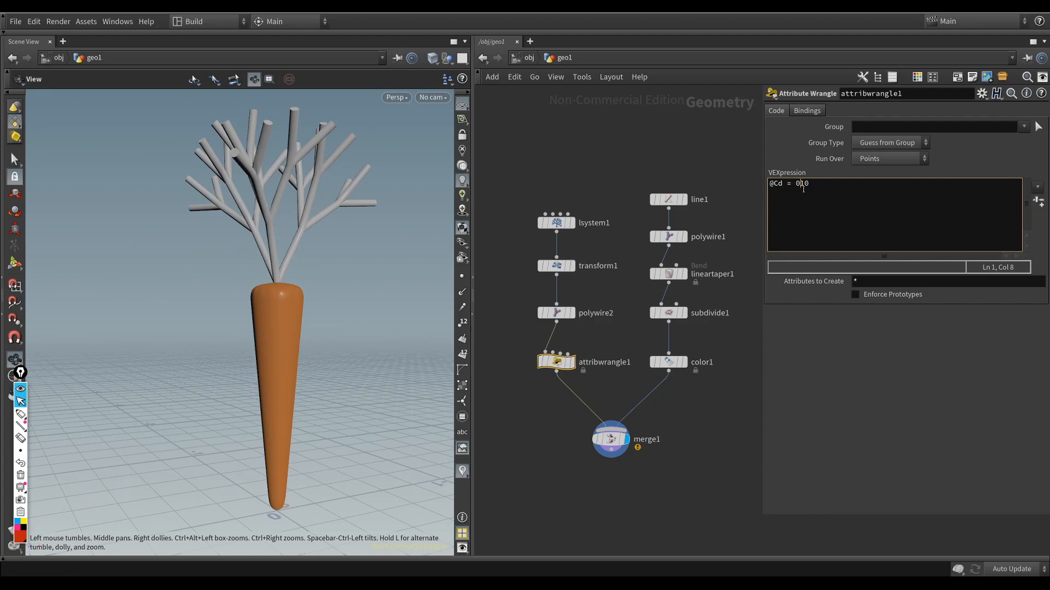
pyautogui.click(646, 159)
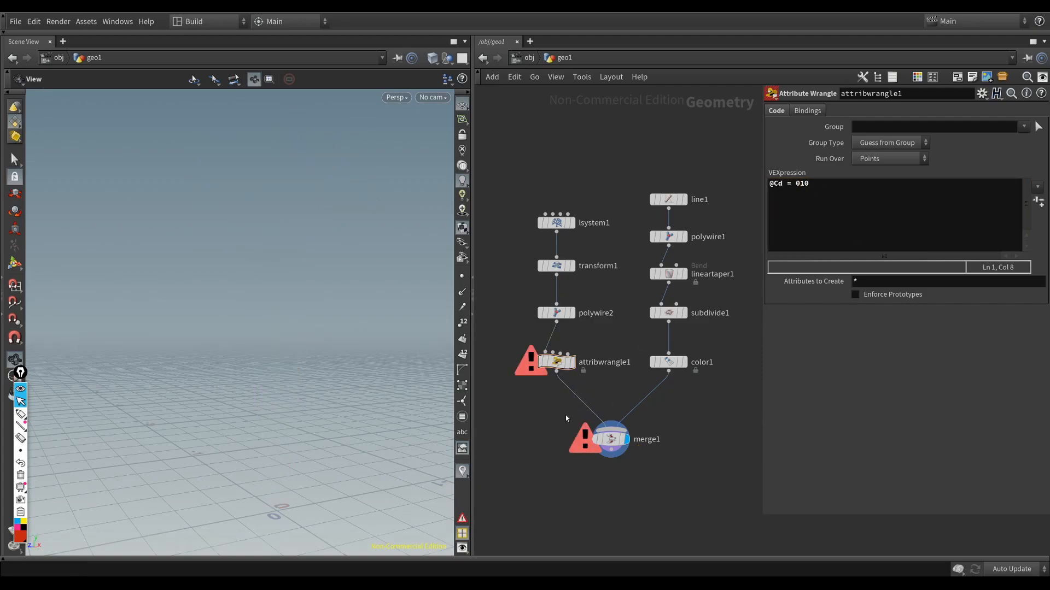
pyautogui.click(799, 187)
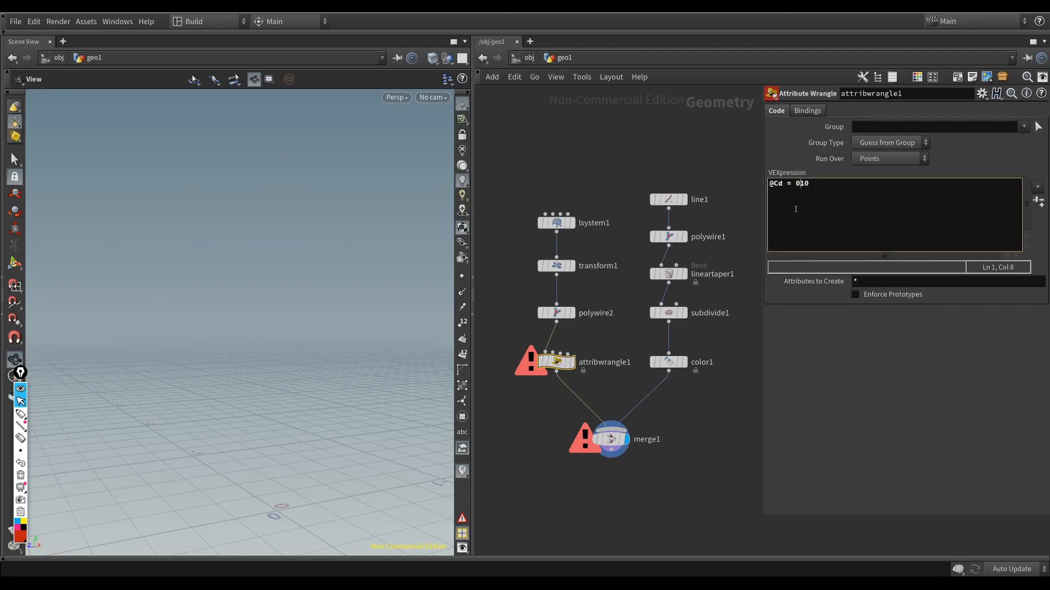
pyautogui.write(',')
pyautogui.press('Right')
pyautogui.write(',')
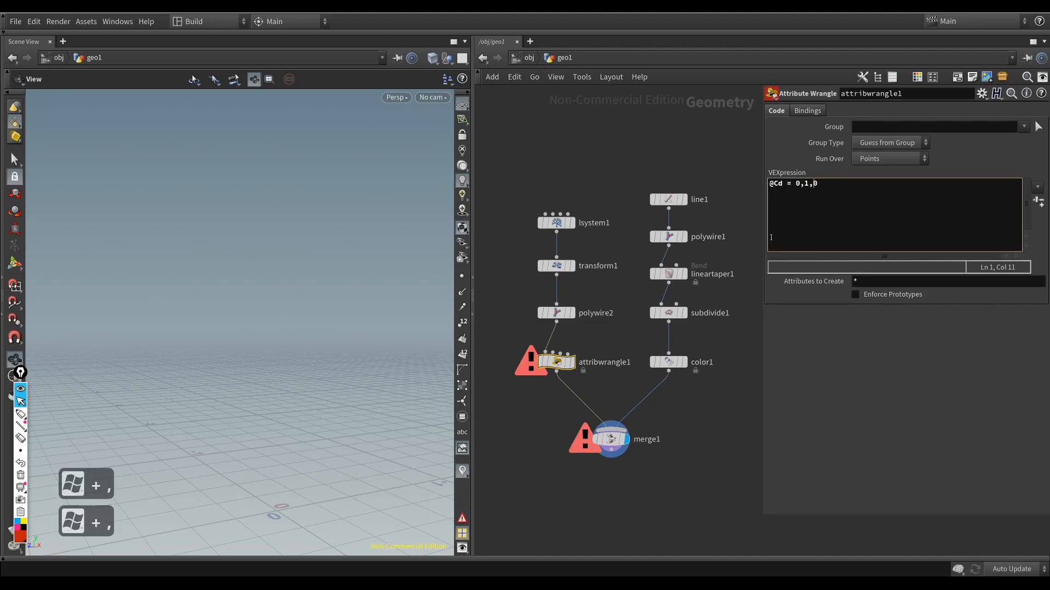
pyautogui.click(797, 183)
pyautogui.write('{')
pyautogui.click(831, 198)
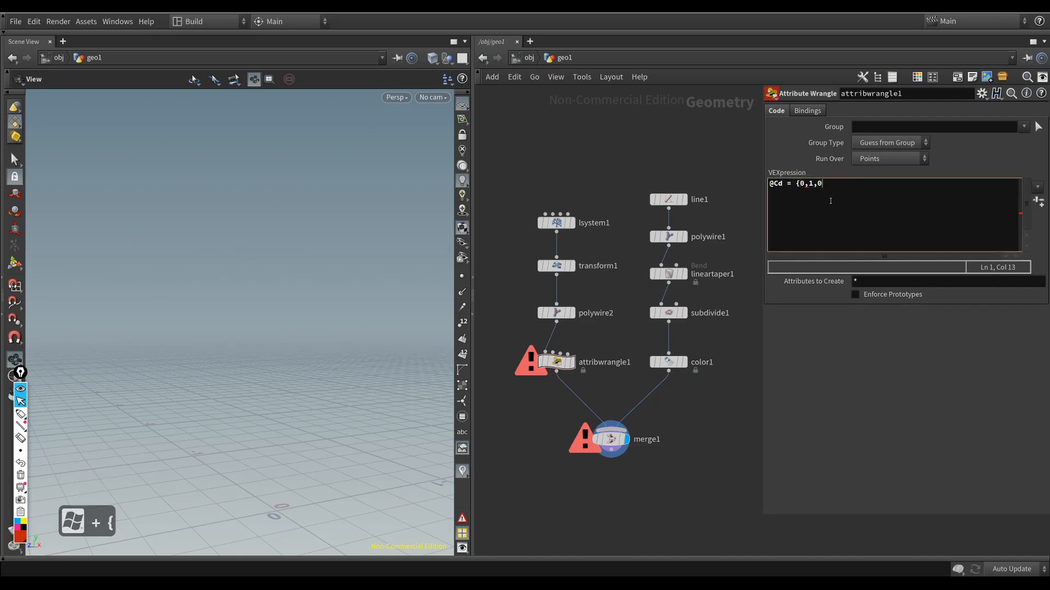
pyautogui.write('}')
pyautogui.click(558, 180)
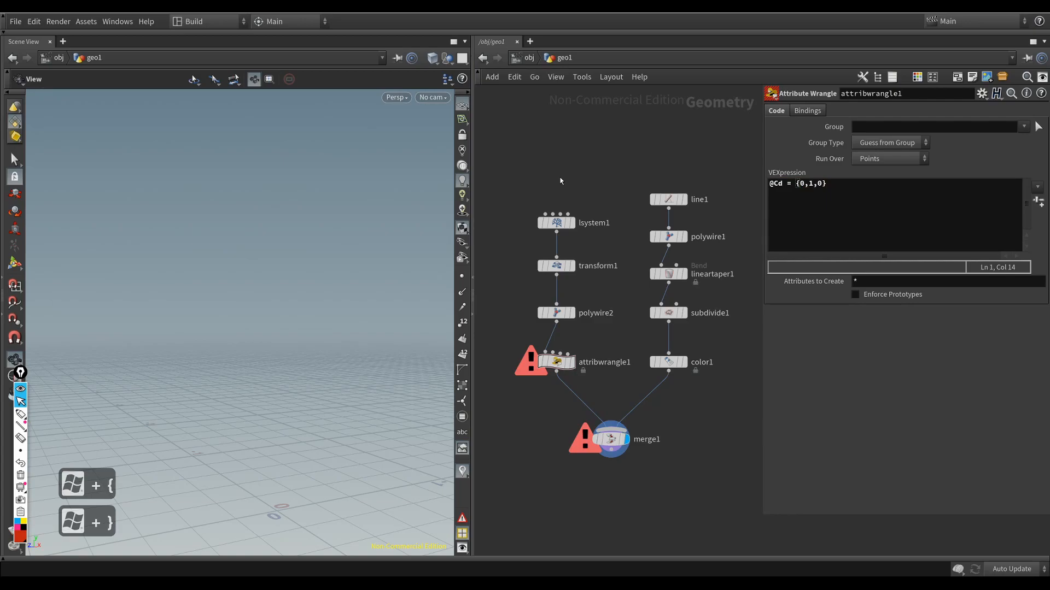
pyautogui.click(833, 195)
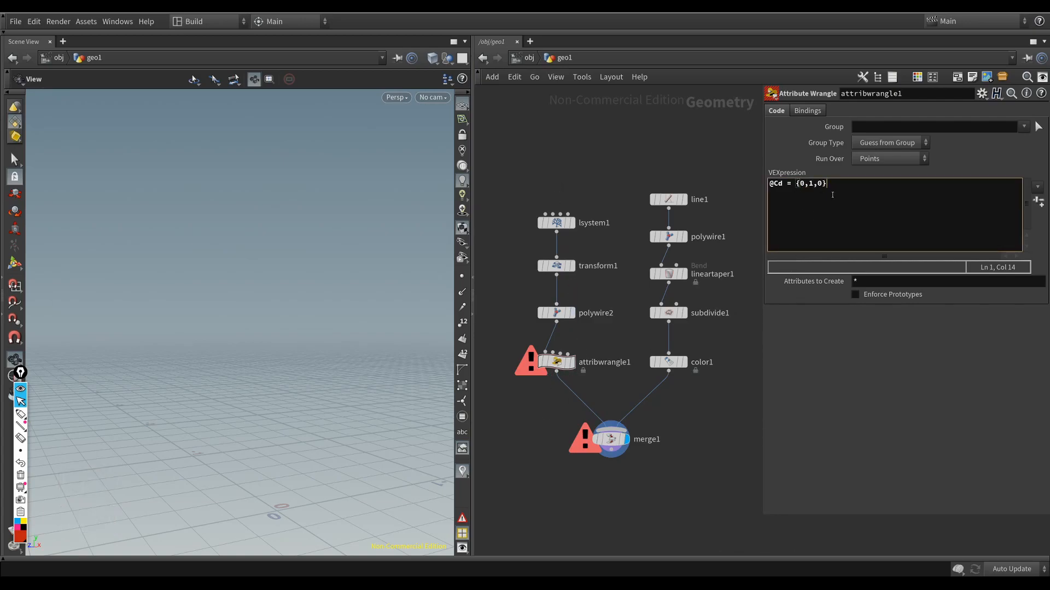
pyautogui.write(';')
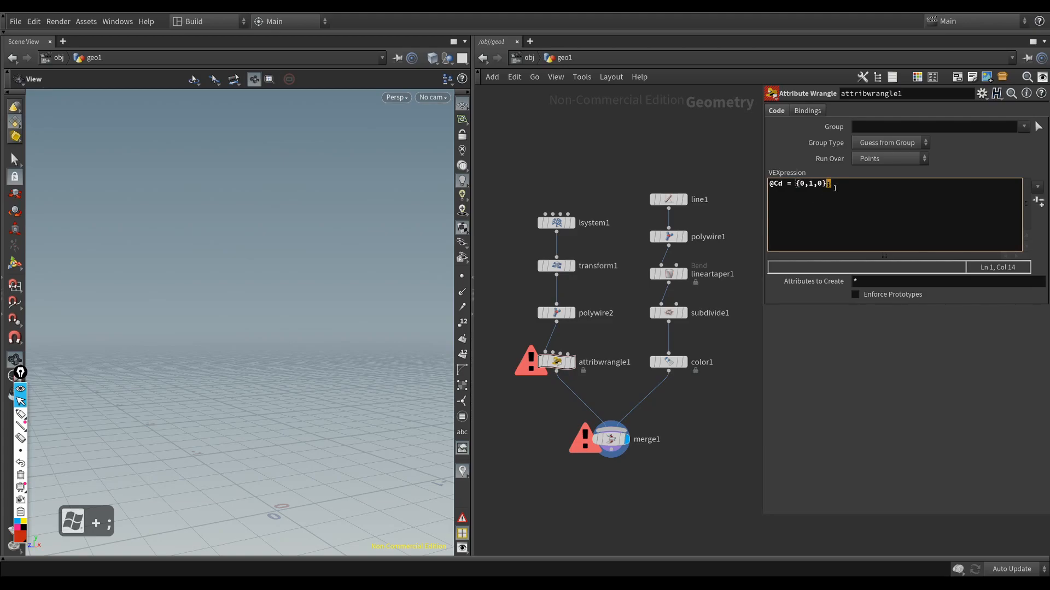
pyautogui.write(';')
pyautogui.press('BackSpace')
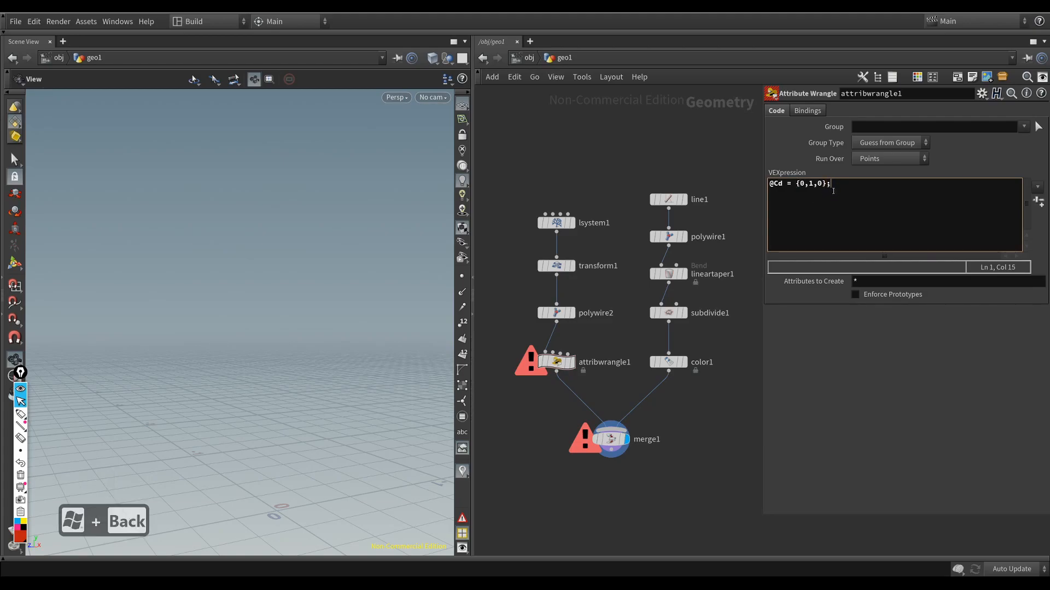
pyautogui.click(594, 167)
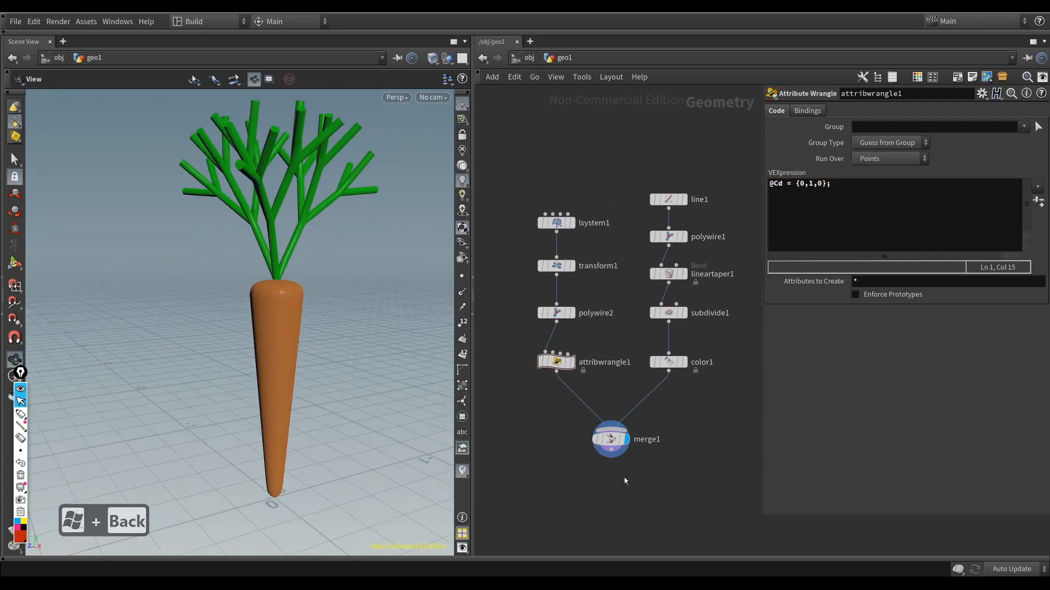
# Step: Compare the displayed outputs of the color1, attribwrangle1 and merge1 nodes, ending on the merged carrot
pyautogui.click(596, 440)
pyautogui.click(571, 352)
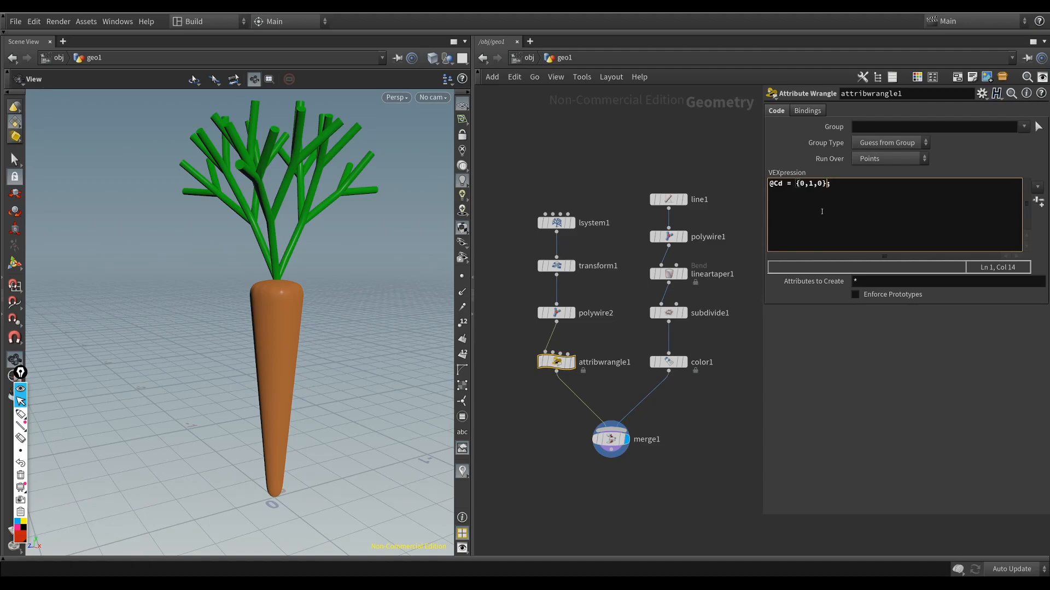
pyautogui.click(704, 365)
pyautogui.press('r')
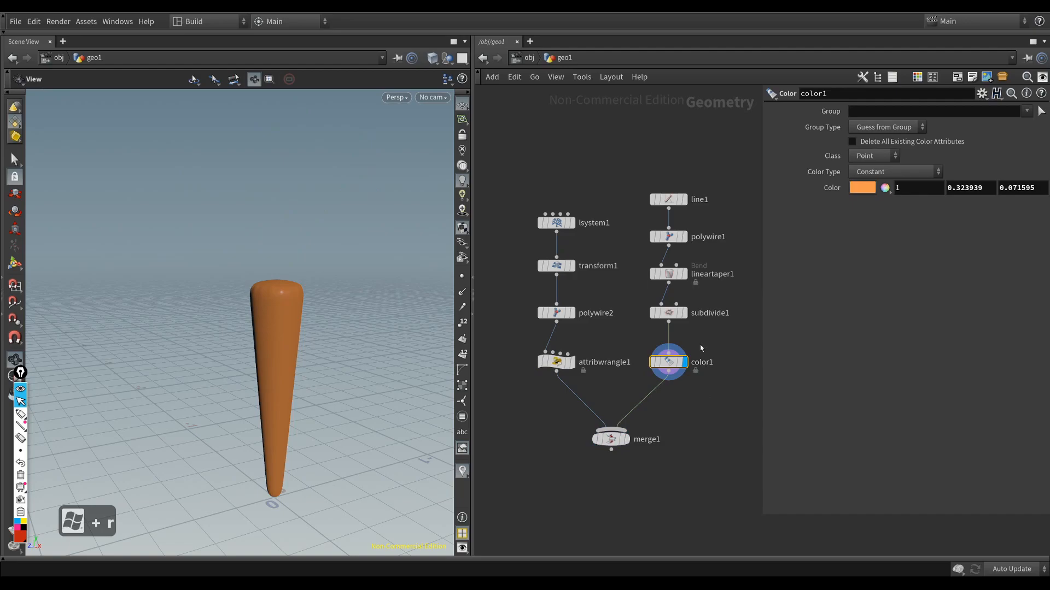
pyautogui.click(563, 362)
pyautogui.press('r')
pyautogui.click(675, 364)
pyautogui.press('r')
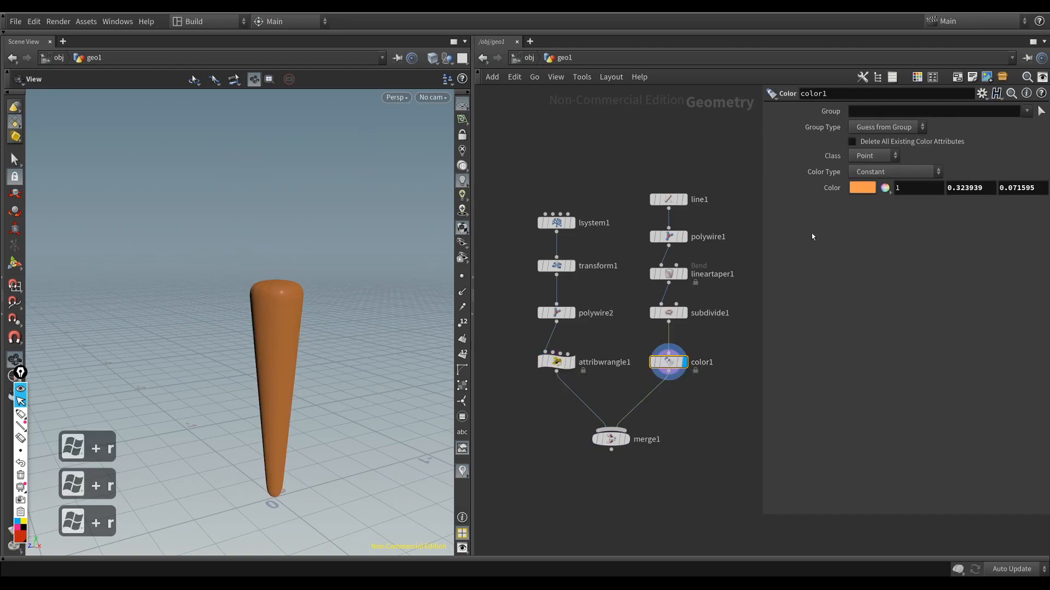
pyautogui.click(563, 363)
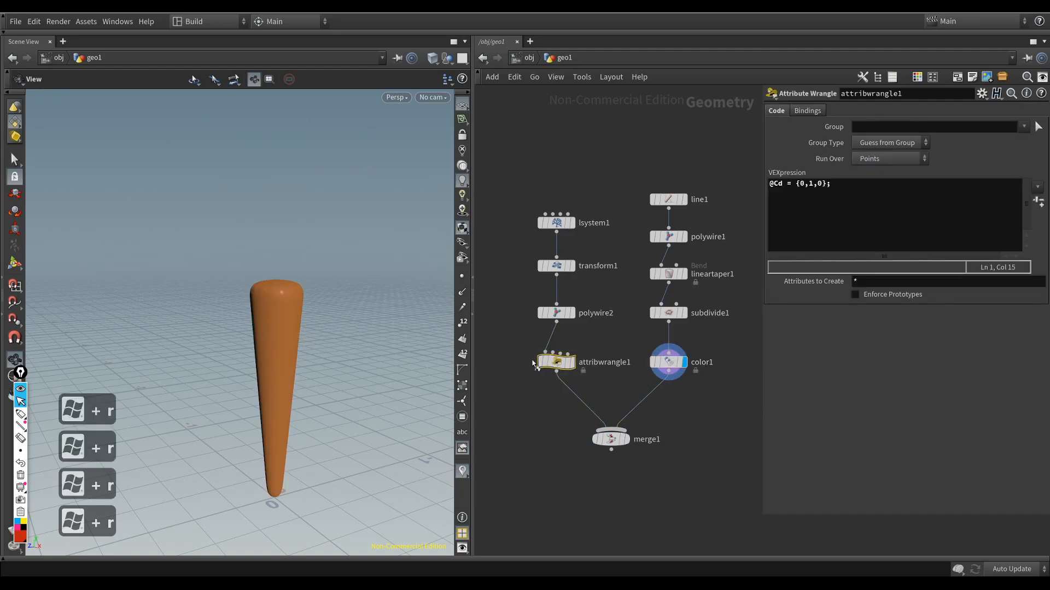
pyautogui.press('r')
pyautogui.click(611, 439)
pyautogui.press('r')
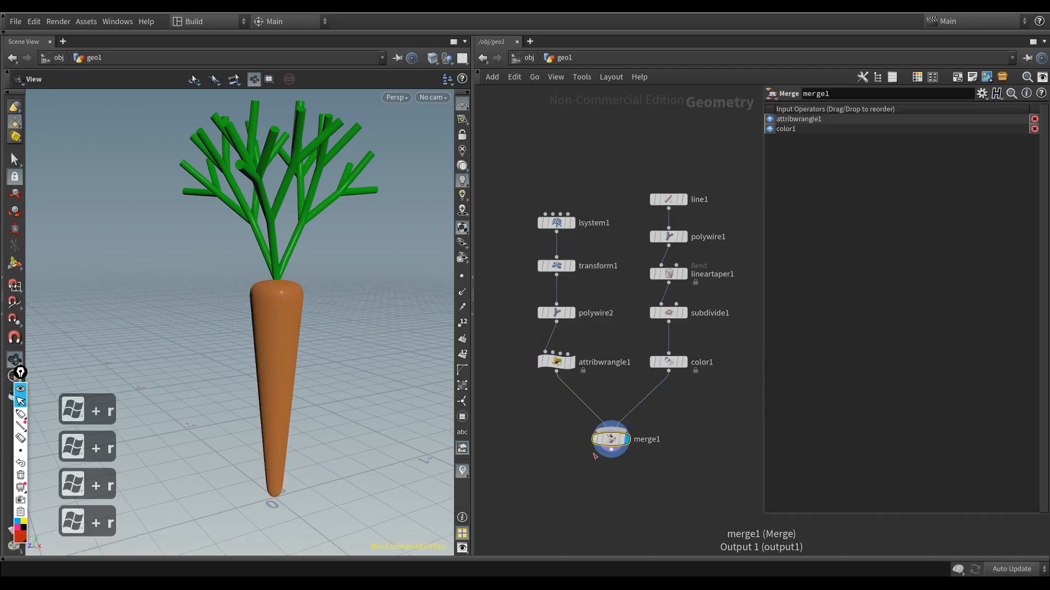
pyautogui.moveTo(289, 327); pyautogui.dragTo(277, 345)
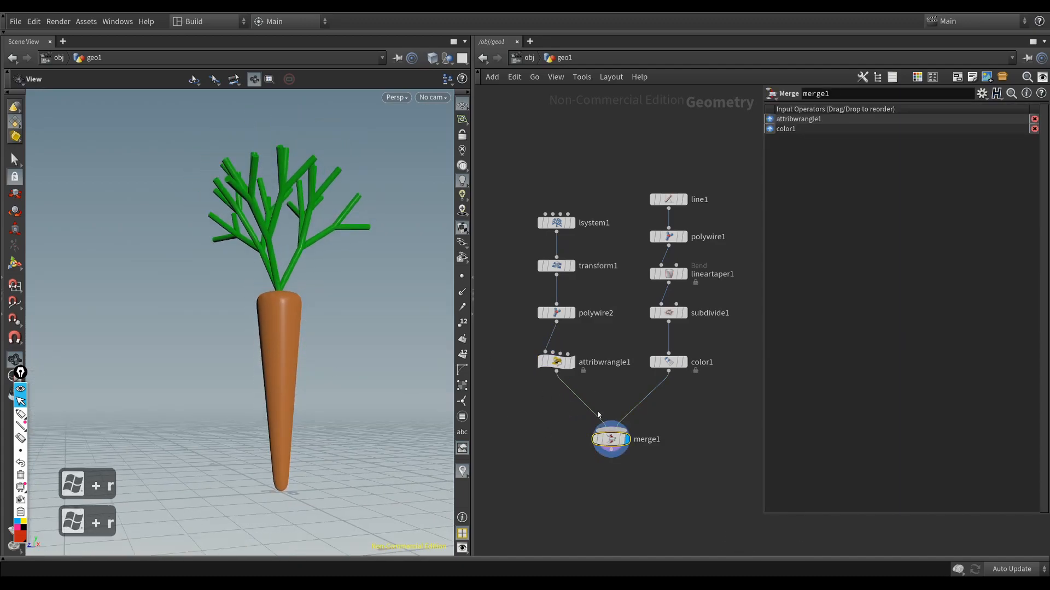
pyautogui.click(566, 362)
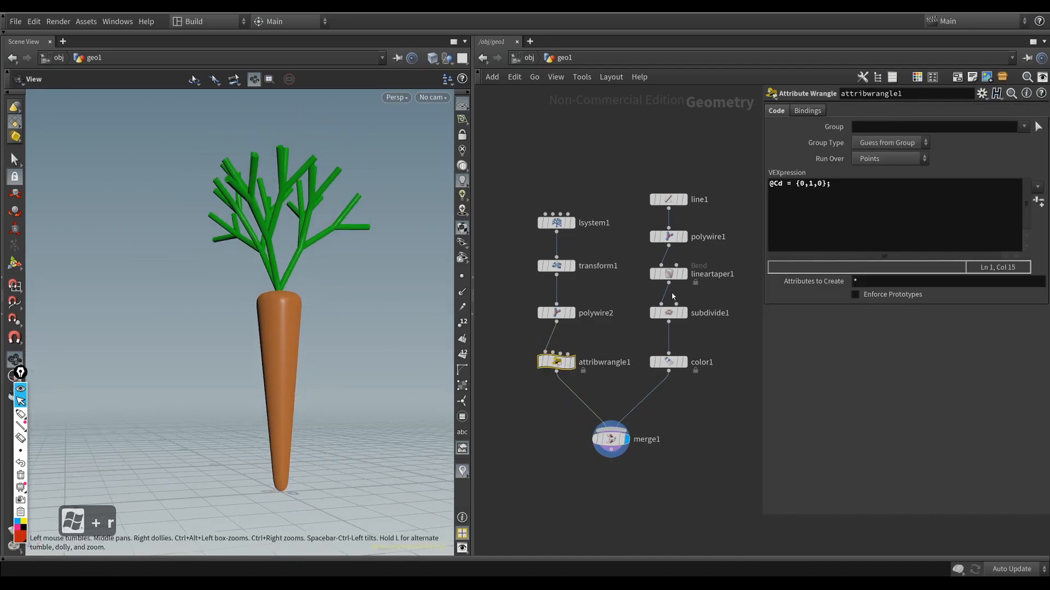
pyautogui.click(804, 183)
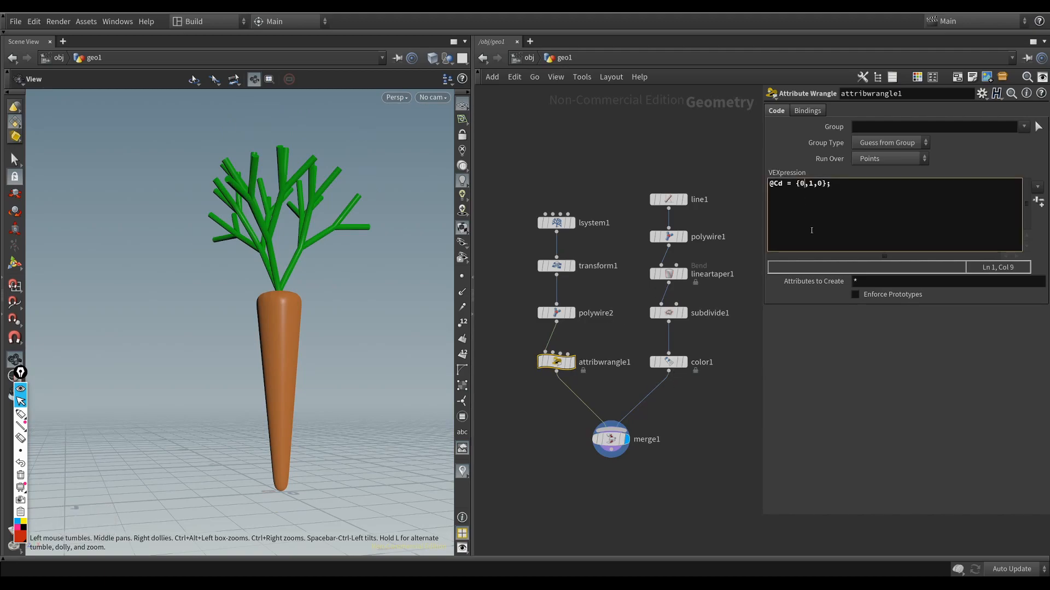
pyautogui.write('.2')
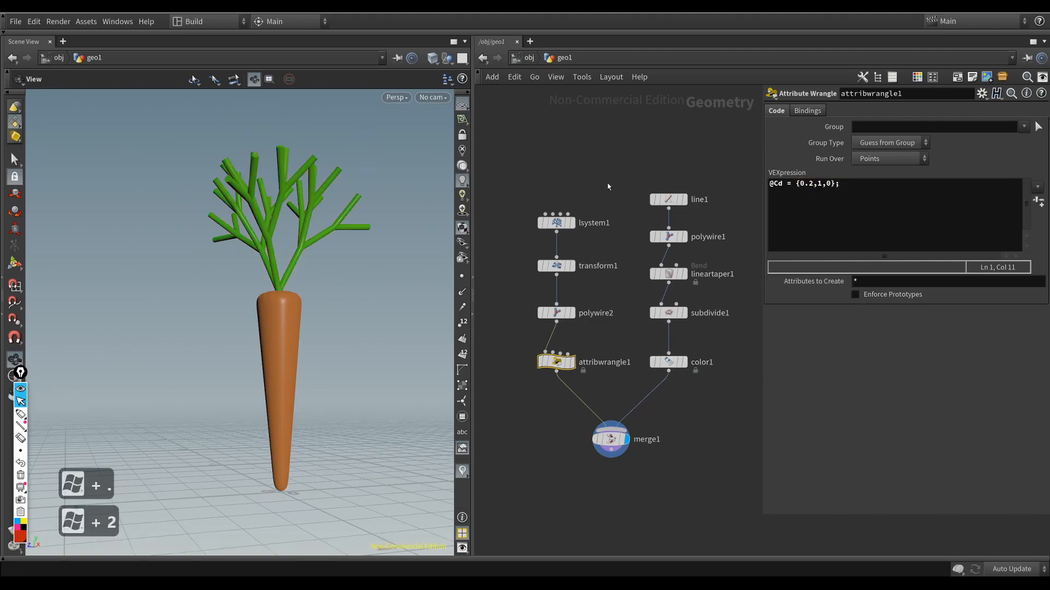
# Step: Inspect the merged carrot from several angles, switching the wireframe-over-shaded display on and back off
pyautogui.moveTo(311, 309)
pyautogui.mouseDown()
pyautogui.moveTo(266, 228)
pyautogui.moveTo(247, 235)
pyautogui.moveTo(297, 227)
pyautogui.moveTo(276, 223)
pyautogui.moveTo(272, 387)
pyautogui.mouseUp()
pyautogui.hotkey('shift', 'w')
pyautogui.moveTo(246, 325)
pyautogui.mouseDown(button='right')
pyautogui.moveTo(328, 332)
pyautogui.moveTo(318, 358)
pyautogui.moveTo(283, 362)
pyautogui.mouseUp(button='right')
pyautogui.hotkey('shift', 'w')
pyautogui.moveTo(283, 362); pyautogui.dragTo(281, 319)
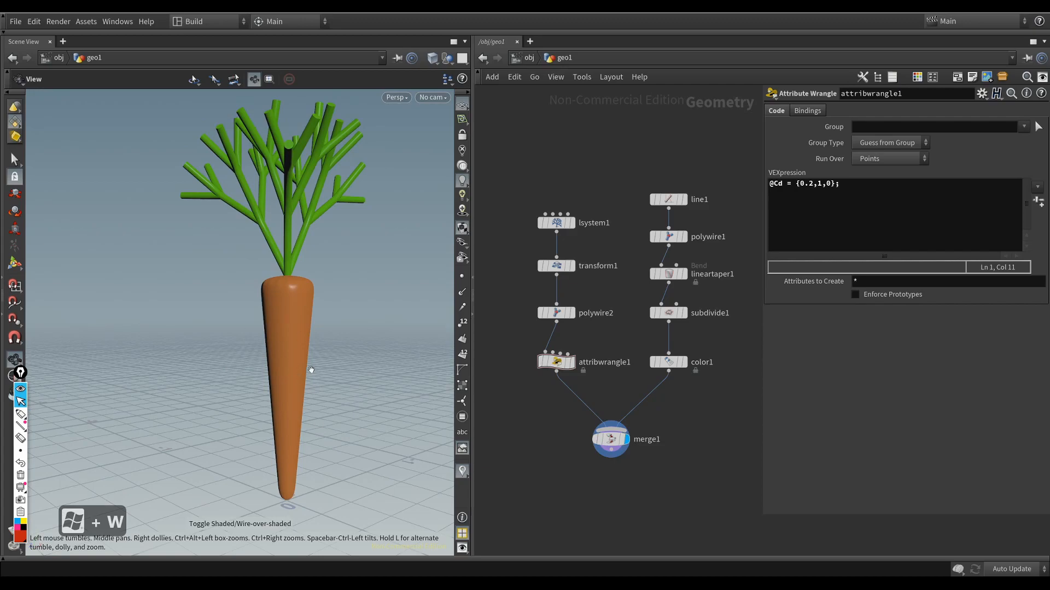
pyautogui.moveTo(307, 362); pyautogui.dragTo(303, 300)
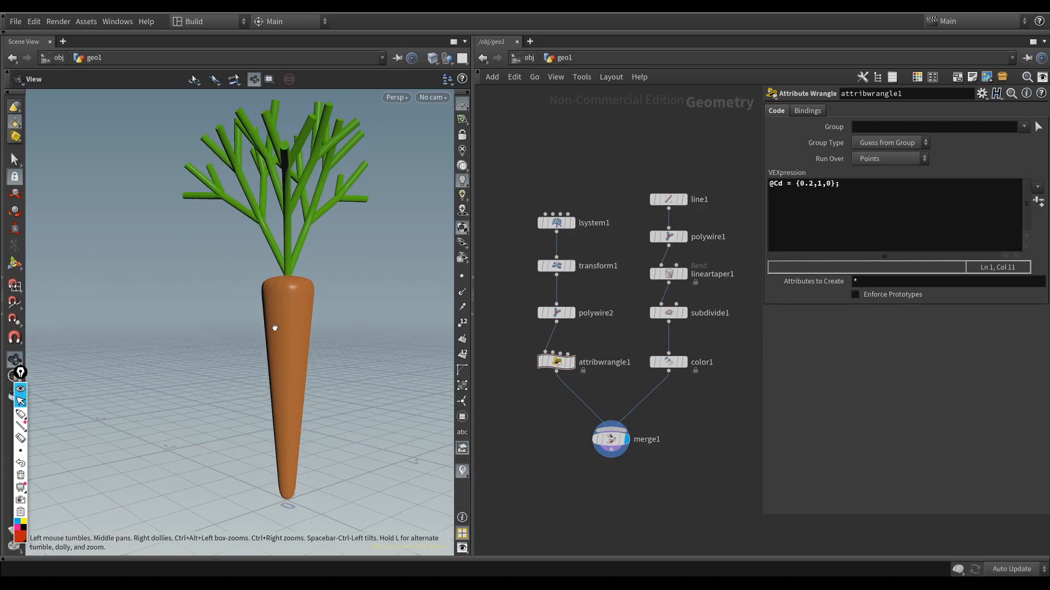
# Step: Sketch wavy annotation lines down both sides of the carrot root to suggest ridges, and erase them
pyautogui.click(20, 413)
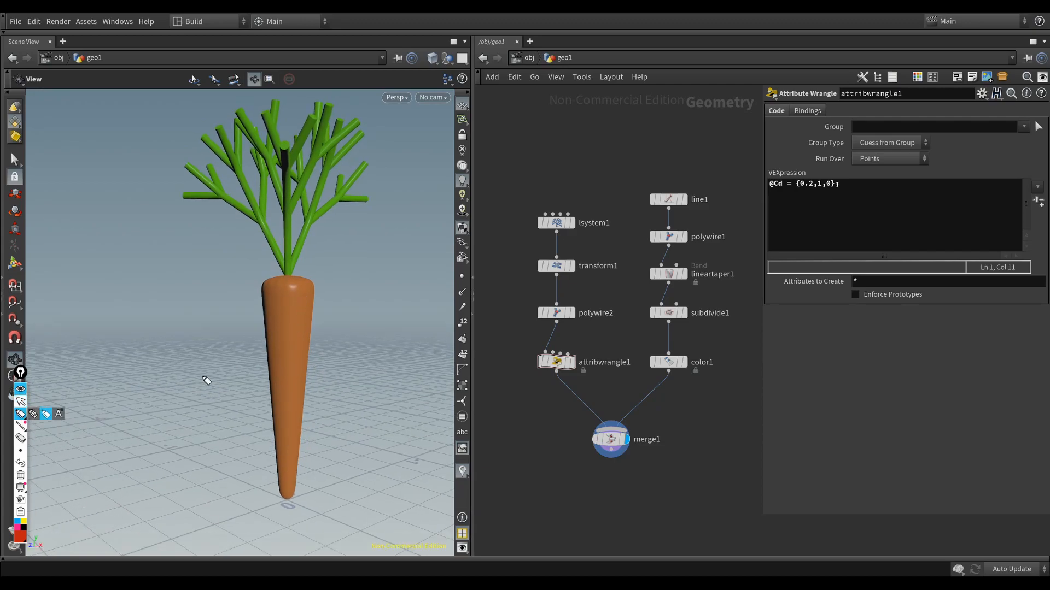
pyautogui.moveTo(317, 284); pyautogui.dragTo(299, 477)
pyautogui.moveTo(270, 285); pyautogui.dragTo(285, 480)
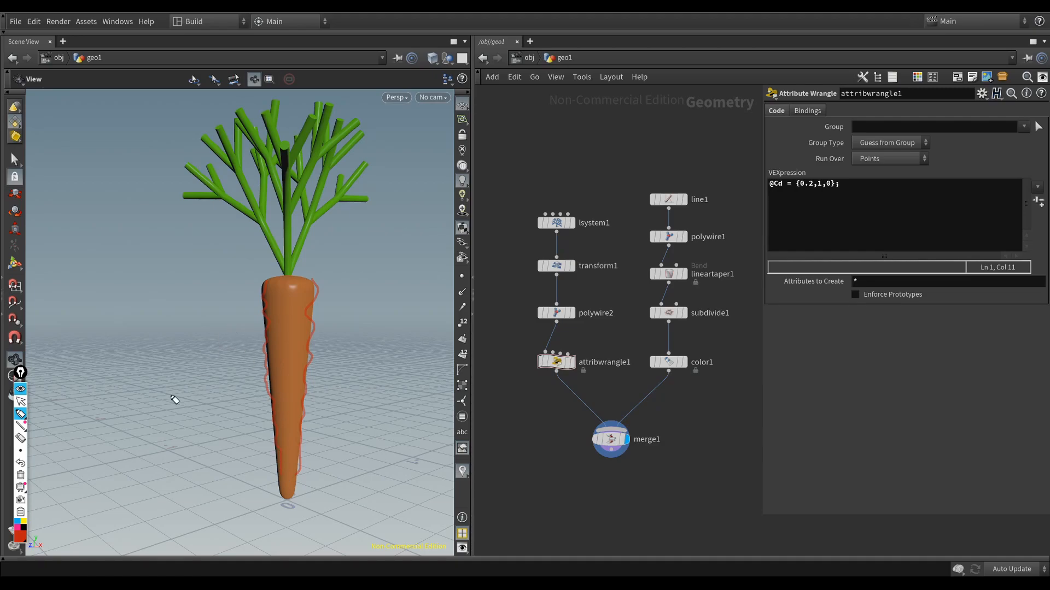
pyautogui.click(22, 440)
pyautogui.moveTo(257, 391); pyautogui.dragTo(306, 378)
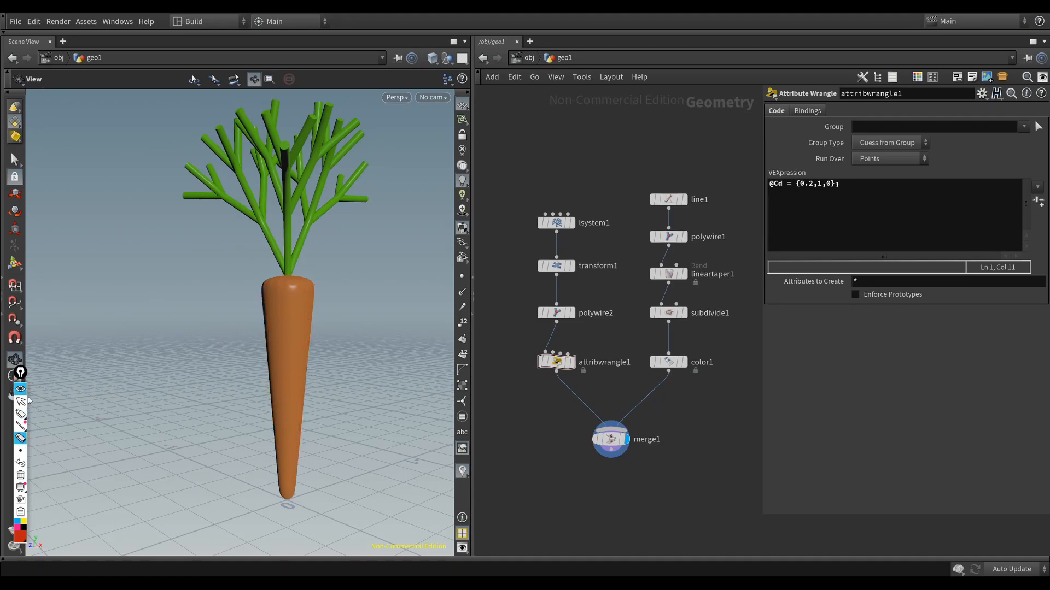
pyautogui.click(20, 402)
pyautogui.moveTo(305, 339); pyautogui.dragTo(336, 340)
# Step: Move the merge1 node down beneath attribwrangle1 to make room in the network
pyautogui.moveTo(622, 444)
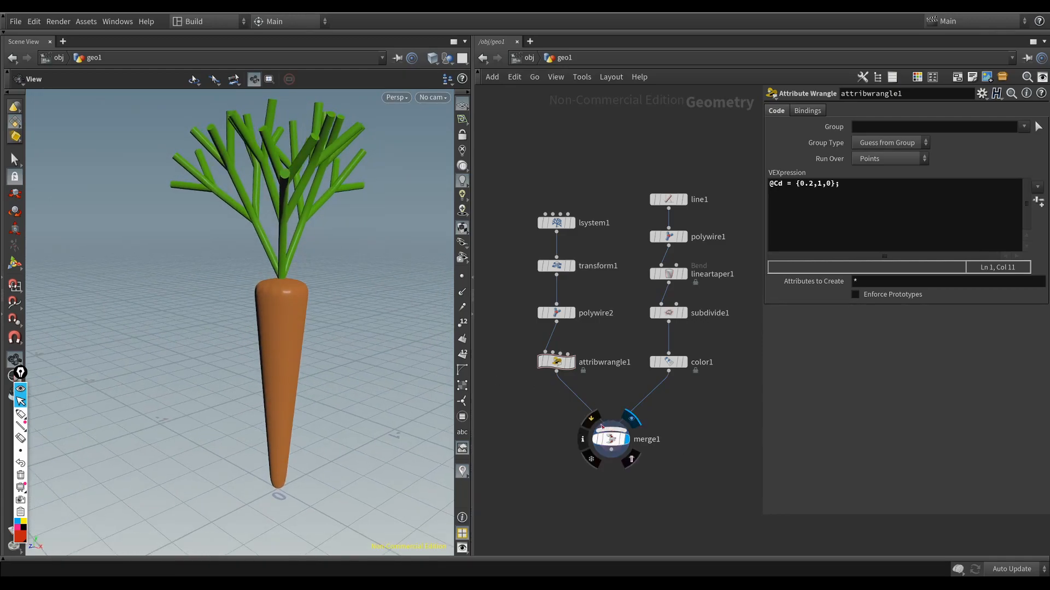
pyautogui.moveTo(622, 444); pyautogui.dragTo(558, 475)
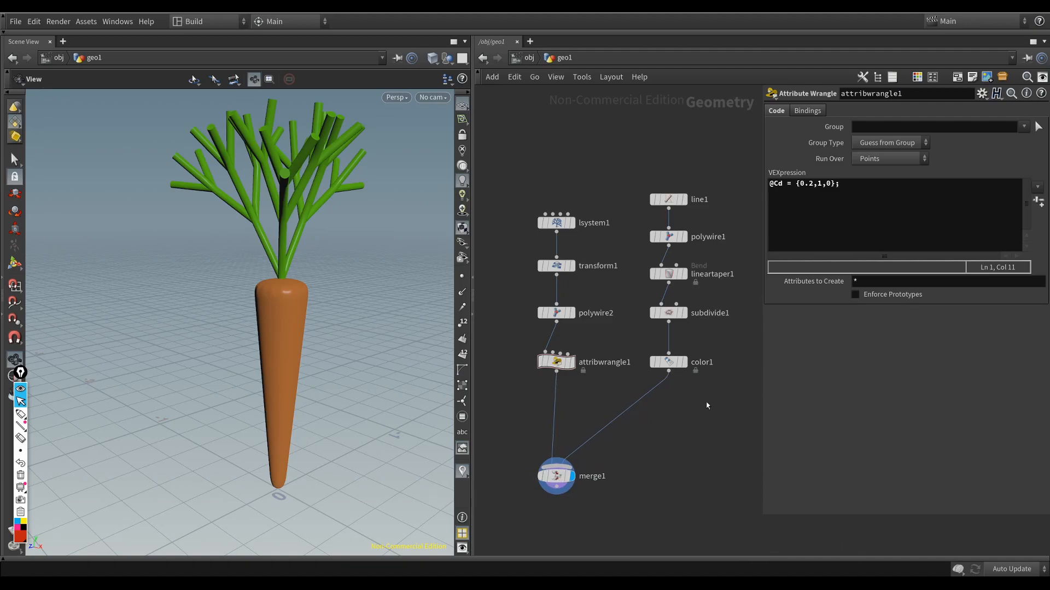
pyautogui.scroll(-1, 662, 417)
pyautogui.moveTo(629, 382); pyautogui.dragTo(566, 390, button='middle')
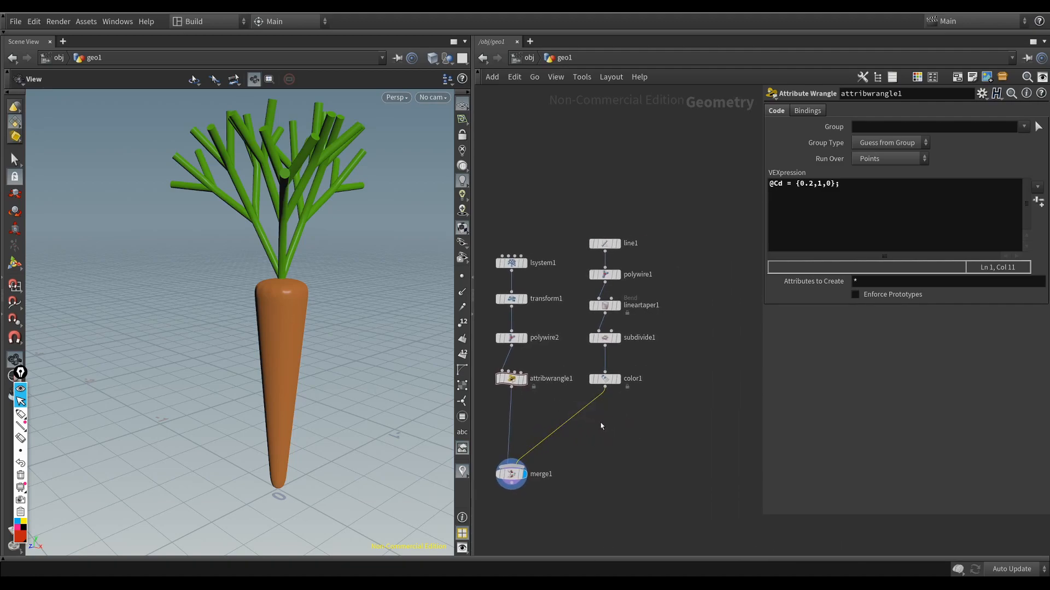
pyautogui.moveTo(288, 340); pyautogui.dragTo(279, 329)
pyautogui.moveTo(279, 329); pyautogui.dragTo(293, 321, button='right')
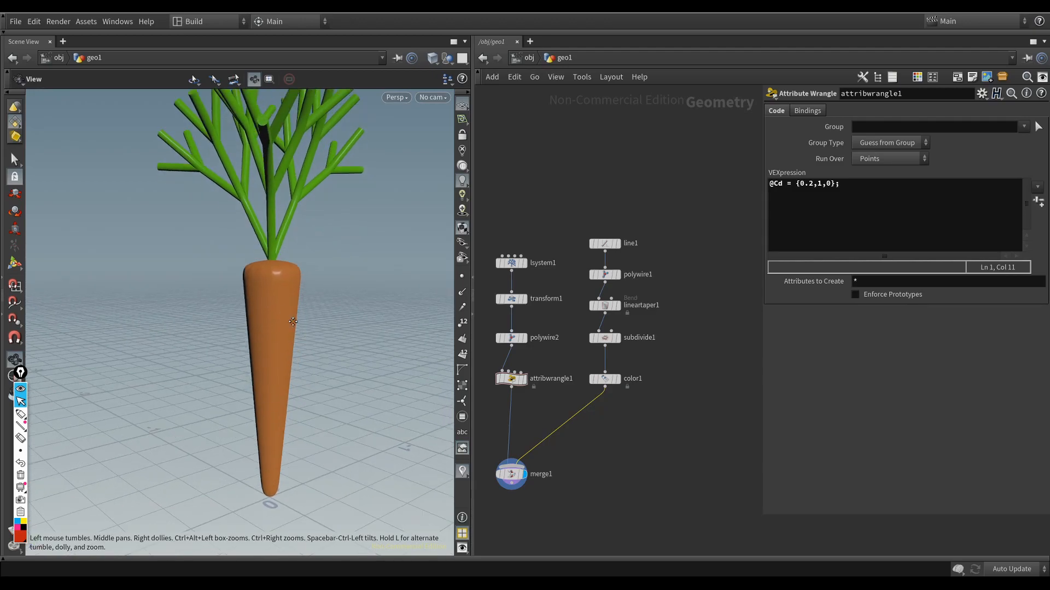
# Step: Add a Labs Color Gradient (Beta) node, connect it to color1's output and display it
pyautogui.click(641, 432)
pyautogui.press('Tab')
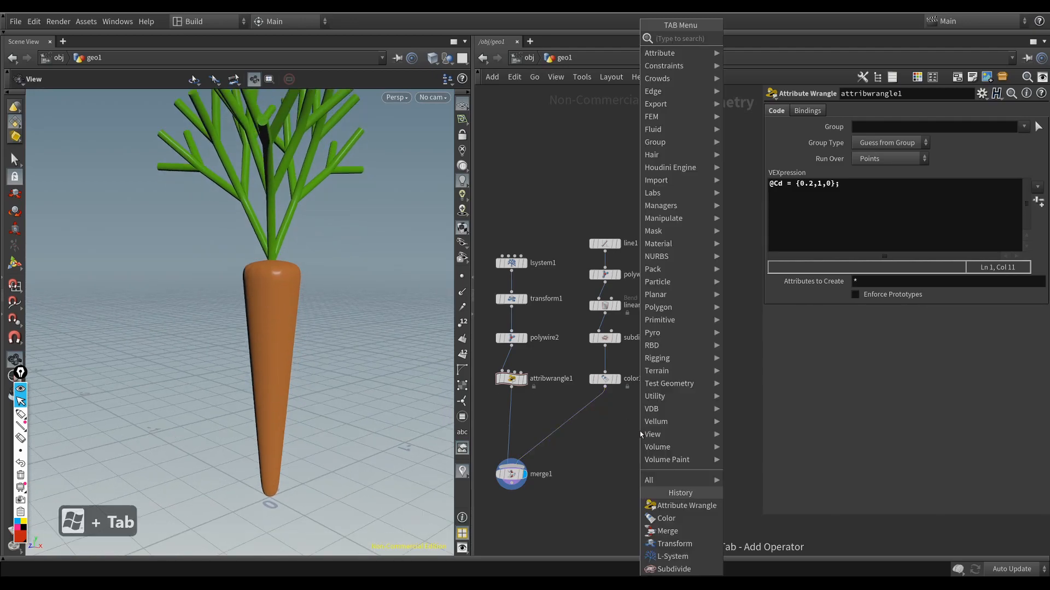
pyautogui.write('gra')
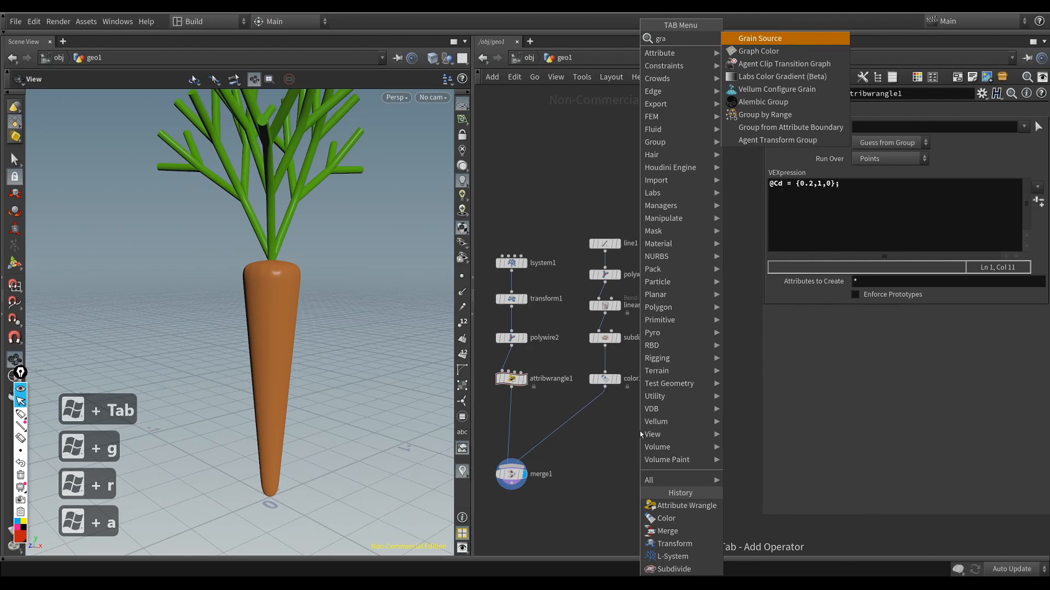
pyautogui.press('Down')
pyautogui.press('Down')
pyautogui.press('Down')
pyautogui.press('Return')
pyautogui.press('Return')
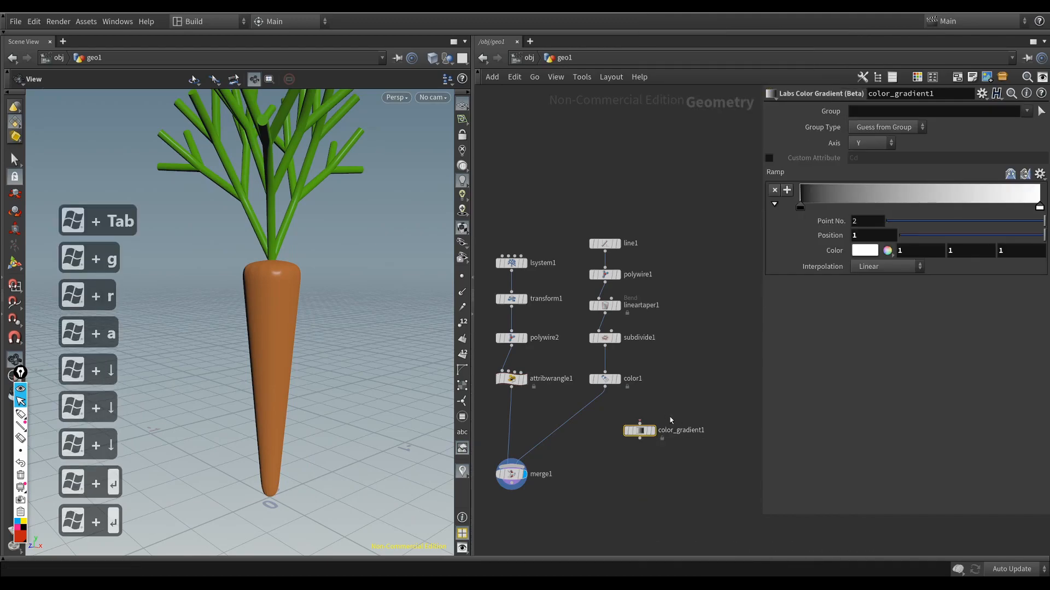
pyautogui.press('r')
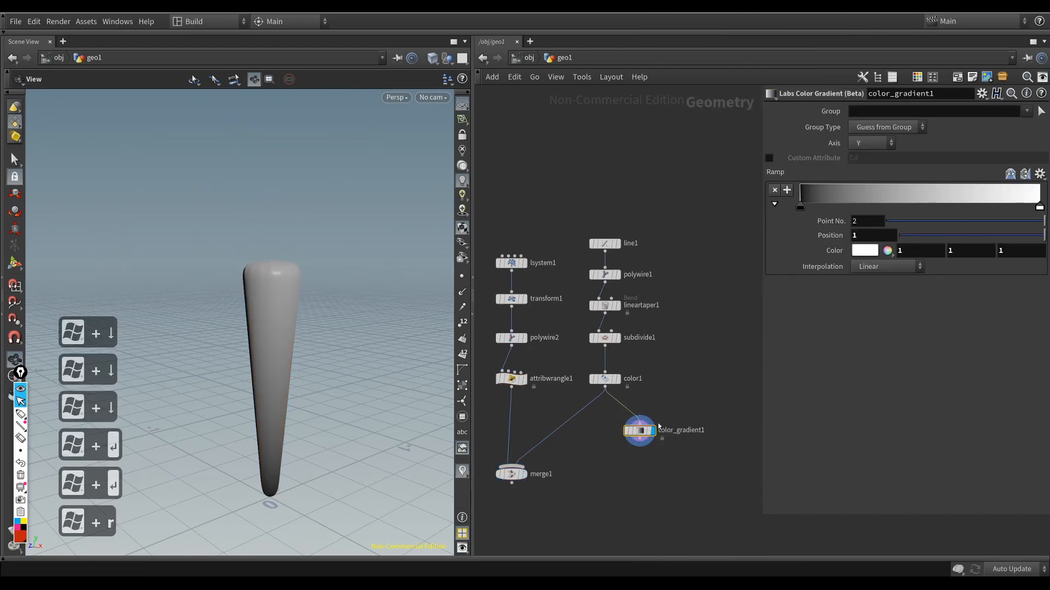
# Step: Place the color gradient node beside color1, fed directly by subdivide1 instead
pyautogui.moveTo(645, 432); pyautogui.dragTo(688, 381)
pyautogui.moveTo(679, 419); pyautogui.dragTo(630, 418, button='middle')
pyautogui.moveTo(290, 394); pyautogui.dragTo(287, 410)
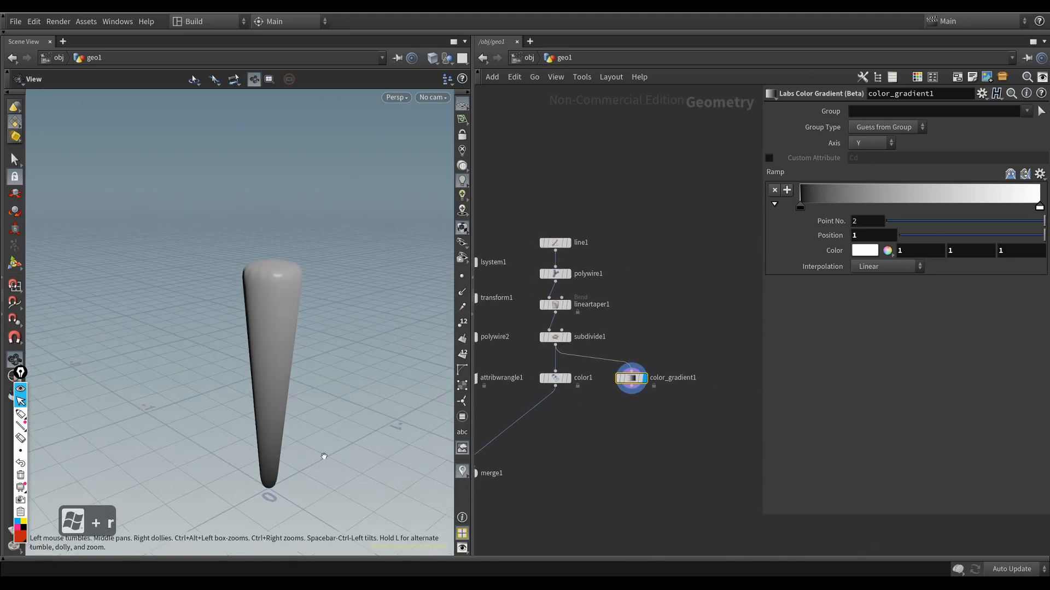
pyautogui.moveTo(321, 457); pyautogui.dragTo(284, 473)
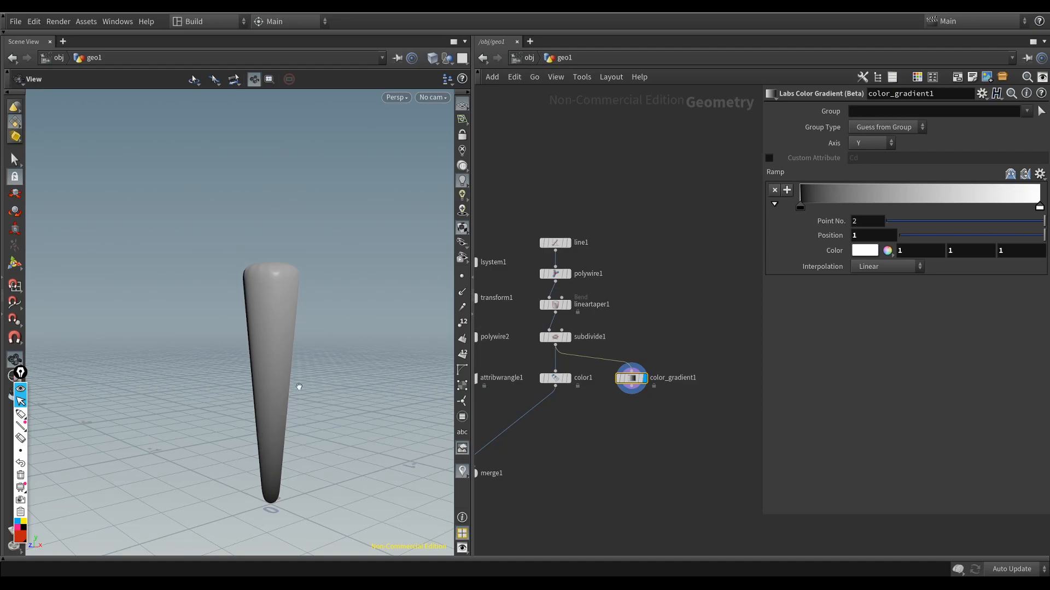
# Step: Add a grey stop to the gradient ramp and place black stops around it, including at about 0.06 and 0.59
pyautogui.click(896, 198)
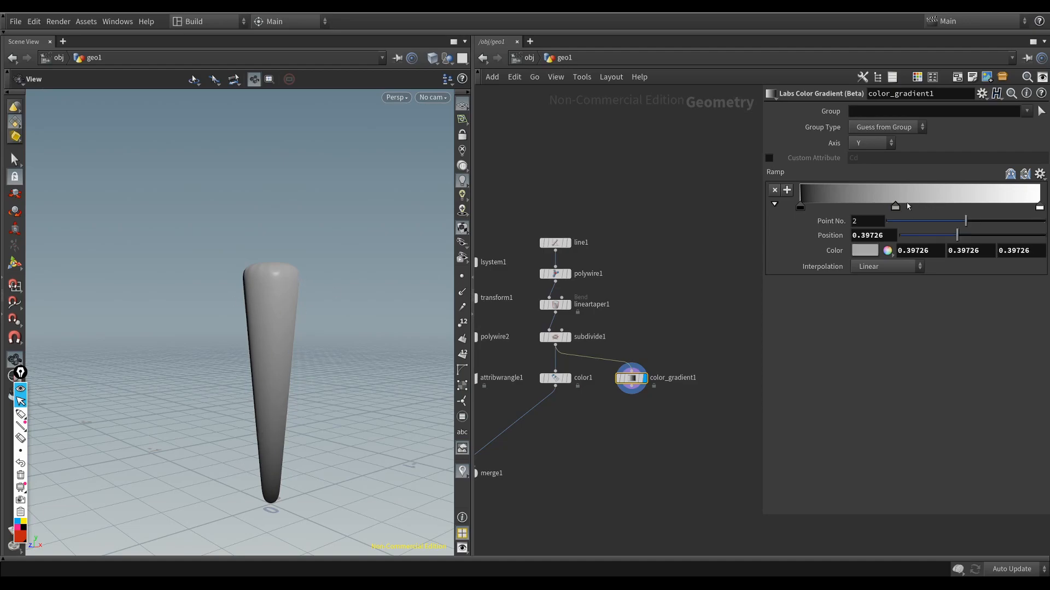
pyautogui.moveTo(800, 208)
pyautogui.mouseDown()
pyautogui.moveTo(930, 206)
pyautogui.moveTo(842, 206)
pyautogui.mouseUp()
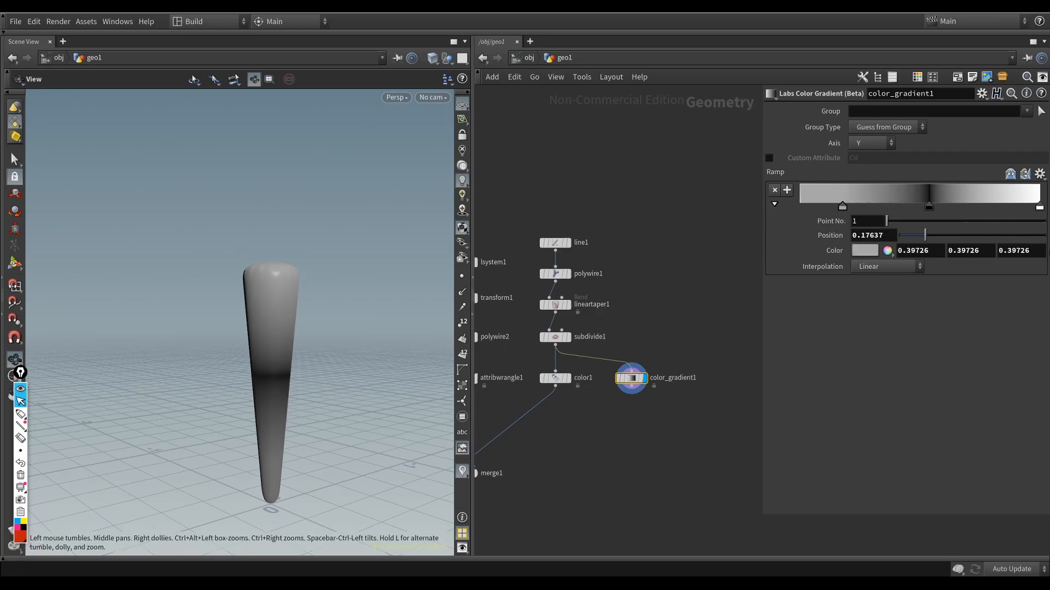
pyautogui.moveTo(929, 206); pyautogui.dragTo(814, 207)
pyautogui.moveTo(842, 208); pyautogui.dragTo(905, 208)
pyautogui.moveTo(800, 207); pyautogui.dragTo(940, 208)
pyautogui.click(809, 204)
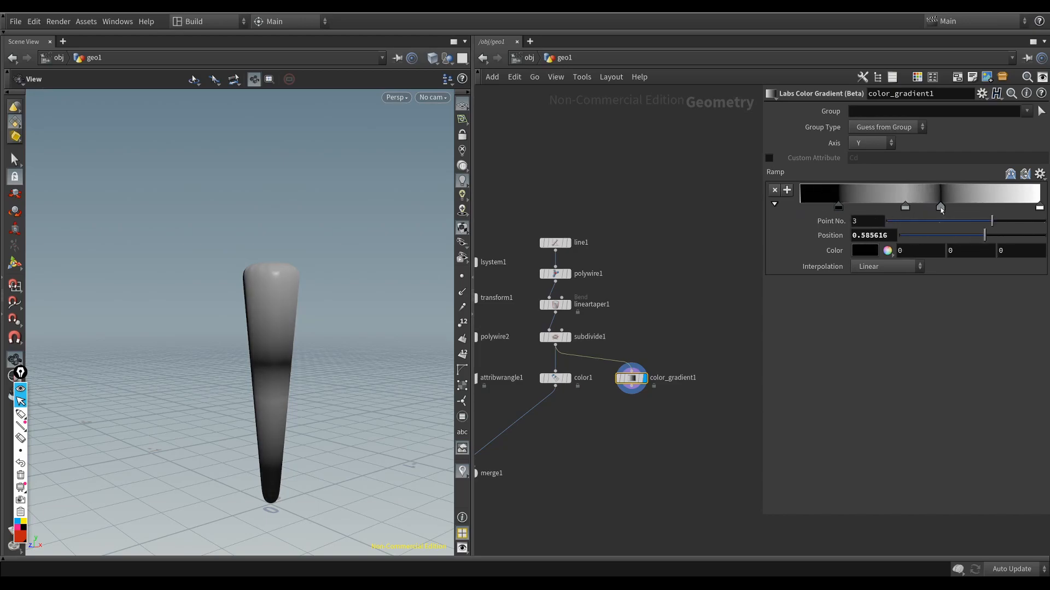
pyautogui.click(810, 204)
pyautogui.moveTo(811, 208); pyautogui.dragTo(988, 209)
pyautogui.click(810, 204)
pyautogui.moveTo(811, 208); pyautogui.dragTo(876, 213)
pyautogui.click(814, 202)
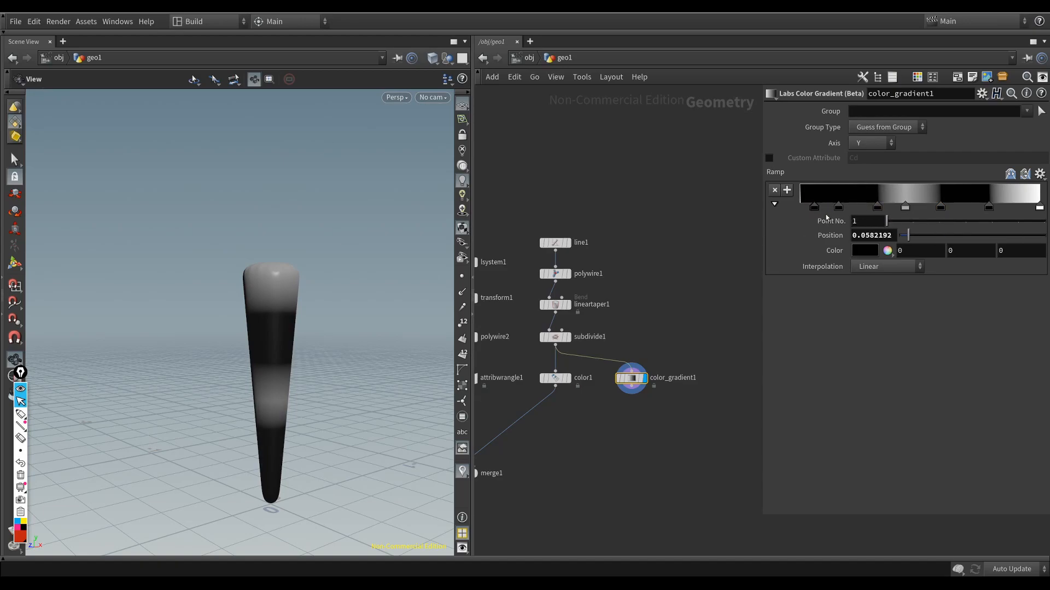
# Step: Reposition the ramp's black and grey stops and spread additional ones across its lower and middle range
pyautogui.moveTo(816, 208)
pyautogui.mouseDown()
pyautogui.moveTo(860, 209)
pyautogui.moveTo(813, 210)
pyautogui.moveTo(822, 209)
pyautogui.mouseUp()
pyautogui.moveTo(877, 209); pyautogui.dragTo(892, 208)
pyautogui.moveTo(859, 209); pyautogui.dragTo(871, 209)
pyautogui.moveTo(988, 208)
pyautogui.mouseDown()
pyautogui.moveTo(1002, 209)
pyautogui.moveTo(990, 208)
pyautogui.mouseUp()
pyautogui.click(1021, 202)
pyautogui.moveTo(941, 208); pyautogui.dragTo(928, 208)
pyautogui.moveTo(812, 202); pyautogui.dragTo(911, 208)
pyautogui.moveTo(812, 202); pyautogui.dragTo(855, 208)
pyautogui.moveTo(812, 202); pyautogui.dragTo(884, 208)
# Step: Fill the rest of the ramp with alternating grey and black stops, including a black one at about 0.85
pyautogui.moveTo(1002, 208); pyautogui.dragTo(1024, 208)
pyautogui.click(1009, 202)
pyautogui.moveTo(1006, 208); pyautogui.dragTo(812, 206)
pyautogui.click(800, 201)
pyautogui.click(996, 203)
pyautogui.moveTo(996, 207); pyautogui.dragTo(940, 208)
pyautogui.click(993, 201)
pyautogui.click(864, 251)
pyautogui.moveTo(992, 209); pyautogui.dragTo(986, 208)
pyautogui.moveTo(977, 208); pyautogui.dragTo(971, 208)
pyautogui.click(964, 202)
pyautogui.moveTo(965, 209); pyautogui.dragTo(1003, 208)
pyautogui.click(1015, 202)
# Step: Examine the dark and light bands around the root from several angles
pyautogui.click(622, 407)
pyautogui.moveTo(622, 406); pyautogui.dragTo(644, 407, button='middle')
pyautogui.moveTo(276, 371); pyautogui.dragTo(235, 375)
pyautogui.moveTo(295, 401); pyautogui.dragTo(287, 383)
pyautogui.moveTo(288, 340); pyautogui.dragTo(291, 346)
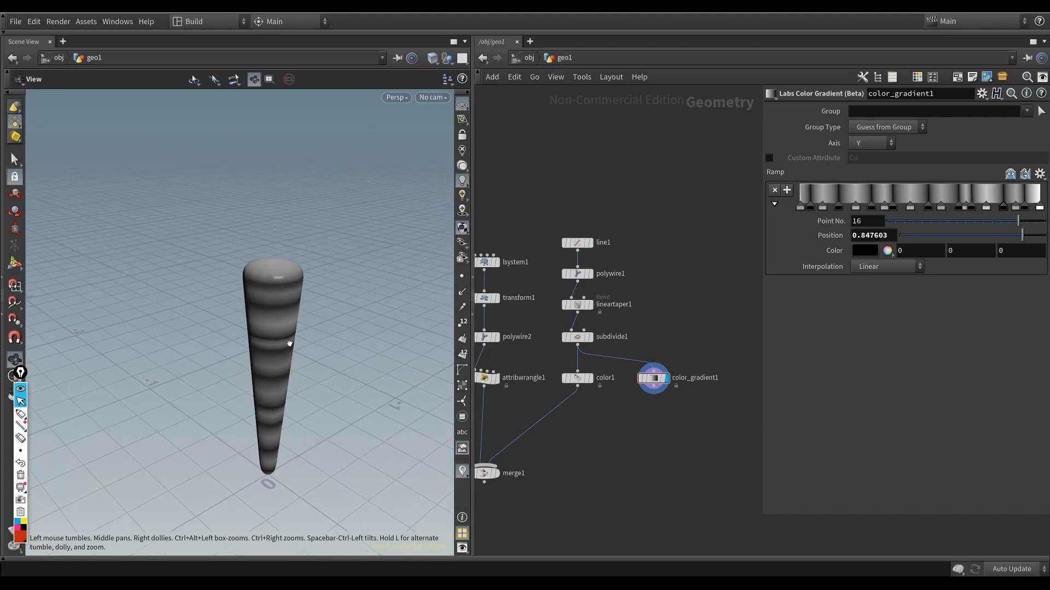
pyautogui.moveTo(224, 321); pyautogui.dragTo(339, 327, button='right')
pyautogui.click(462, 276)
pyautogui.moveTo(339, 327); pyautogui.dragTo(301, 327, button='middle')
pyautogui.click(462, 276)
pyautogui.moveTo(350, 332); pyautogui.dragTo(328, 380)
pyautogui.moveTo(236, 376); pyautogui.dragTo(306, 378, button='right')
pyautogui.moveTo(306, 377); pyautogui.dragTo(312, 350)
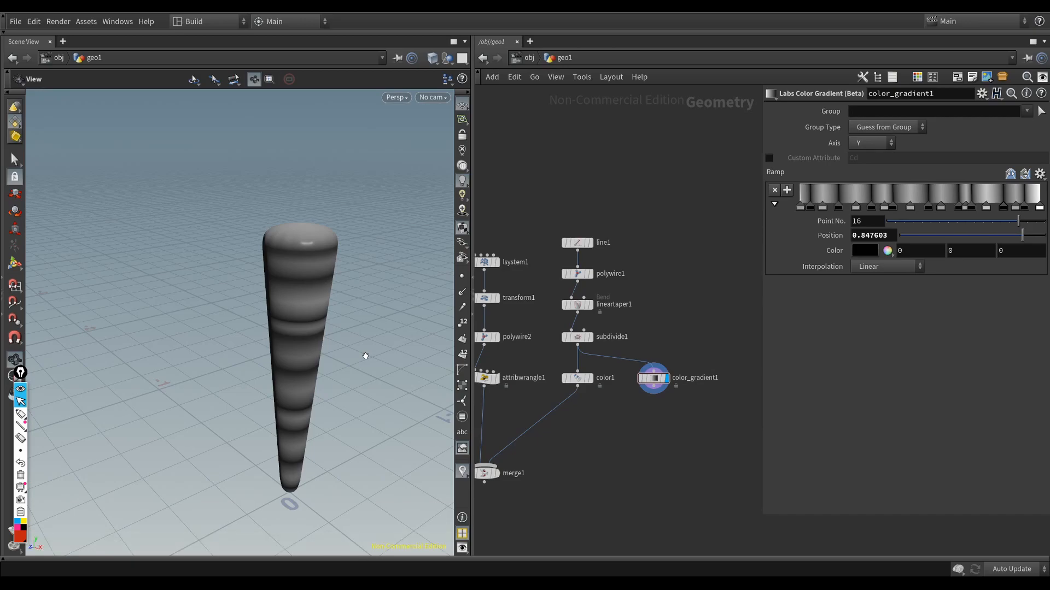
# Step: Add an Attribute Wrangle node below color_gradient1 and connect it to that node's output
pyautogui.moveTo(523, 406); pyautogui.dragTo(538, 409, button='middle')
pyautogui.click(514, 383)
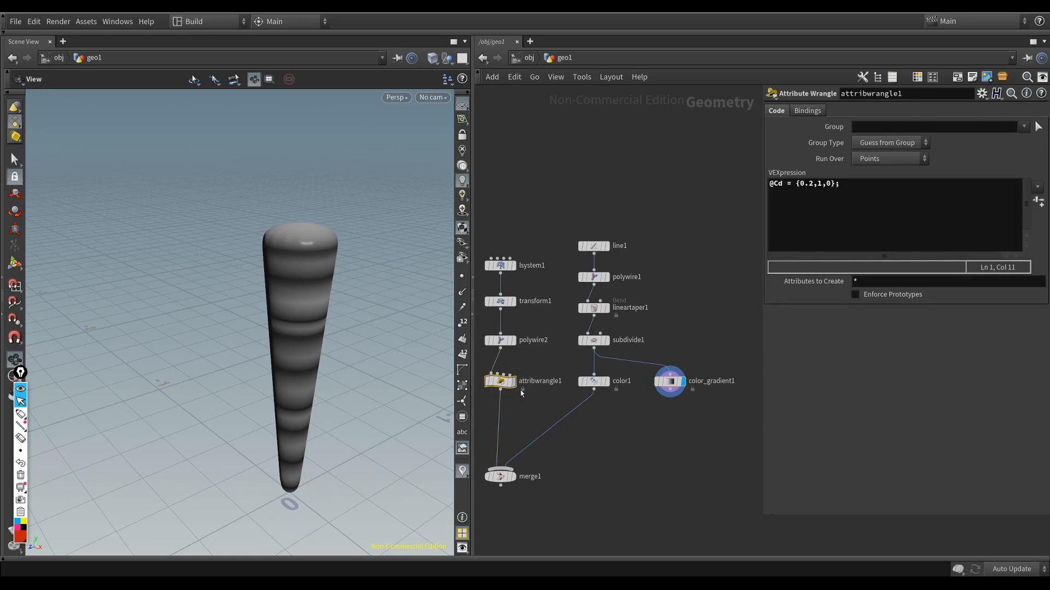
pyautogui.press('Tab')
pyautogui.write('wra')
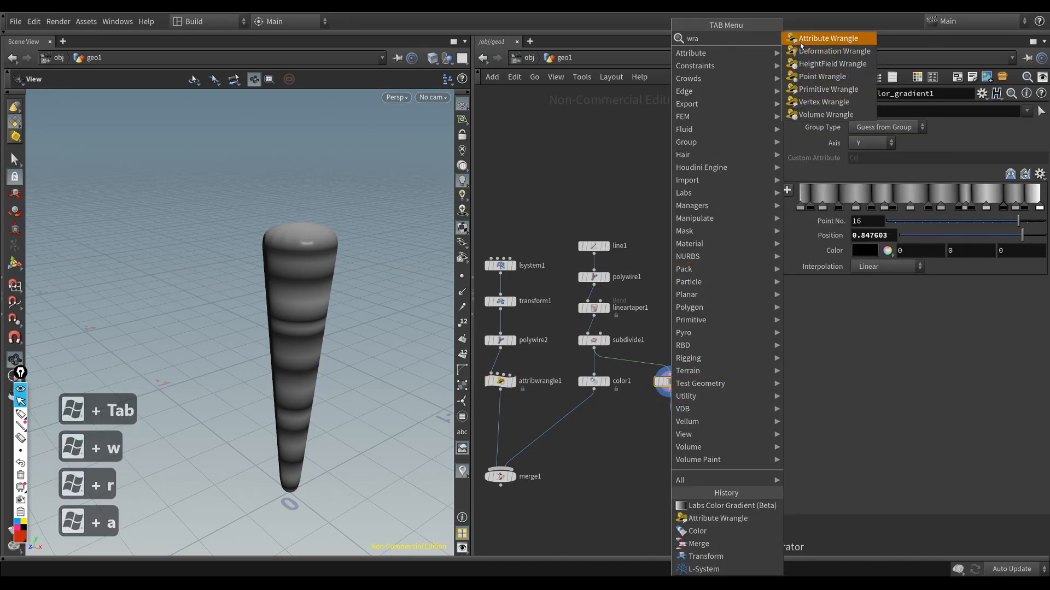
pyautogui.click(801, 39)
pyautogui.click(664, 442)
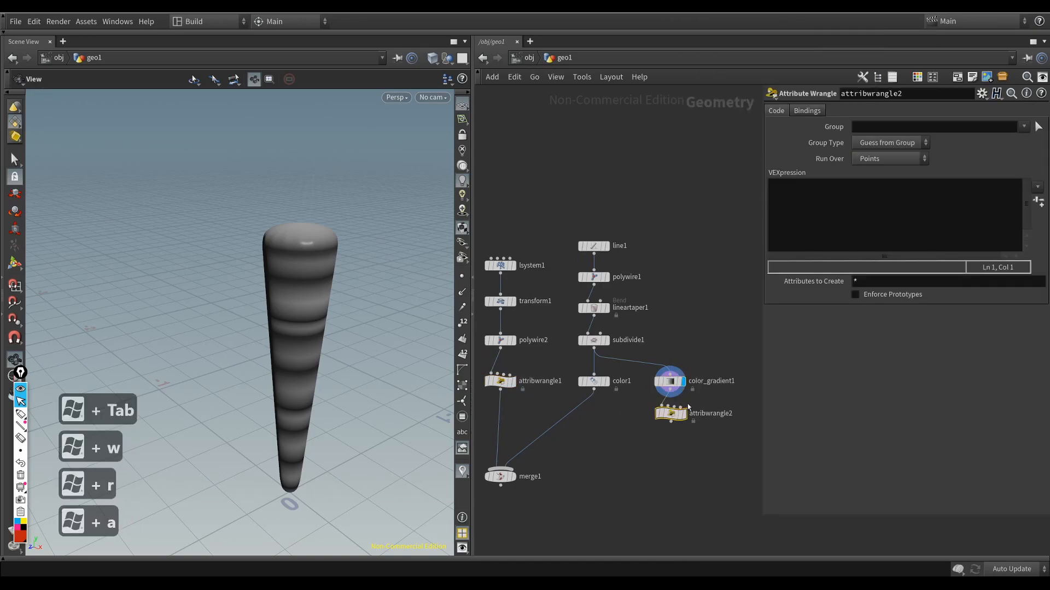
pyautogui.click(827, 212)
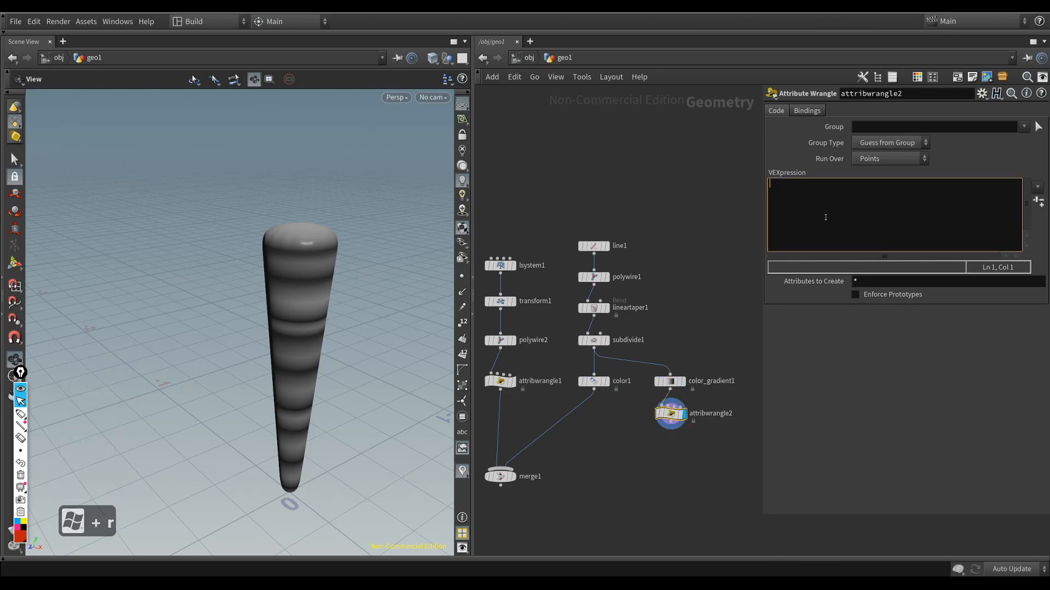
pyautogui.write('@Cd')
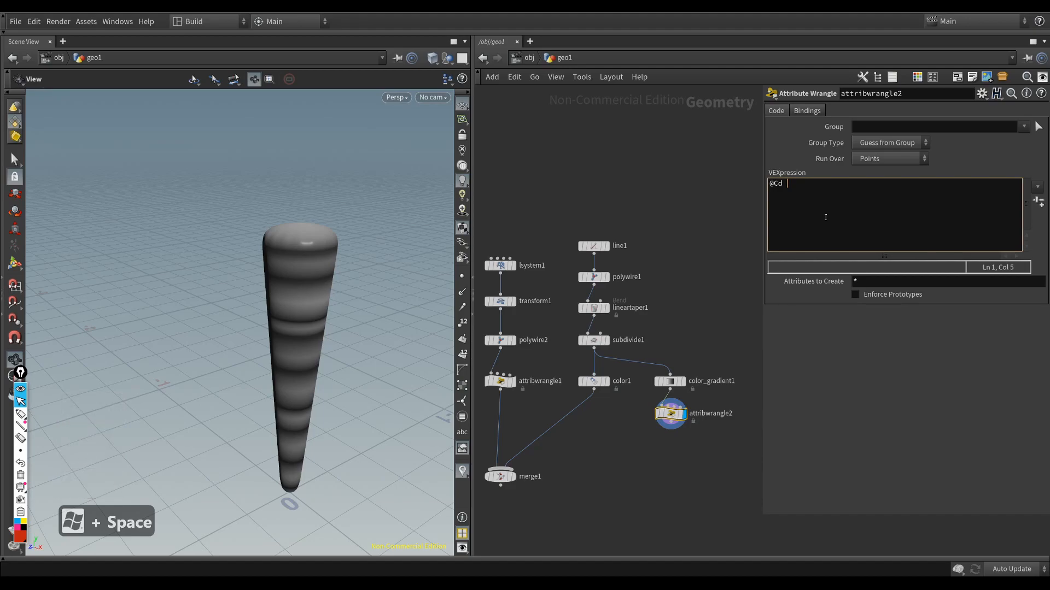
pyautogui.write(' @P')
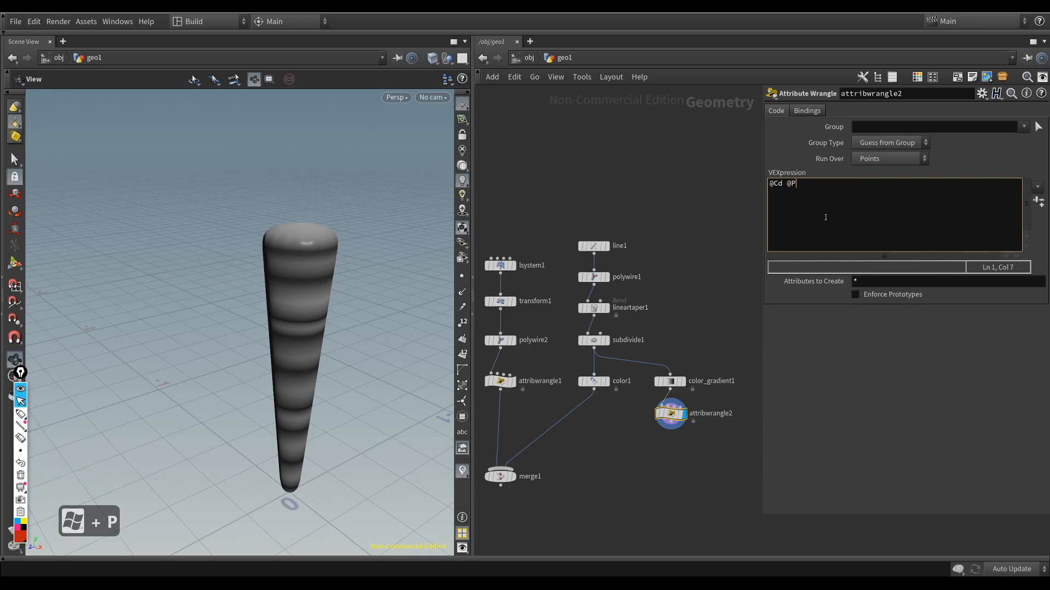
pyautogui.doubleClick(778, 184)
pyautogui.doubleClick(793, 185)
pyautogui.doubleClick(776, 184)
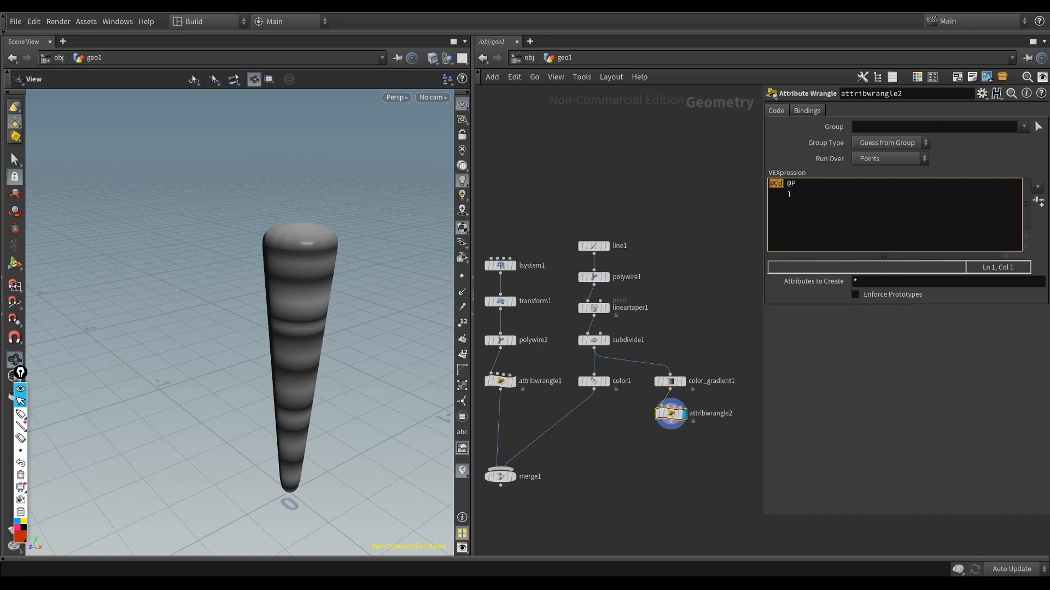
pyautogui.press('ctrl+super+x')
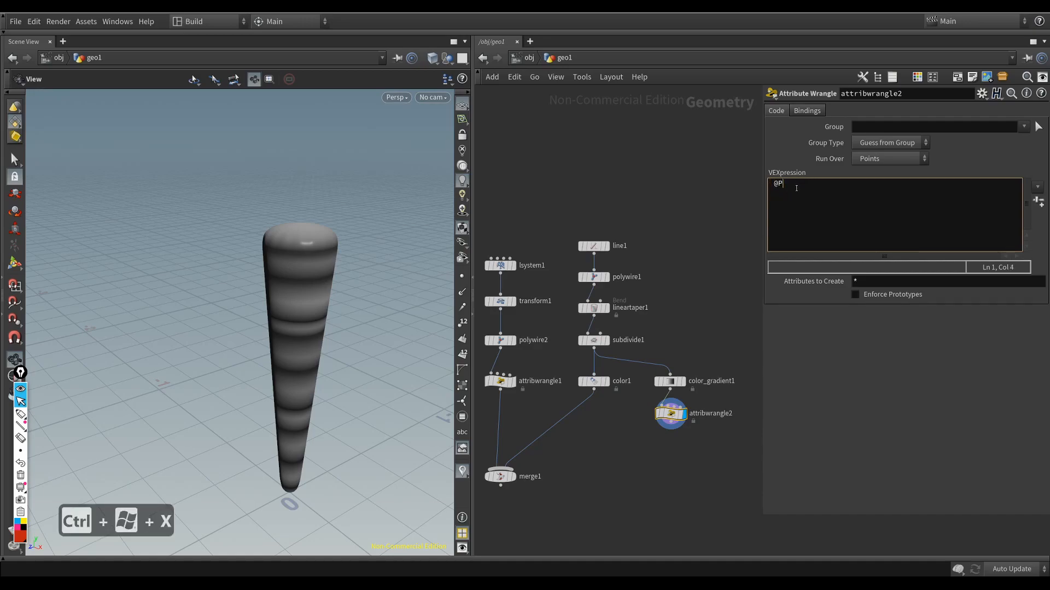
pyautogui.press('super+space')
pyautogui.press('ctrl+super+v')
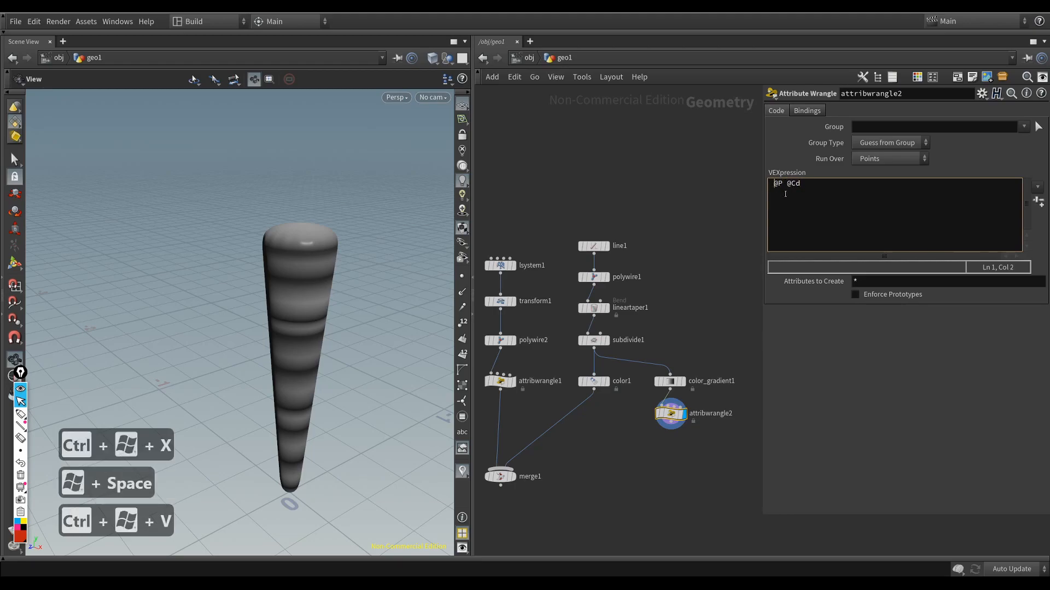
pyautogui.press('super+BackSpace')
pyautogui.doubleClick(793, 185)
pyautogui.click(782, 184)
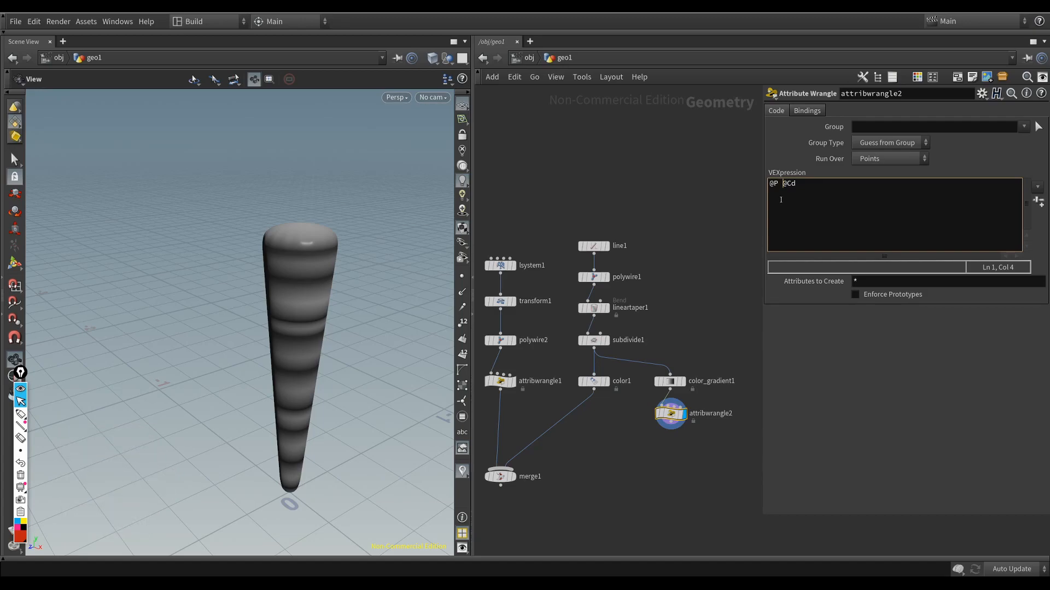
pyautogui.write('= @Cd')
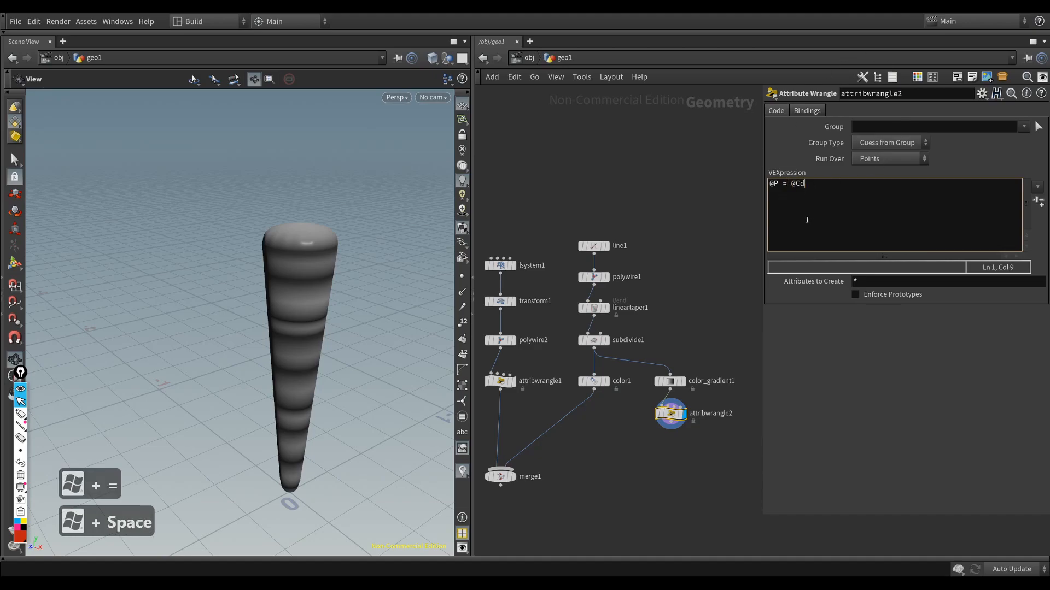
pyautogui.write(';')
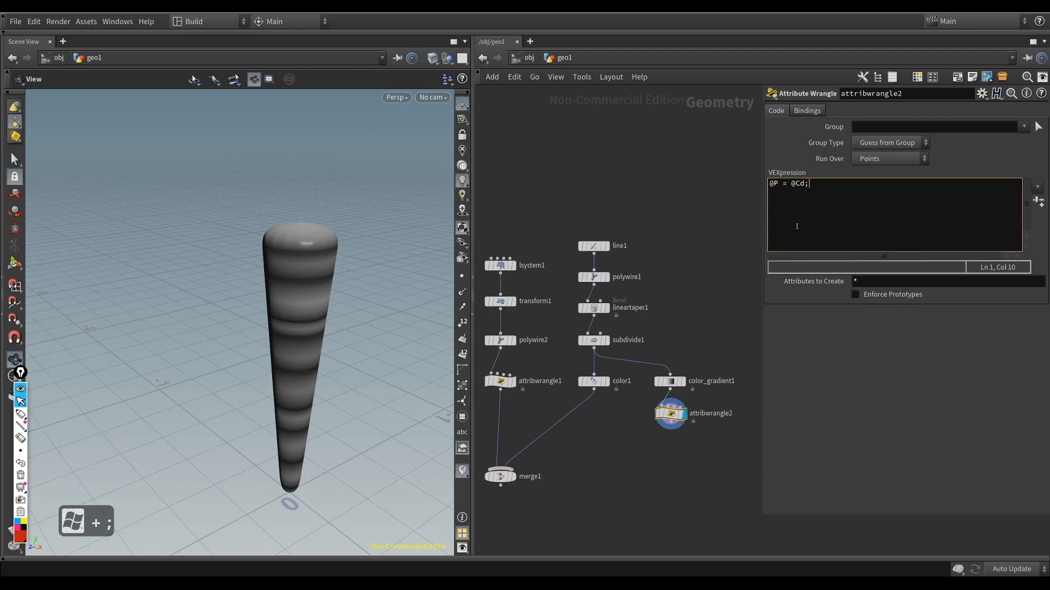
pyautogui.click(679, 310)
# Step: Turn on the point markers and inspect the repositioned points from several angles
pyautogui.moveTo(374, 376); pyautogui.dragTo(384, 331)
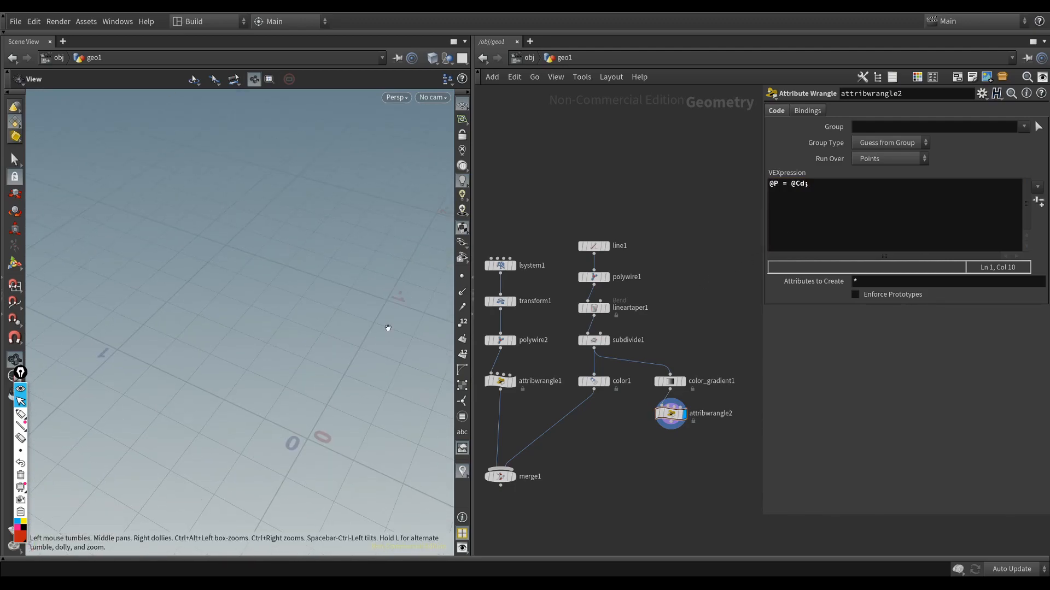
pyautogui.click(461, 278)
pyautogui.moveTo(374, 432); pyautogui.dragTo(323, 512)
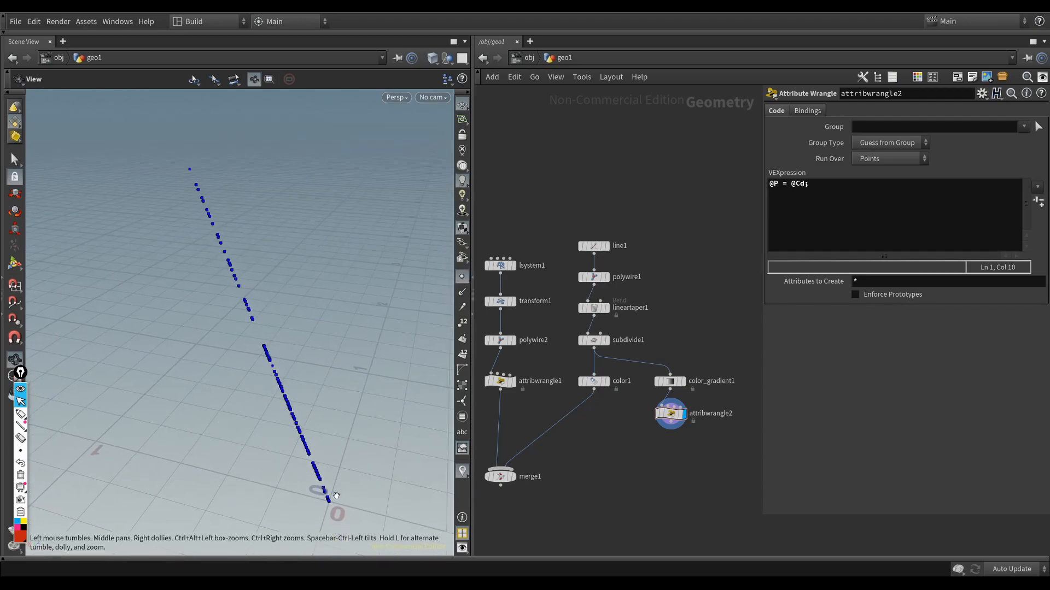
pyautogui.moveTo(325, 498)
pyautogui.mouseDown()
pyautogui.moveTo(346, 499)
pyautogui.moveTo(351, 520)
pyautogui.moveTo(368, 453)
pyautogui.moveTo(348, 492)
pyautogui.moveTo(359, 485)
pyautogui.moveTo(323, 466)
pyautogui.moveTo(293, 476)
pyautogui.moveTo(194, 468)
pyautogui.moveTo(169, 415)
pyautogui.moveTo(306, 459)
pyautogui.moveTo(357, 442)
pyautogui.moveTo(317, 454)
pyautogui.moveTo(301, 473)
pyautogui.moveTo(301, 452)
pyautogui.moveTo(318, 487)
pyautogui.mouseUp()
pyautogui.moveTo(306, 328); pyautogui.dragTo(319, 469)
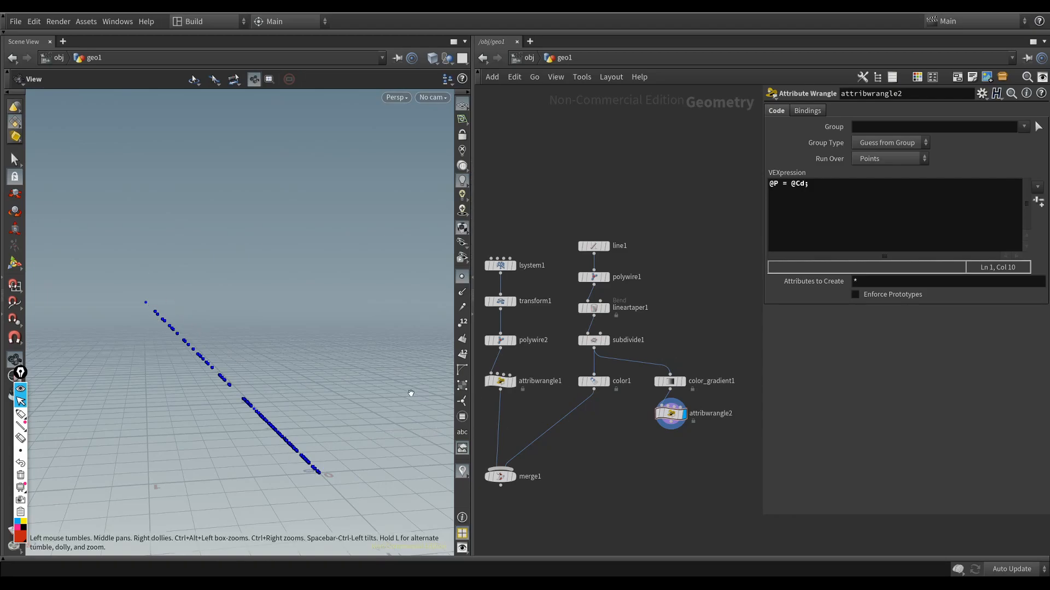
pyautogui.click(792, 183)
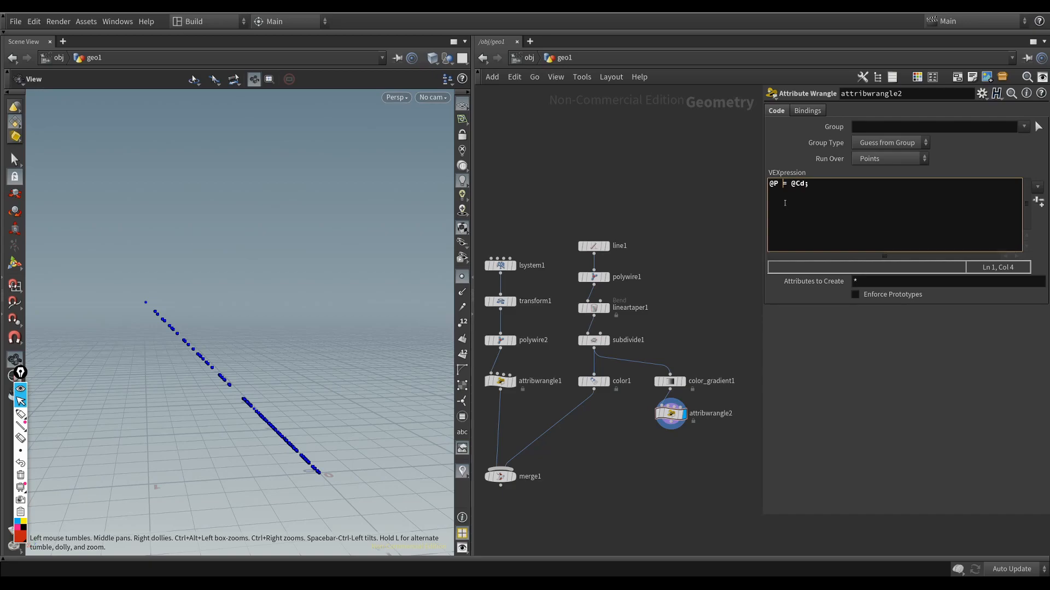
pyautogui.write('=')
pyautogui.press('BackSpace')
pyautogui.write('+')
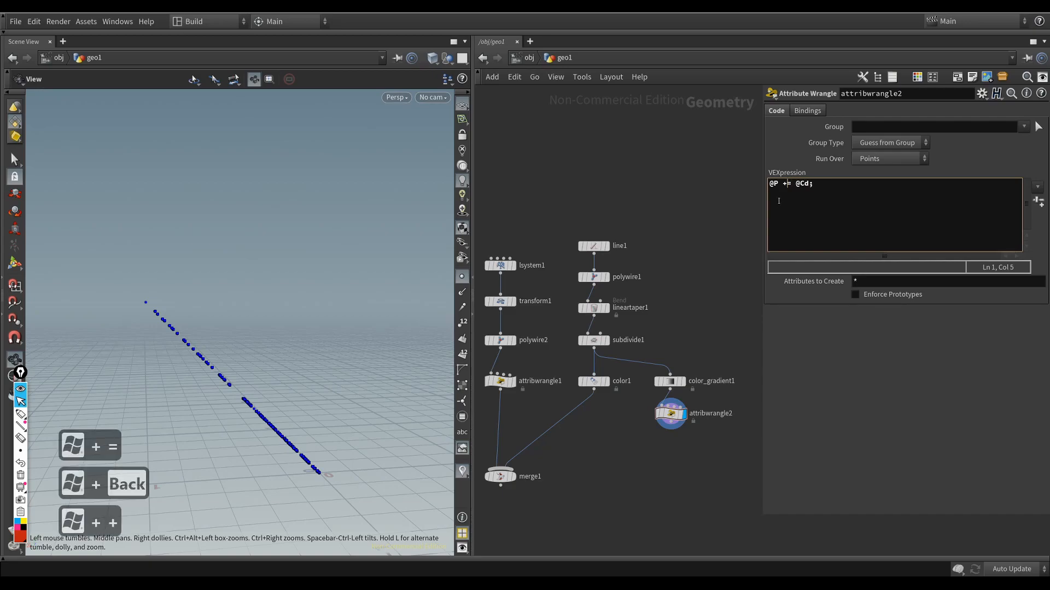
pyautogui.moveTo(295, 332); pyautogui.dragTo(348, 415)
pyautogui.scroll(1, 270, 326)
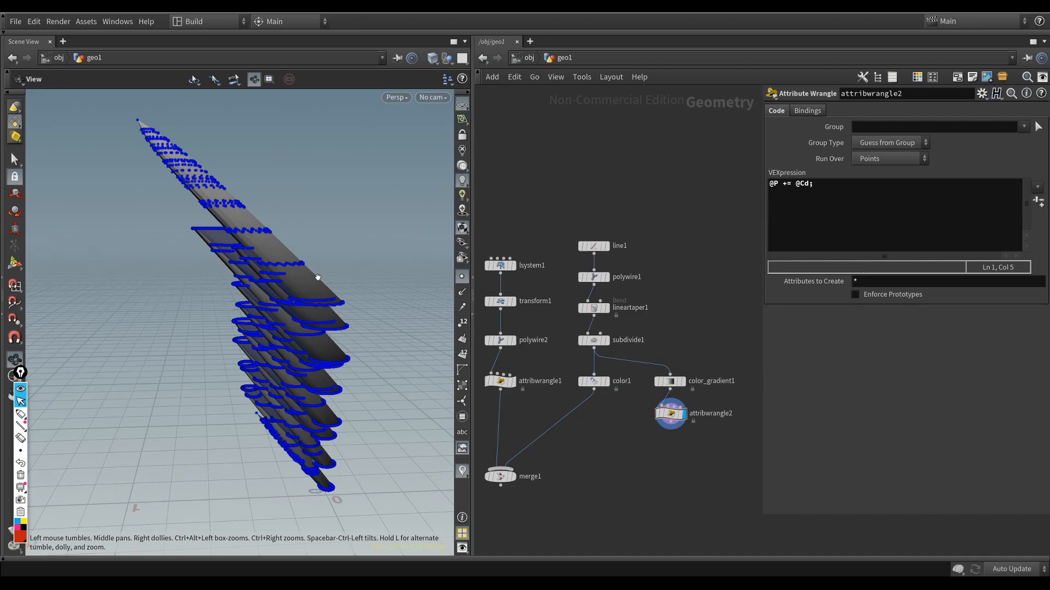
pyautogui.moveTo(269, 278); pyautogui.dragTo(368, 328)
# Step: Display subdivide1 without point markers and examine its point normals around the top of the root
pyautogui.moveTo(649, 406); pyautogui.dragTo(690, 426)
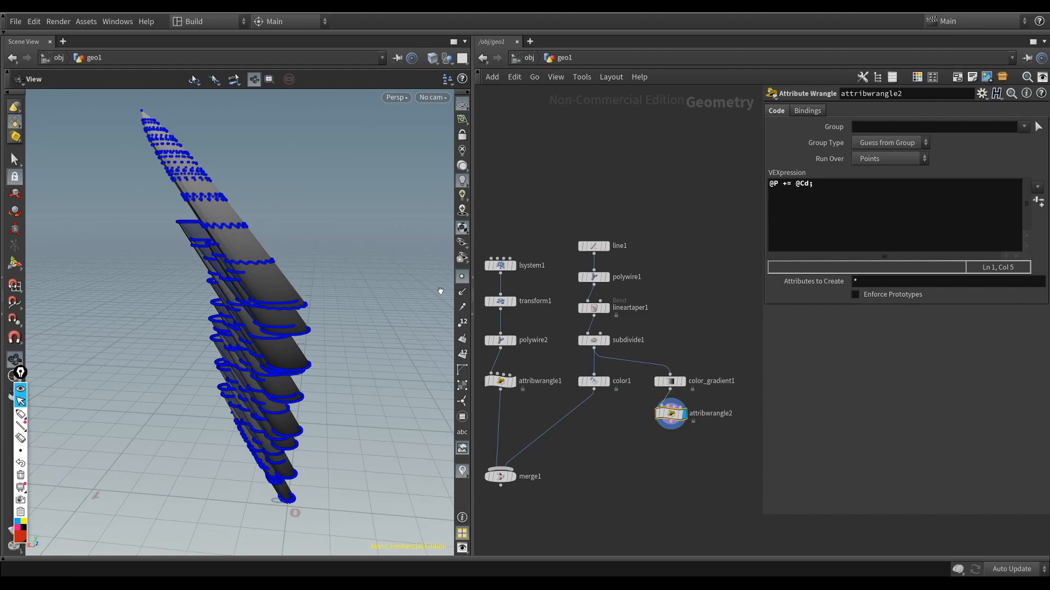
pyautogui.click(593, 340)
pyautogui.press('r')
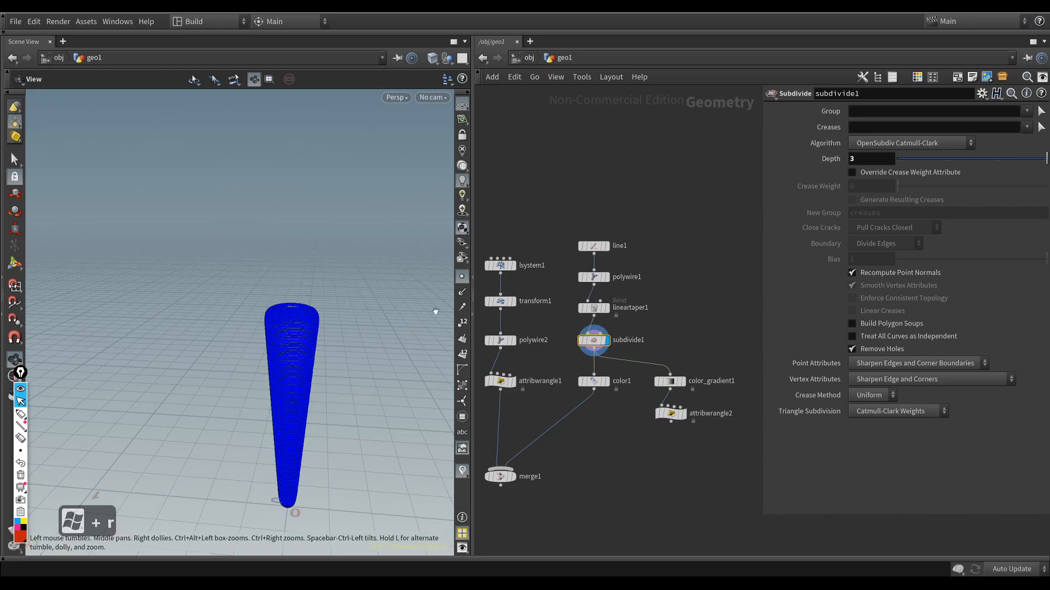
pyautogui.click(463, 279)
pyautogui.click(463, 293)
pyautogui.moveTo(302, 374); pyautogui.dragTo(318, 347)
pyautogui.moveTo(356, 293); pyautogui.dragTo(318, 312)
pyautogui.moveTo(251, 301); pyautogui.dragTo(228, 288)
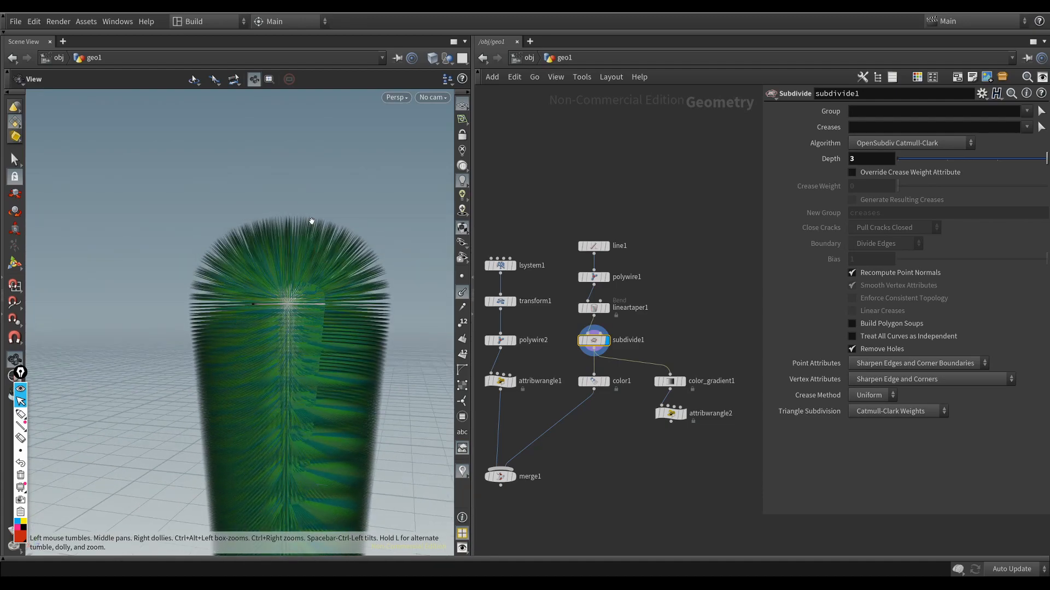
pyautogui.click(462, 293)
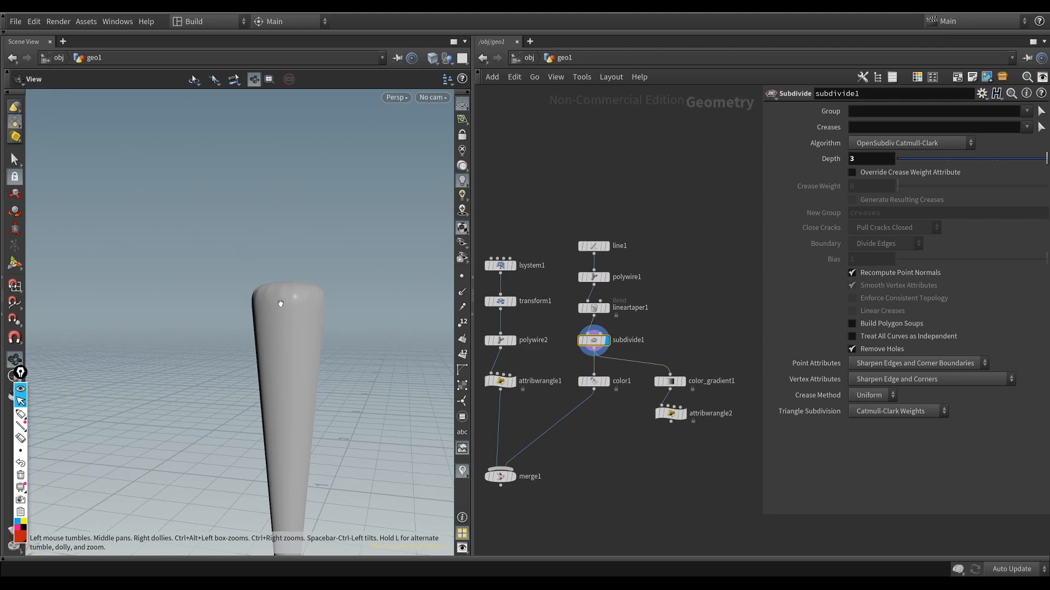
pyautogui.scroll(3, 280, 304)
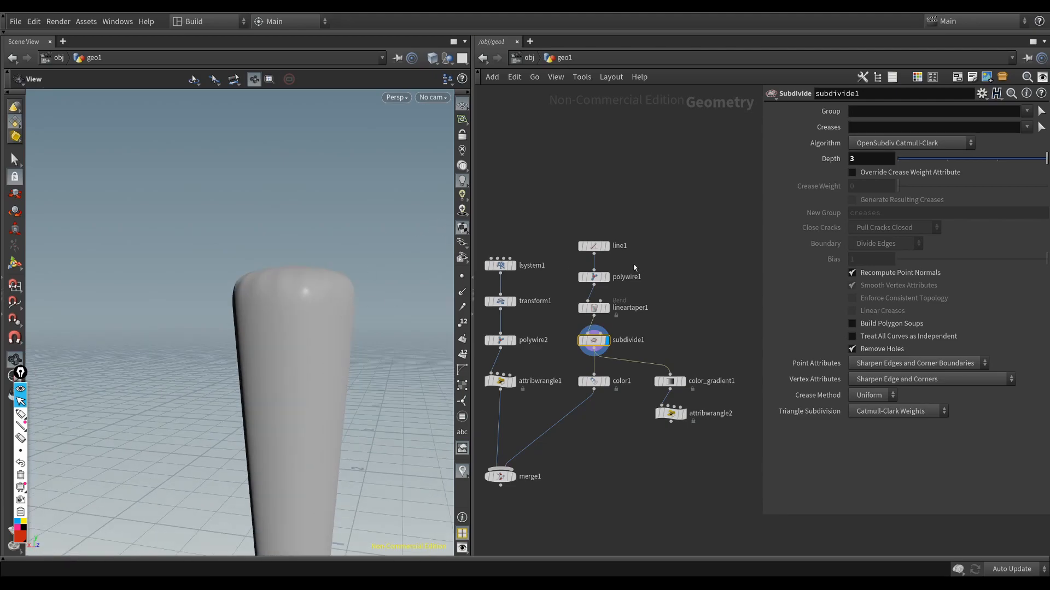
# Step: Display polywire1 with point normals and point markers, and examine the normals along the tube
pyautogui.press('super+r')
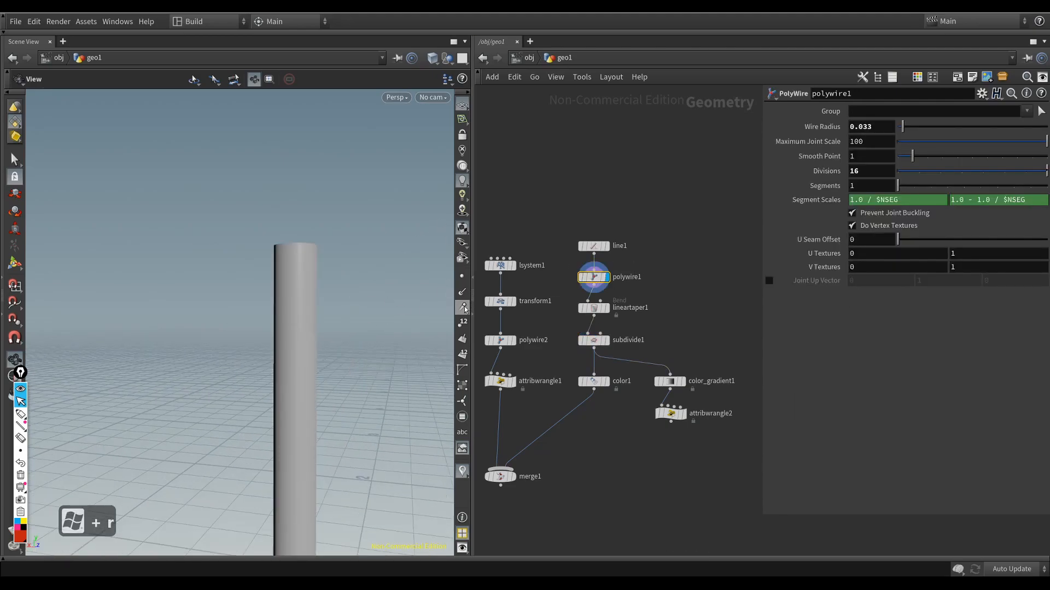
pyautogui.click(462, 292)
pyautogui.moveTo(331, 368)
pyautogui.mouseDown()
pyautogui.moveTo(251, 351)
pyautogui.moveTo(311, 349)
pyautogui.moveTo(304, 342)
pyautogui.moveTo(243, 395)
pyautogui.mouseUp()
pyautogui.click(462, 276)
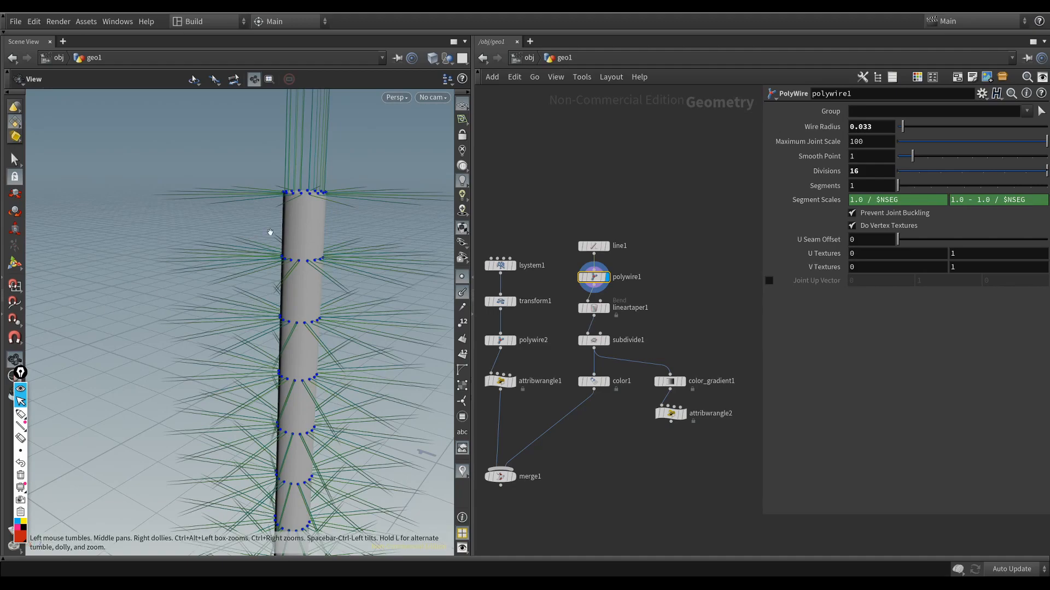
pyautogui.moveTo(233, 308); pyautogui.dragTo(326, 206)
pyautogui.moveTo(409, 133); pyautogui.dragTo(274, 237)
# Step: Add a Normal node beside the root chain, connect it to polywire1's output and display it
pyautogui.moveTo(678, 301); pyautogui.dragTo(654, 316, button='middle')
pyautogui.press('Tab')
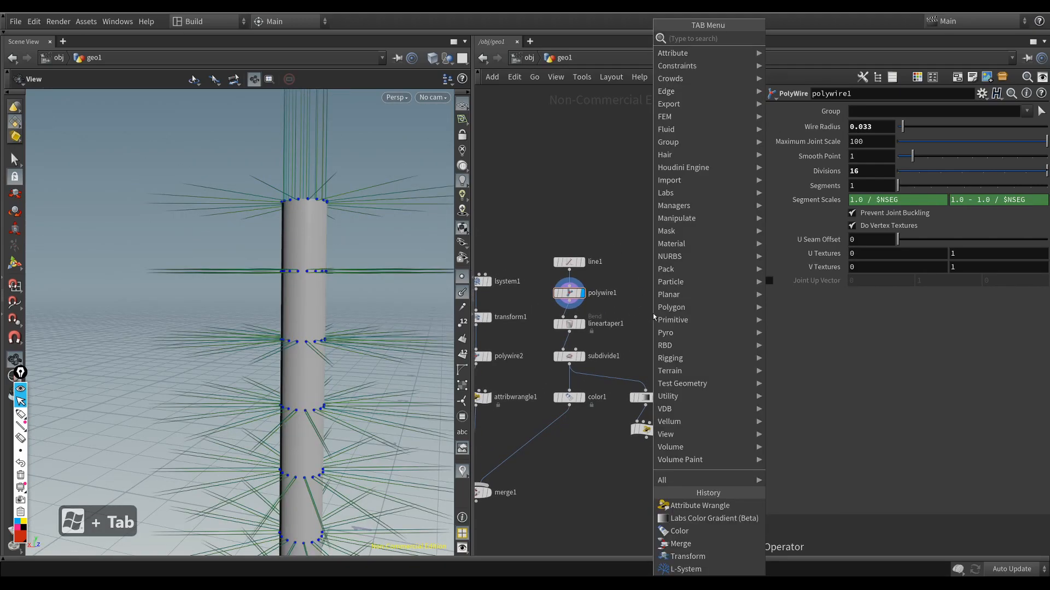
pyautogui.write('nora')
pyautogui.press('Return')
pyautogui.press('Return')
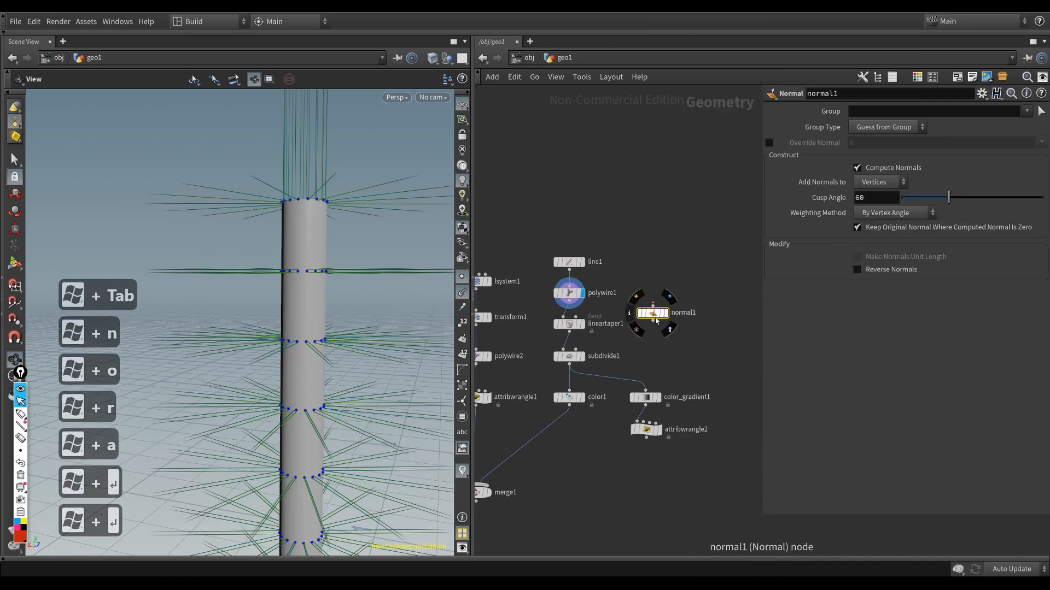
pyautogui.press('r')
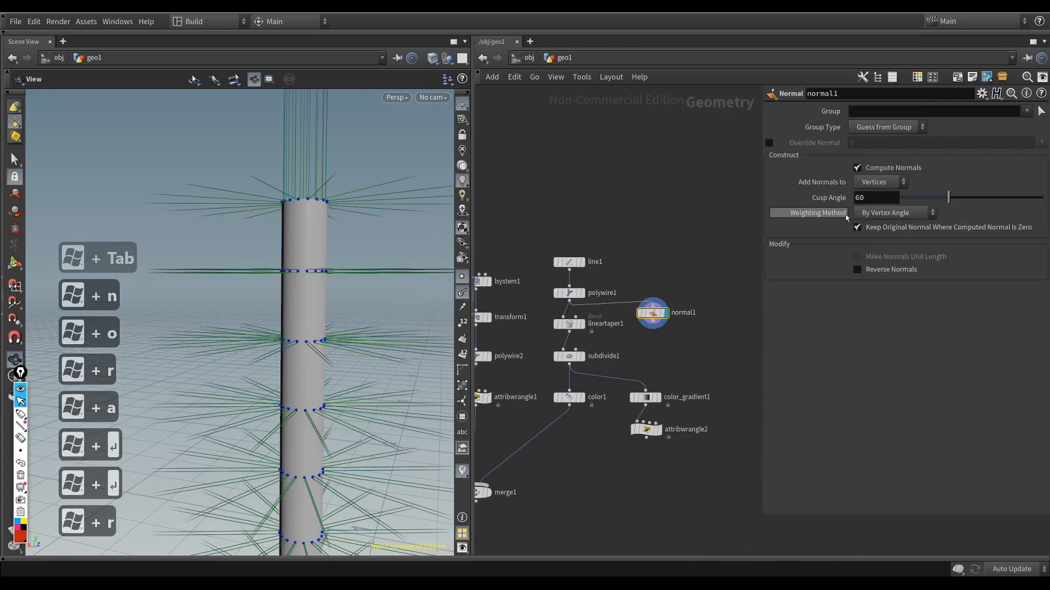
# Step: Set the Normal node to add normals to Points, inspect them, and delete the node
pyautogui.click(880, 182)
pyautogui.click(875, 178)
pyautogui.moveTo(264, 248); pyautogui.dragTo(299, 252)
pyautogui.moveTo(382, 210); pyautogui.dragTo(339, 176)
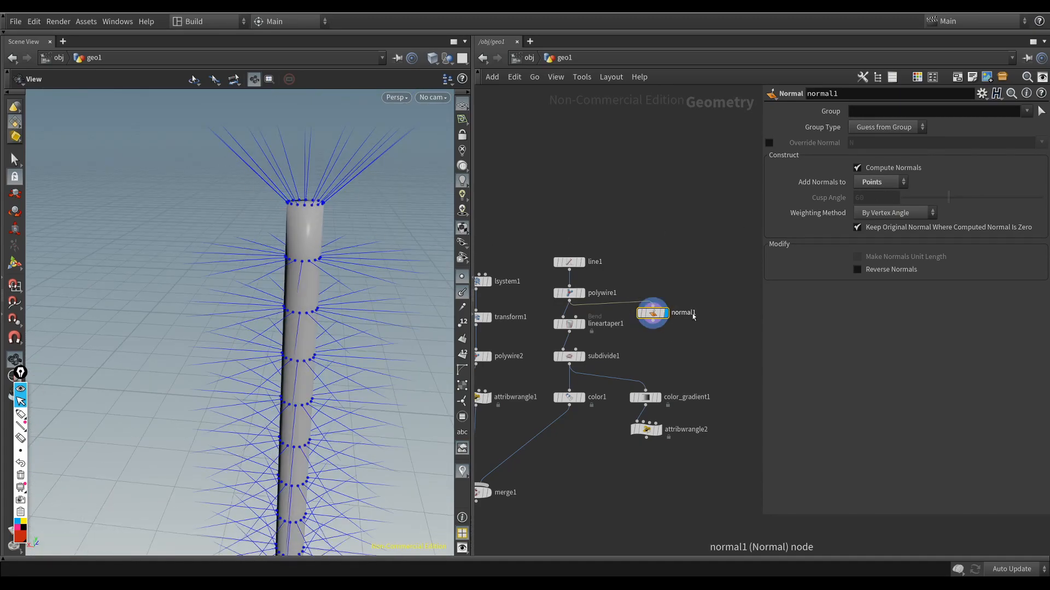
pyautogui.press('Delete')
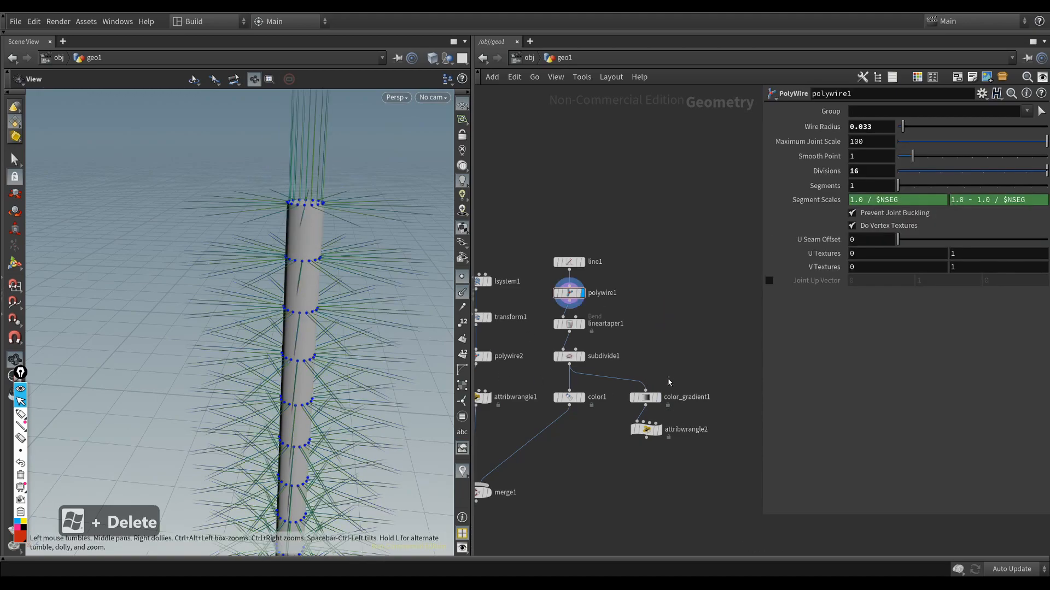
# Step: Display attribwrangle2 again and turn off the point normals and point markers
pyautogui.click(646, 397)
pyautogui.click(647, 429)
pyautogui.press('r')
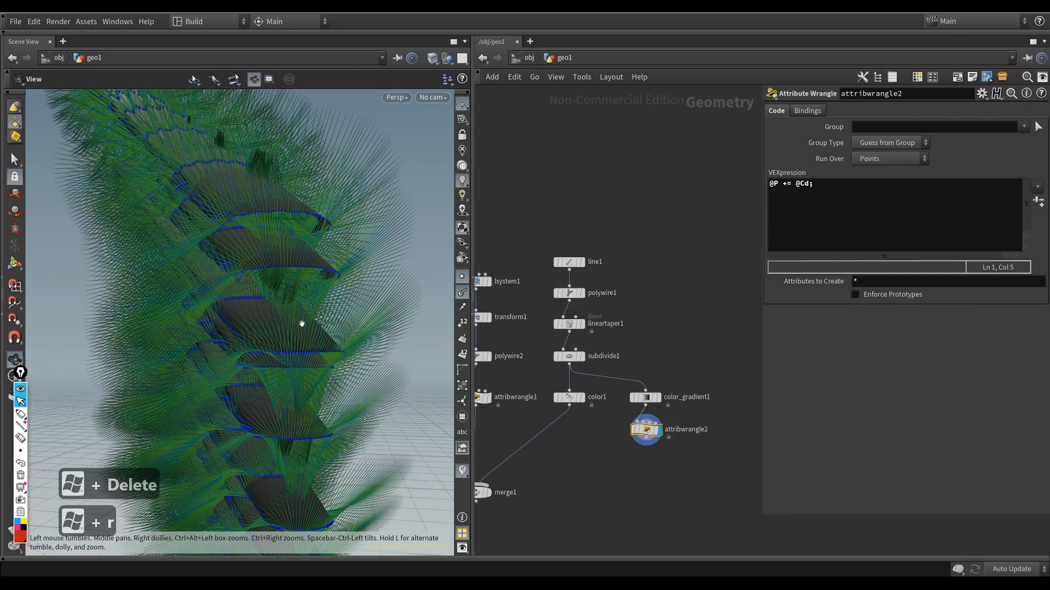
pyautogui.click(464, 277)
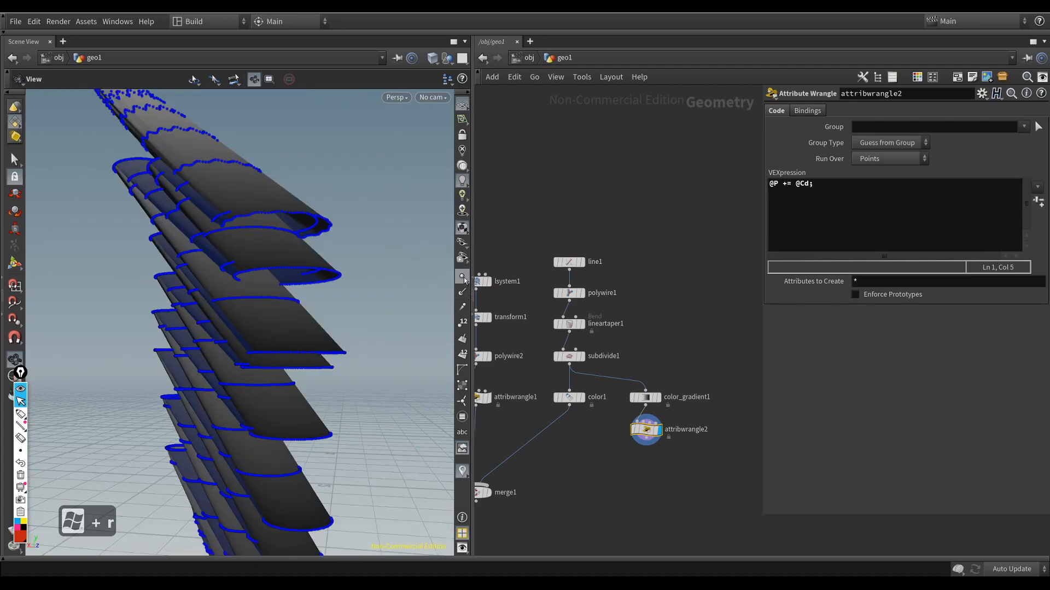
pyautogui.click(464, 277)
pyautogui.click(802, 216)
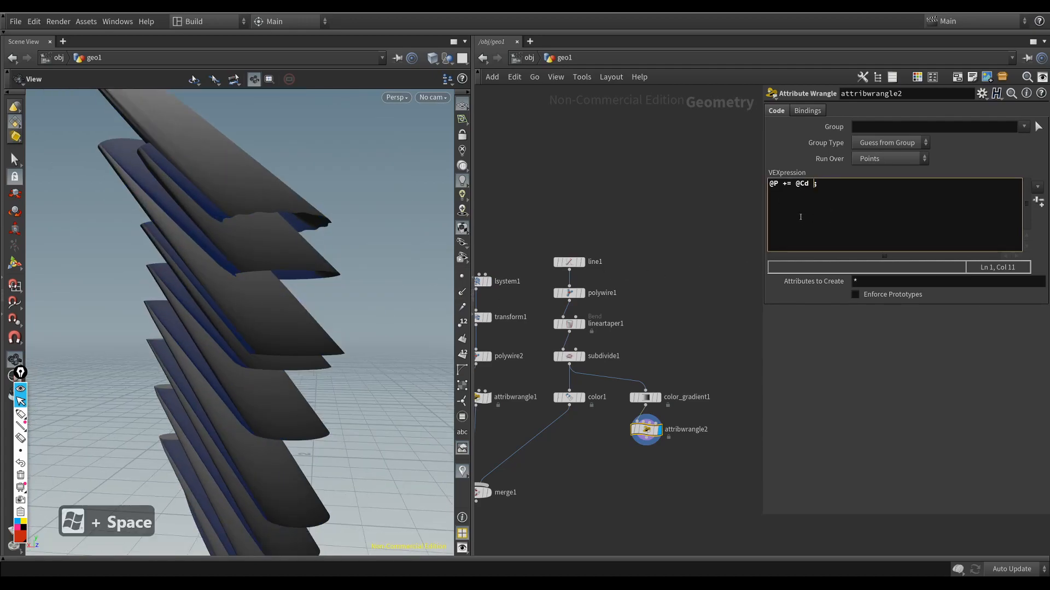
pyautogui.write('+ @N')
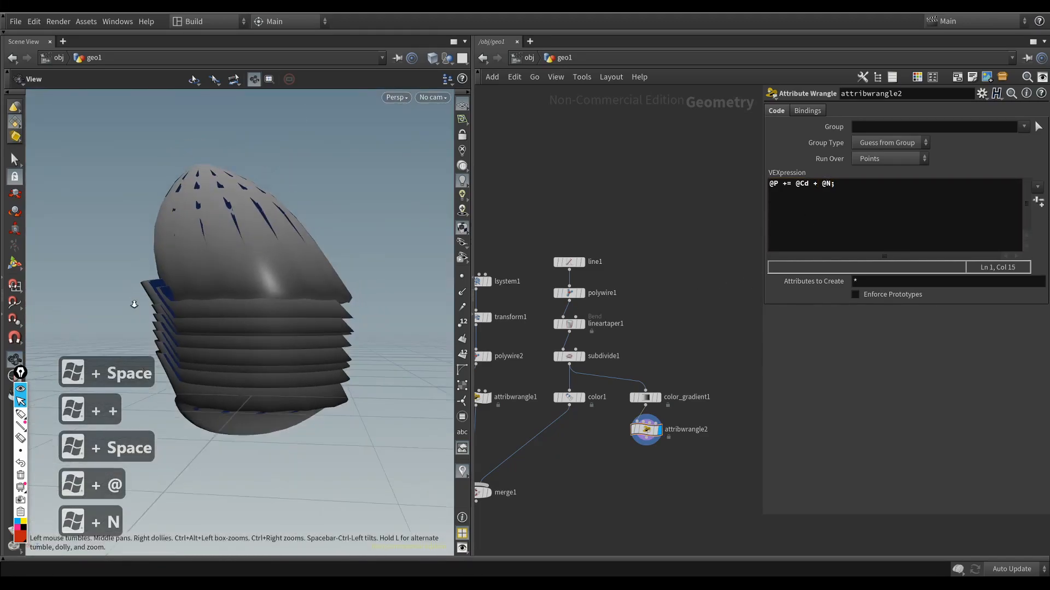
pyautogui.scroll(5, 220, 302)
pyautogui.moveTo(220, 302); pyautogui.dragTo(276, 338)
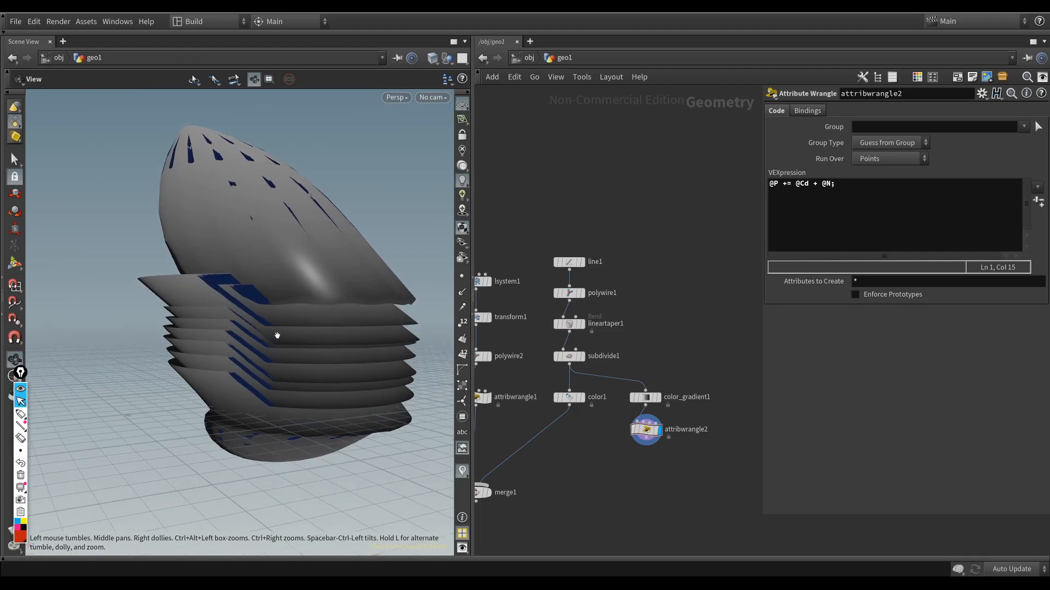
pyautogui.doubleClick(815, 184)
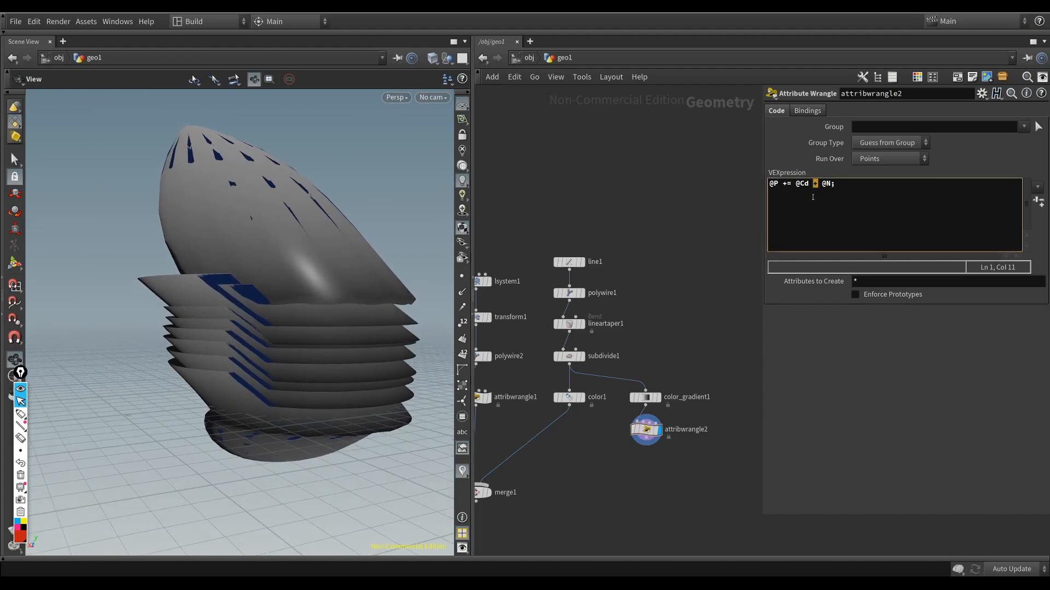
pyautogui.write('*')
pyautogui.moveTo(276, 342); pyautogui.dragTo(410, 330, button='right')
pyautogui.moveTo(410, 330); pyautogui.dragTo(375, 313)
pyautogui.moveTo(375, 314); pyautogui.dragTo(333, 337, button='middle')
pyautogui.doubleClick(809, 184)
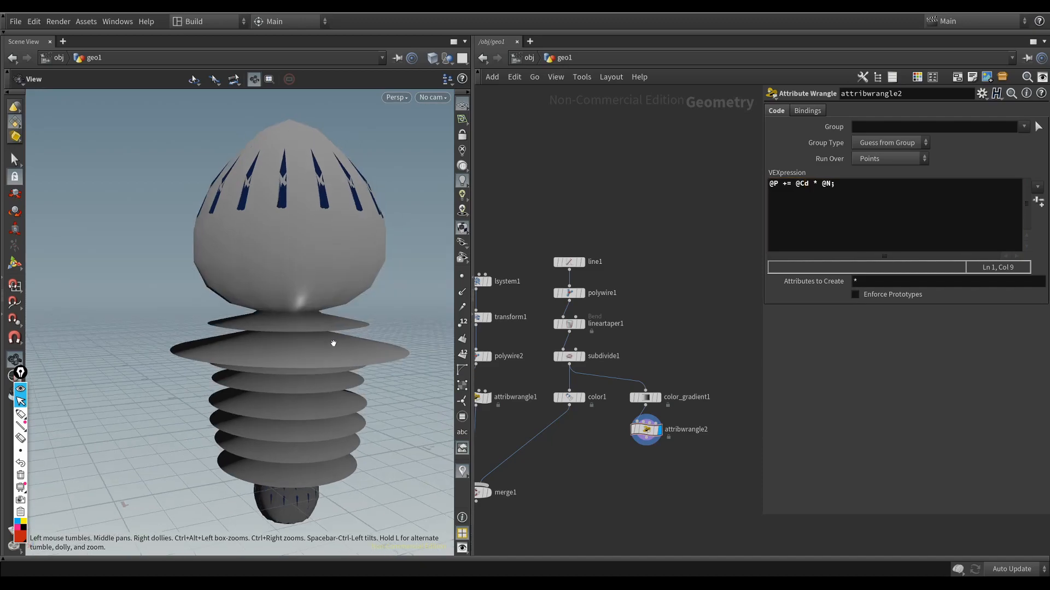
pyautogui.moveTo(349, 337); pyautogui.dragTo(319, 357, button='middle')
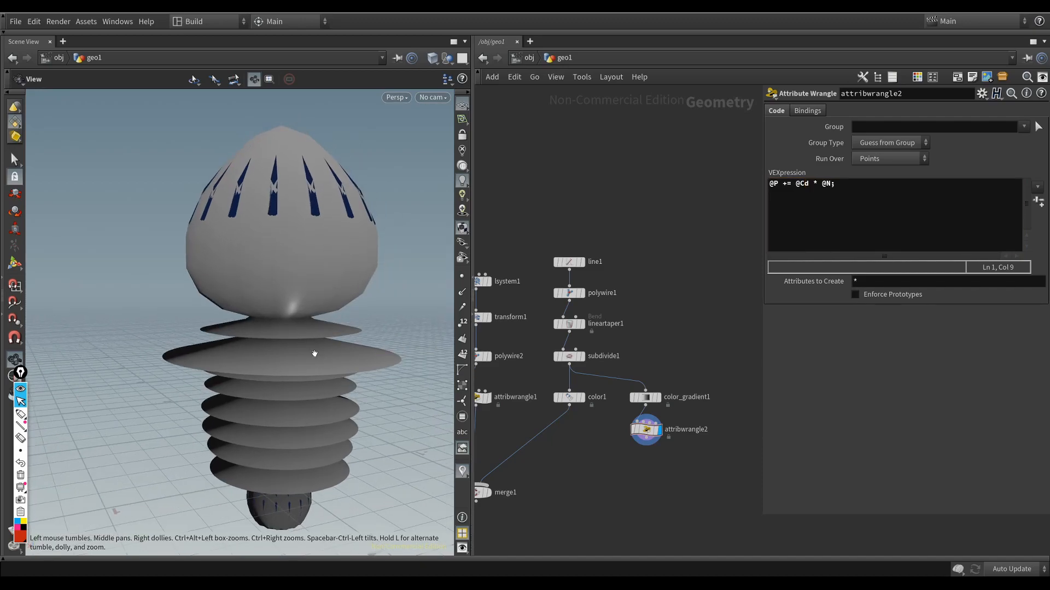
pyautogui.moveTo(318, 354); pyautogui.dragTo(275, 353)
pyautogui.moveTo(381, 230); pyautogui.dragTo(394, 250)
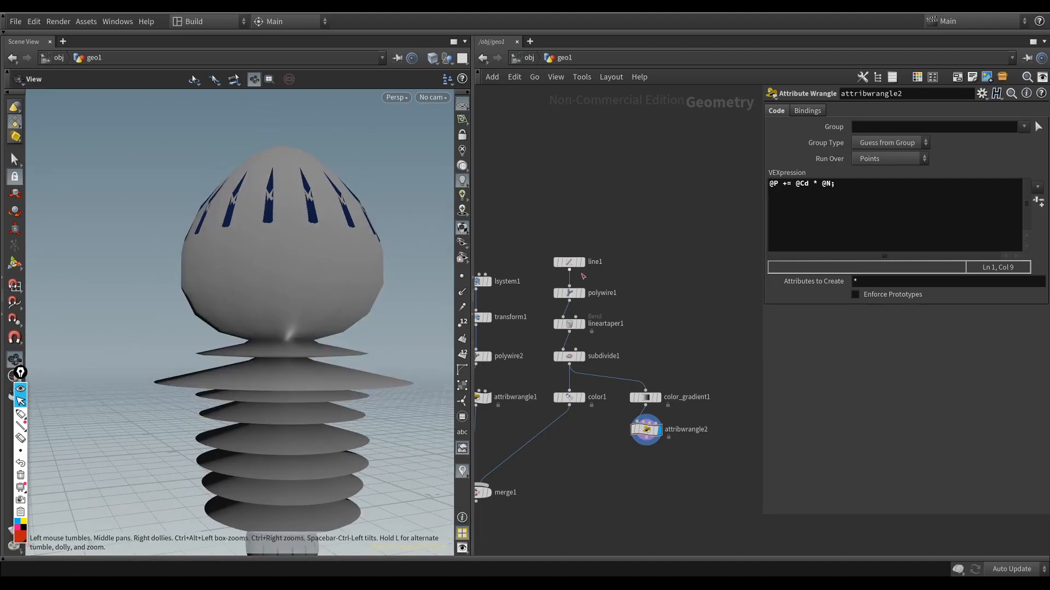
pyautogui.moveTo(294, 368); pyautogui.dragTo(309, 374)
pyautogui.moveTo(312, 433); pyautogui.dragTo(260, 390)
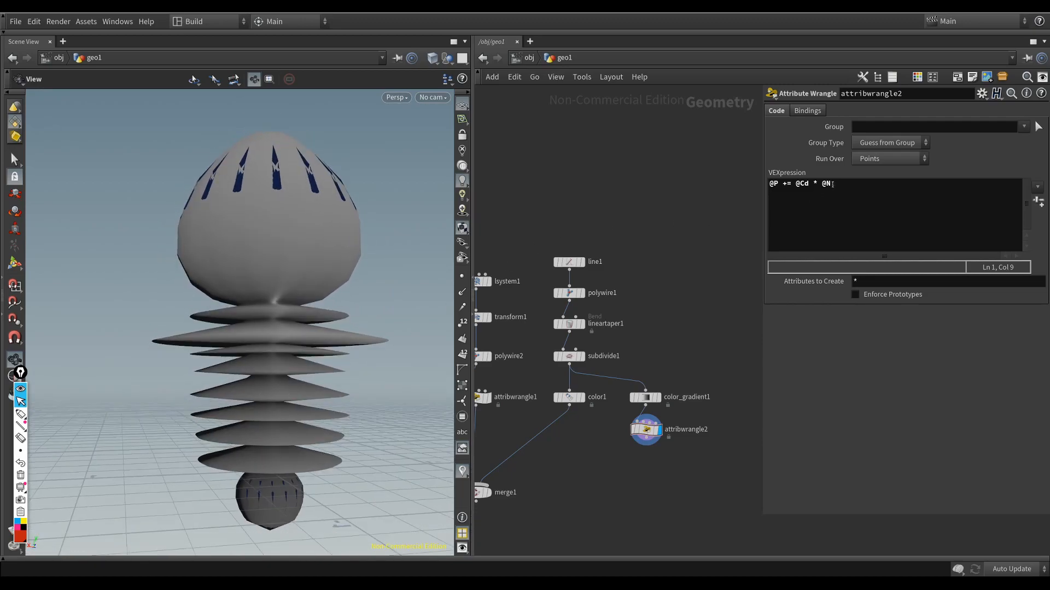
pyautogui.click(832, 184)
pyautogui.press('super+space')
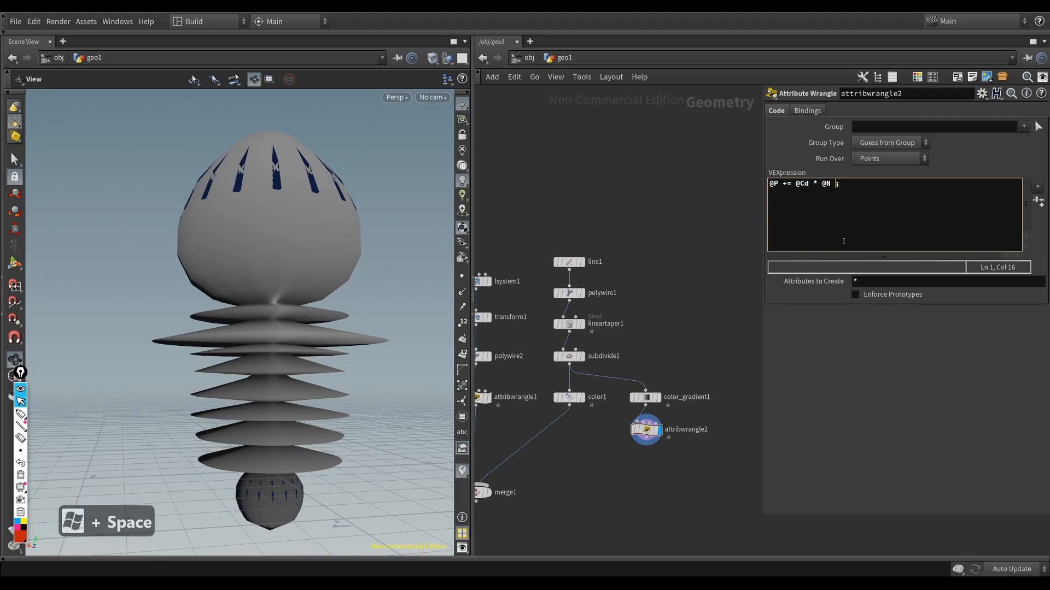
pyautogui.write('* 0.001')
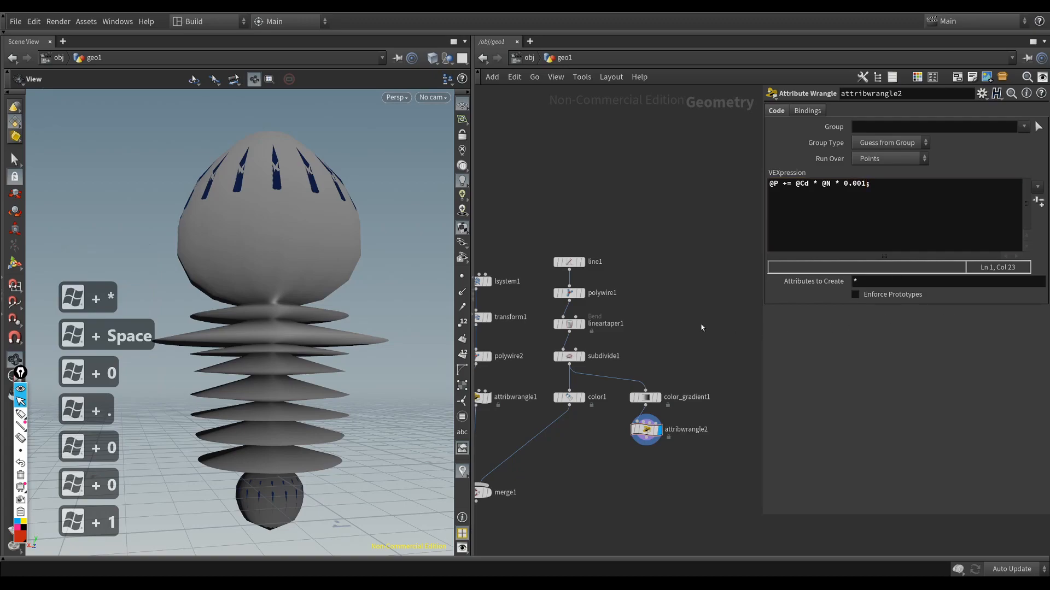
# Step: Try displacement multipliers of 0.008 and 0.02 in the attribwrangle2 expression and inspect the root's ridges
pyautogui.moveTo(176, 375); pyautogui.dragTo(335, 375, button='right')
pyautogui.moveTo(867, 185); pyautogui.dragTo(862, 186)
pyautogui.write('8')
pyautogui.moveTo(410, 311); pyautogui.dragTo(376, 309, button='right')
pyautogui.moveTo(376, 309); pyautogui.dragTo(339, 316, button='middle')
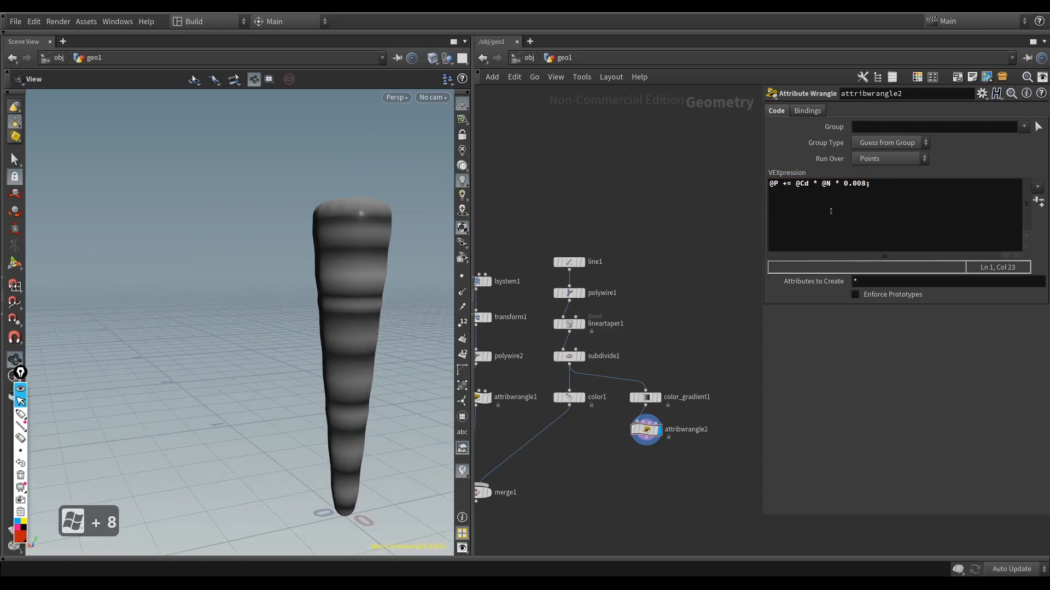
pyautogui.moveTo(864, 184); pyautogui.dragTo(860, 184)
pyautogui.write('2')
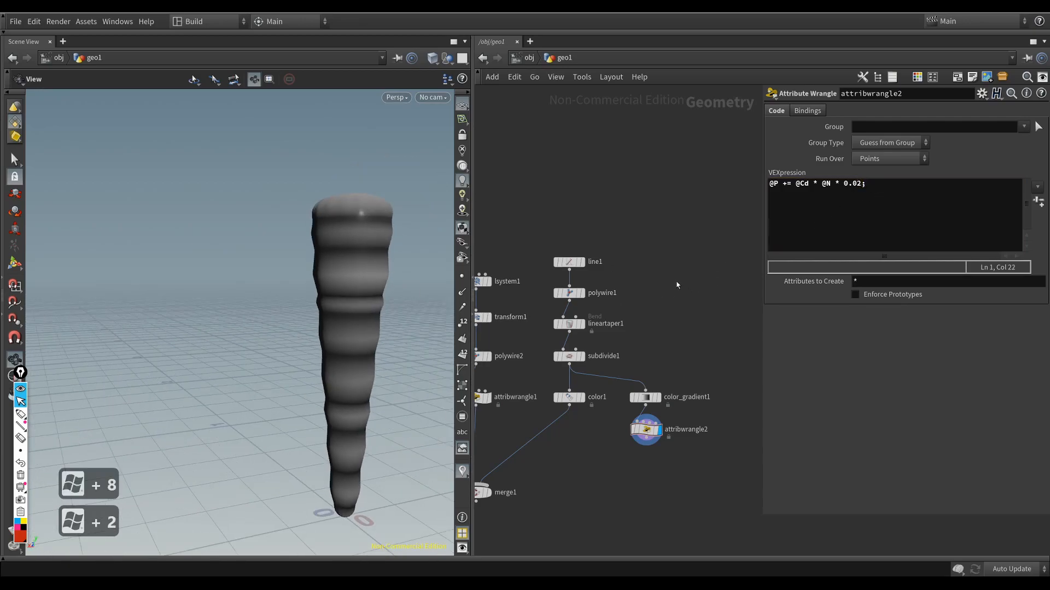
pyautogui.moveTo(346, 297); pyautogui.dragTo(306, 279)
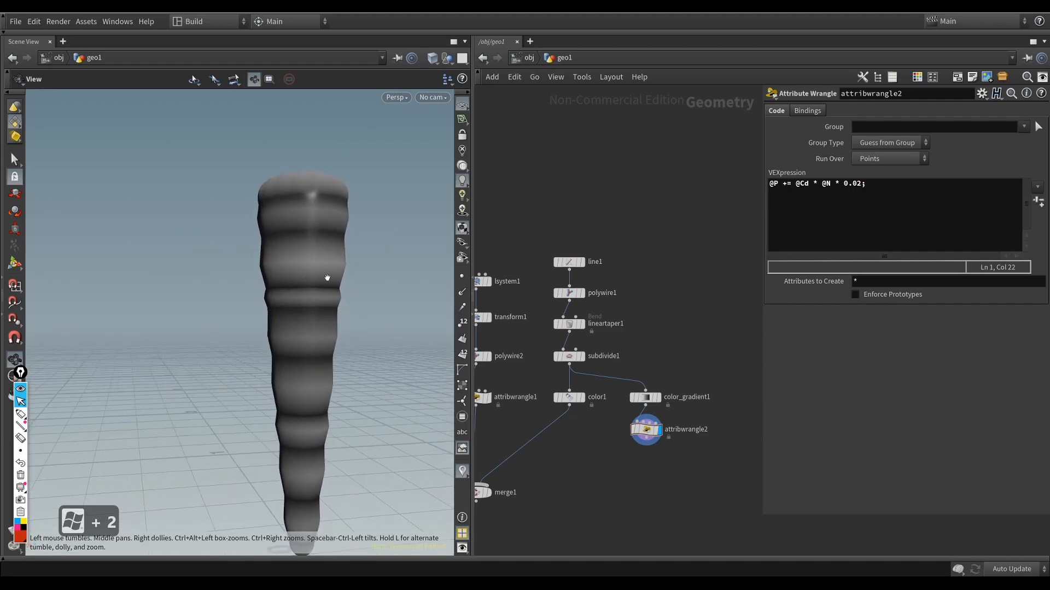
# Step: Set the displacement multiplier in the attribwrangle2 expression to 0.01 and inspect the root
pyautogui.click(860, 197)
pyautogui.press('BackSpace')
pyautogui.write('1')
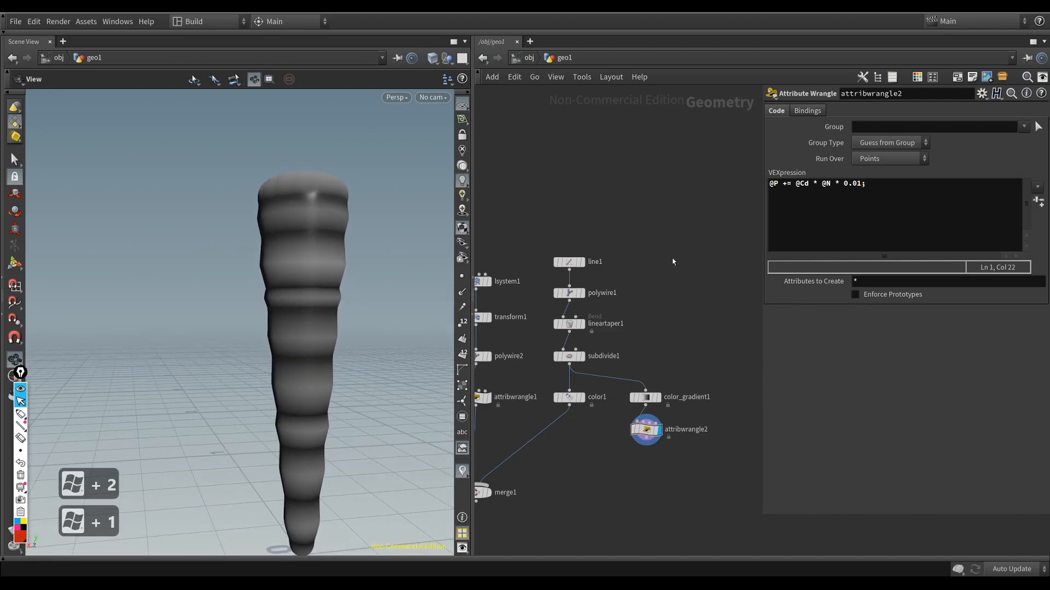
pyautogui.moveTo(363, 298); pyautogui.dragTo(288, 335)
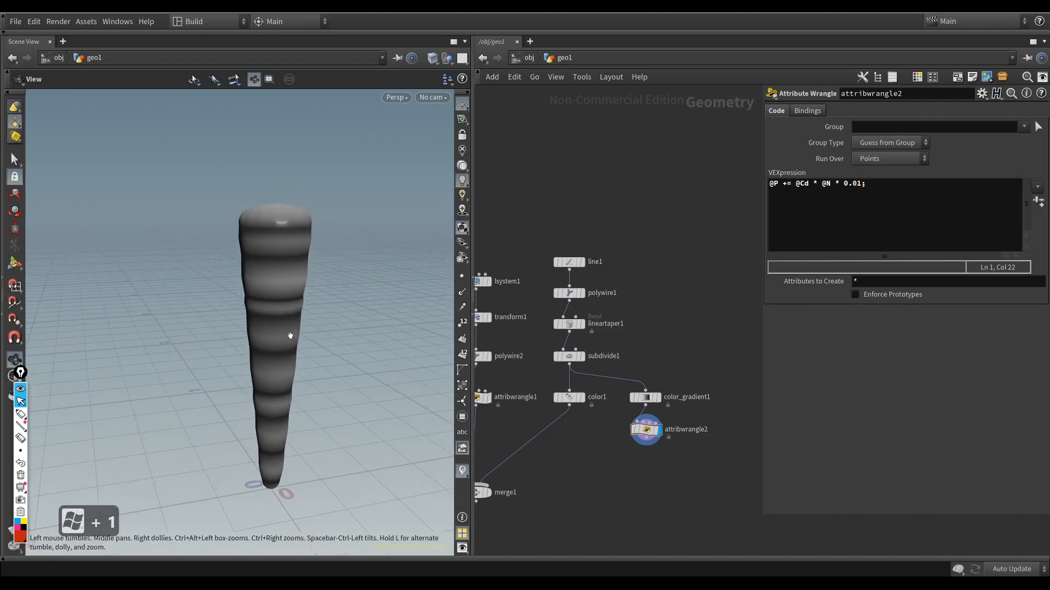
# Step: Display color1, move it lower and rewire its input to take the output of attribwrangle2
pyautogui.moveTo(631, 451); pyautogui.dragTo(635, 425, button='middle')
pyautogui.moveTo(574, 373); pyautogui.dragTo(574, 424)
pyautogui.moveTo(602, 435); pyautogui.dragTo(625, 415, button='middle')
pyautogui.click(598, 403)
pyautogui.press('r')
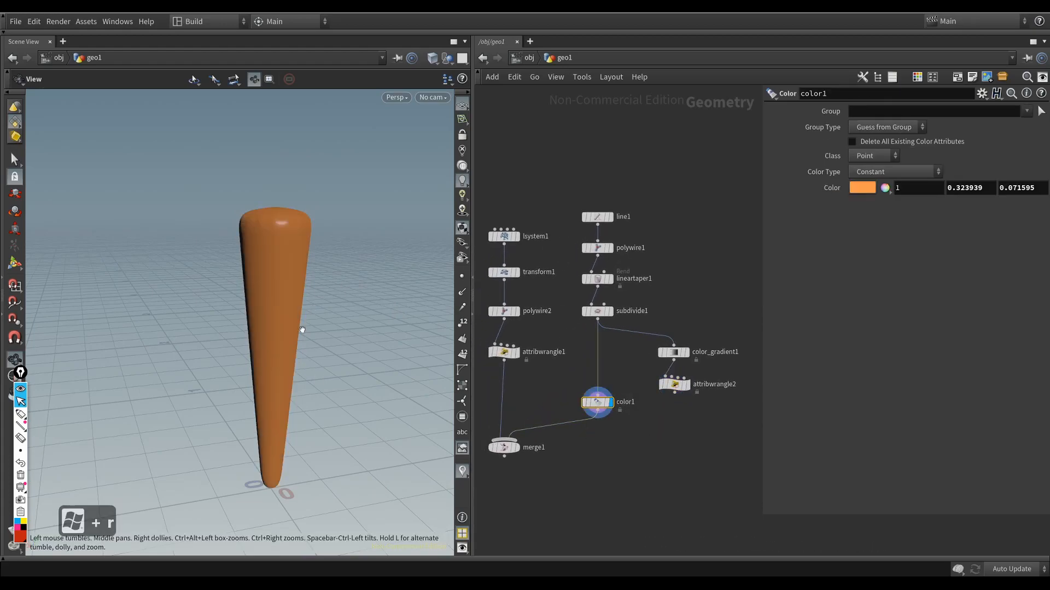
pyautogui.moveTo(304, 302); pyautogui.dragTo(300, 338)
pyautogui.moveTo(606, 405); pyautogui.dragTo(605, 419)
pyautogui.click(598, 410)
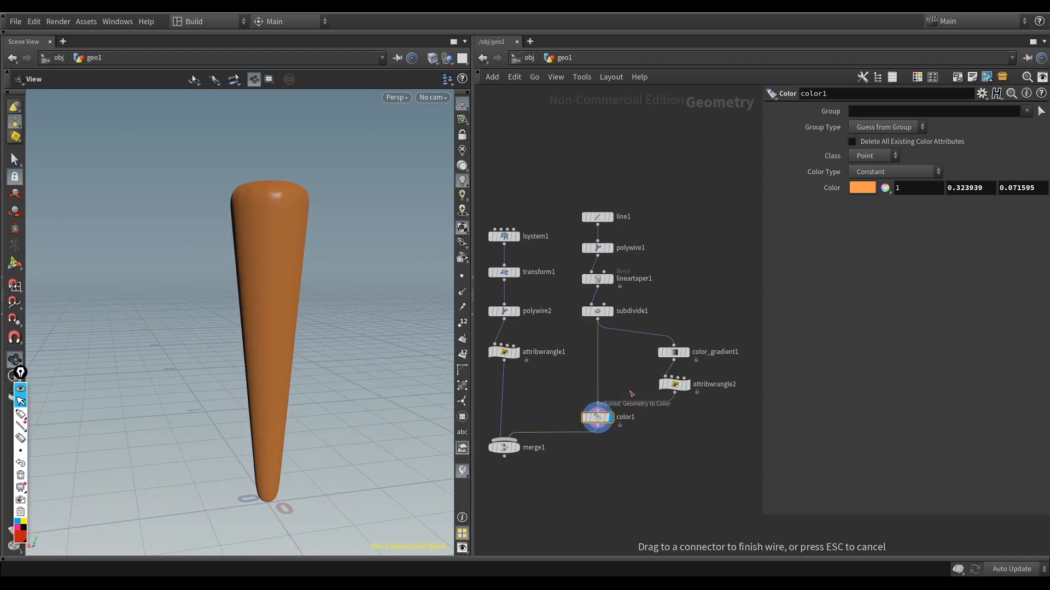
pyautogui.click(675, 390)
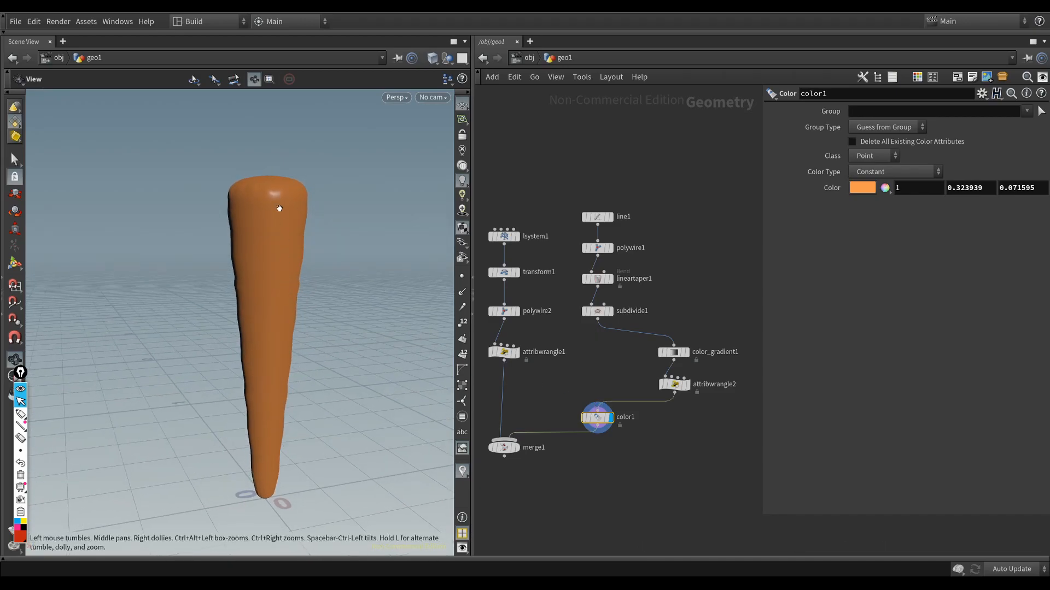
# Step: Display merge1 to view the combined carrot and read the node's info
pyautogui.moveTo(509, 458); pyautogui.dragTo(522, 429, button='middle')
pyautogui.moveTo(519, 421); pyautogui.dragTo(520, 435)
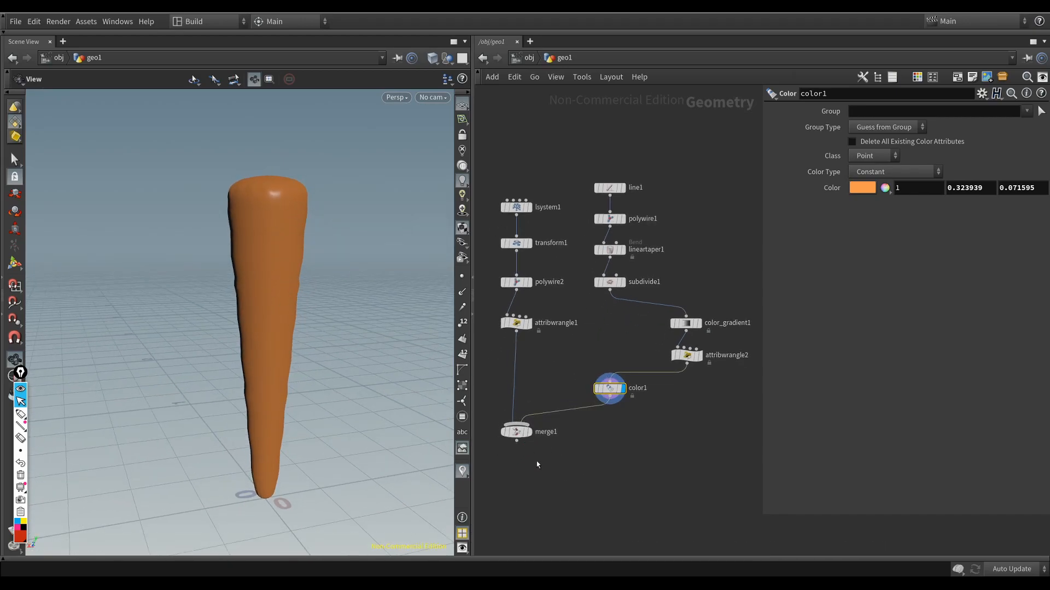
pyautogui.click(517, 432)
pyautogui.press('r')
pyautogui.moveTo(319, 335); pyautogui.dragTo(319, 284, button='right')
pyautogui.moveTo(320, 284); pyautogui.dragTo(345, 377, button='middle')
pyautogui.moveTo(581, 359); pyautogui.dragTo(657, 347, button='middle')
pyautogui.middleClick(594, 423)
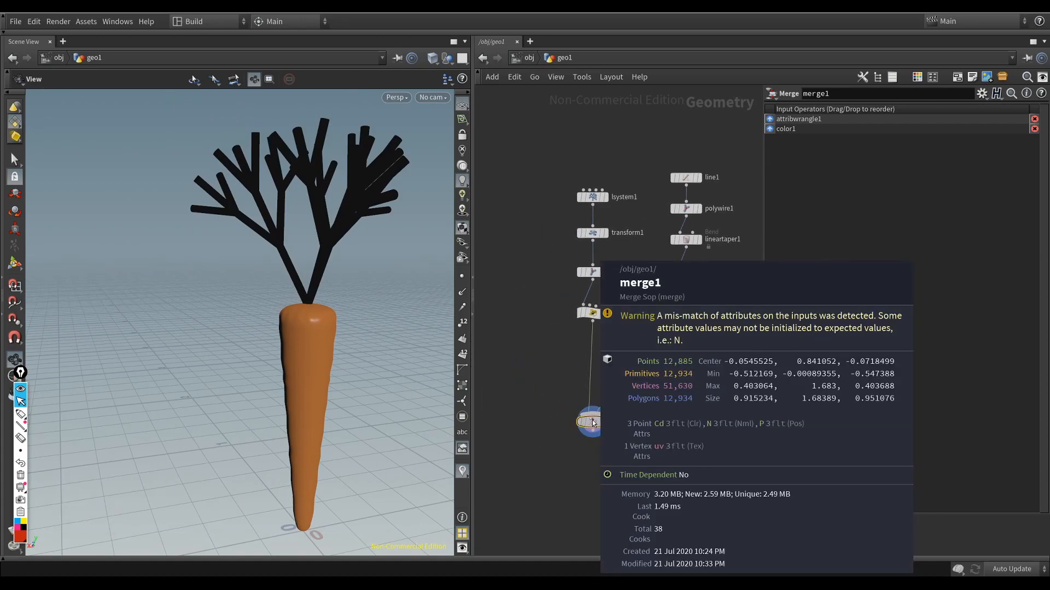
# Step: Examine the @N term in the attribwrangle2 expression
pyautogui.moveTo(761, 397); pyautogui.dragTo(671, 428, button='middle')
pyautogui.click(667, 379)
pyautogui.moveTo(832, 184); pyautogui.dragTo(819, 185)
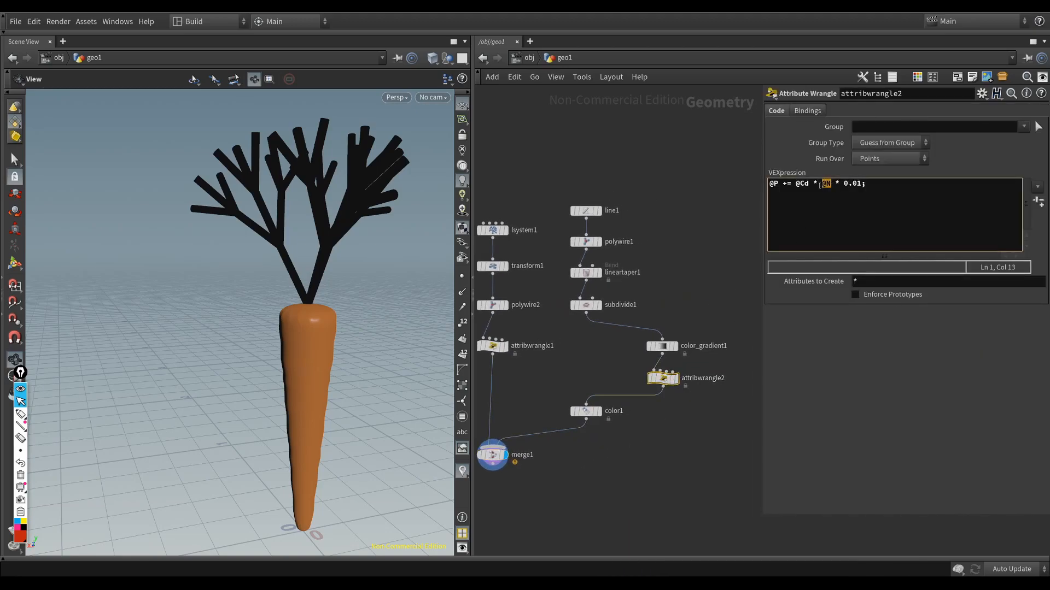
# Step: Display attribwrangle1 and toggle the point normals display to check the leaves
pyautogui.moveTo(668, 298); pyautogui.dragTo(734, 304, button='middle')
pyautogui.click(558, 356)
pyautogui.moveTo(586, 377); pyautogui.dragTo(638, 379, button='middle')
pyautogui.press('r')
pyautogui.moveTo(572, 217); pyautogui.dragTo(637, 329)
pyautogui.moveTo(646, 377); pyautogui.dragTo(600, 350)
pyautogui.click(460, 294)
pyautogui.click(461, 294)
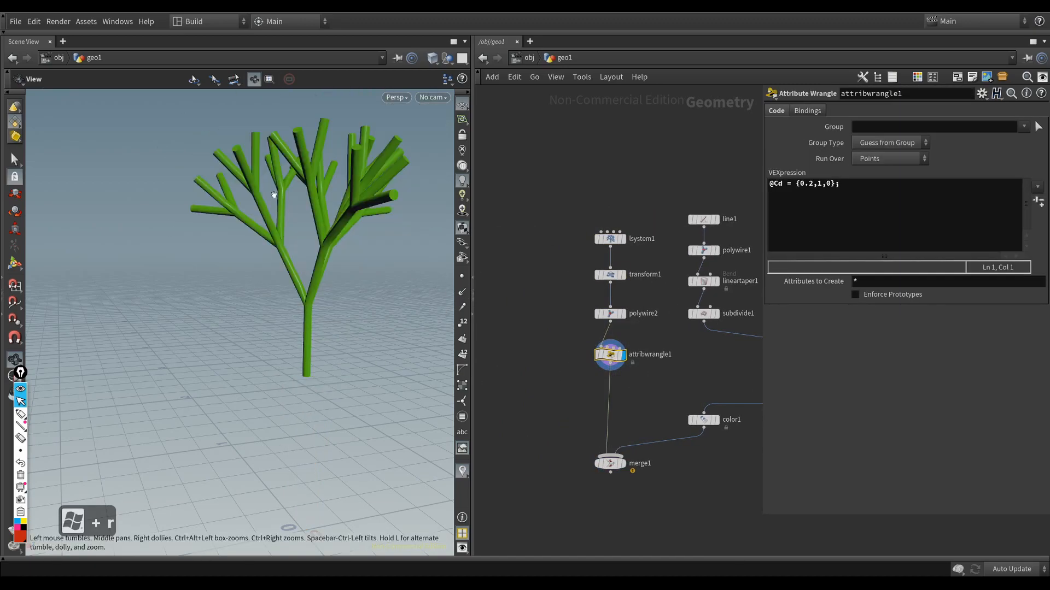
# Step: Compare the point attributes of attribwrangle1 and color1 in their node info
pyautogui.moveTo(626, 375); pyautogui.dragTo(611, 370, button='middle')
pyautogui.middleClick(596, 351)
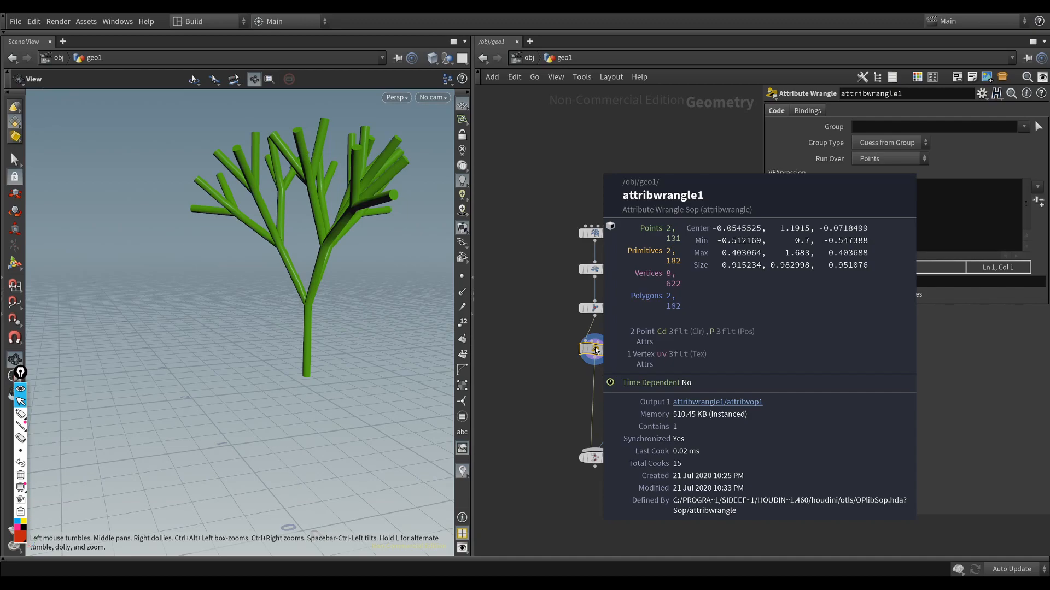
pyautogui.moveTo(694, 417); pyautogui.dragTo(616, 410, button='middle')
pyautogui.middleClick(617, 410)
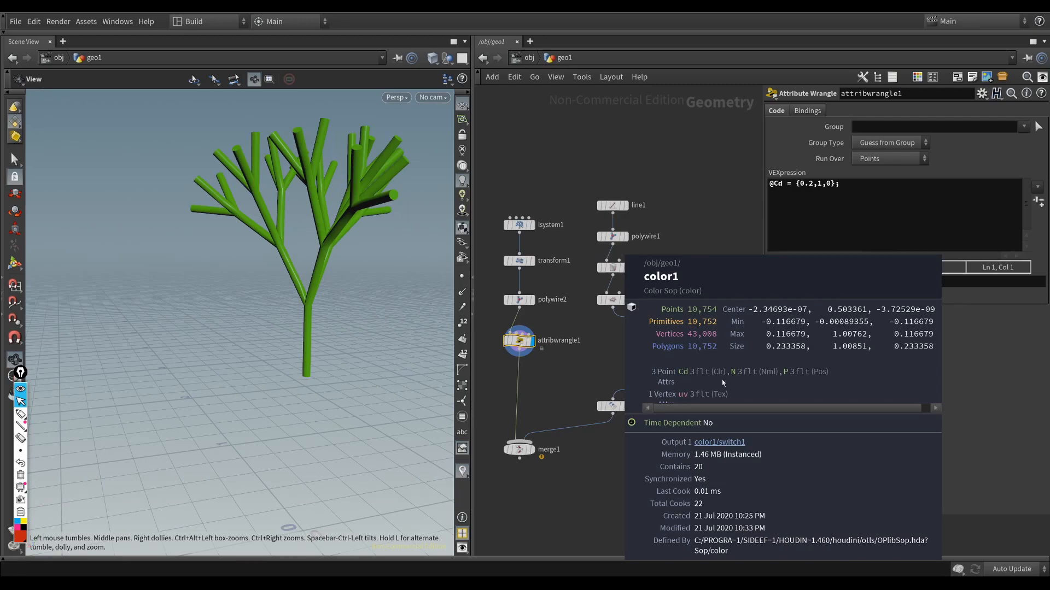
pyautogui.moveTo(561, 389); pyautogui.dragTo(615, 376, button='middle')
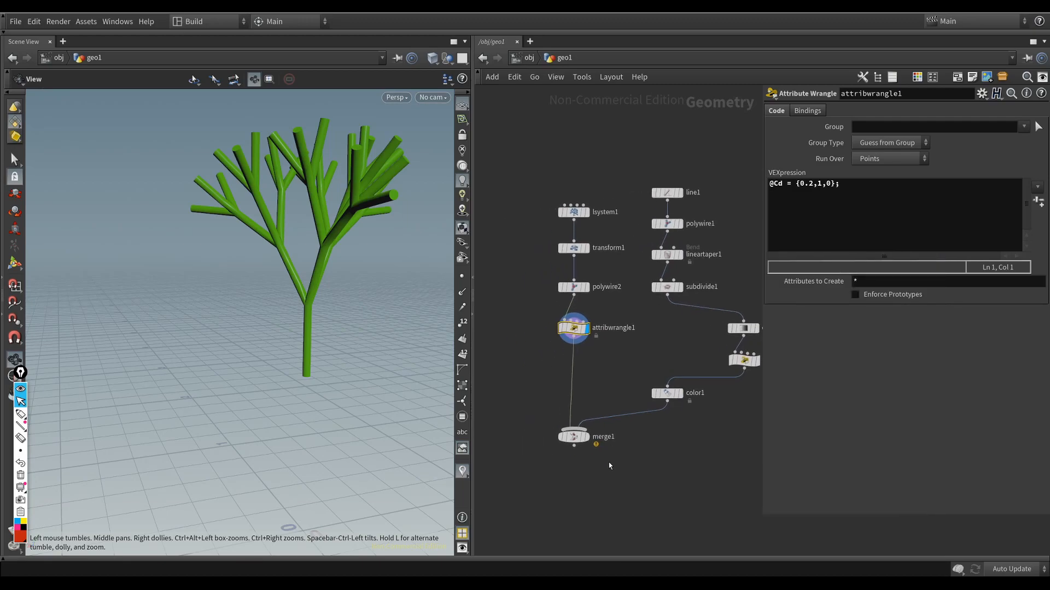
# Step: Insert a Normal node between attribwrangle1 and merge1, and display merge1
pyautogui.press('Tab')
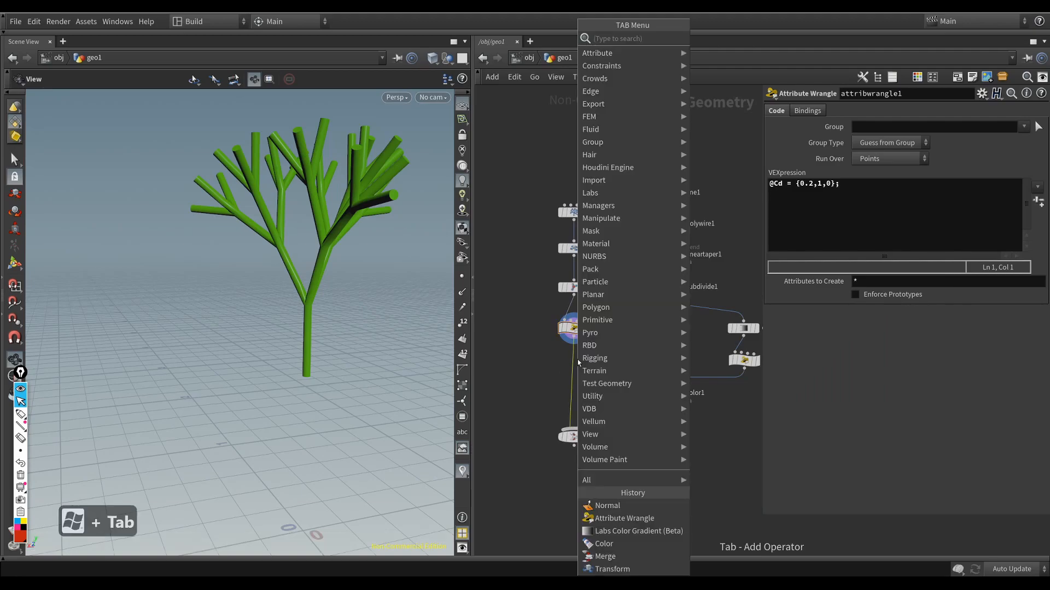
pyautogui.write('nor')
pyautogui.press('Return')
pyautogui.press('Return')
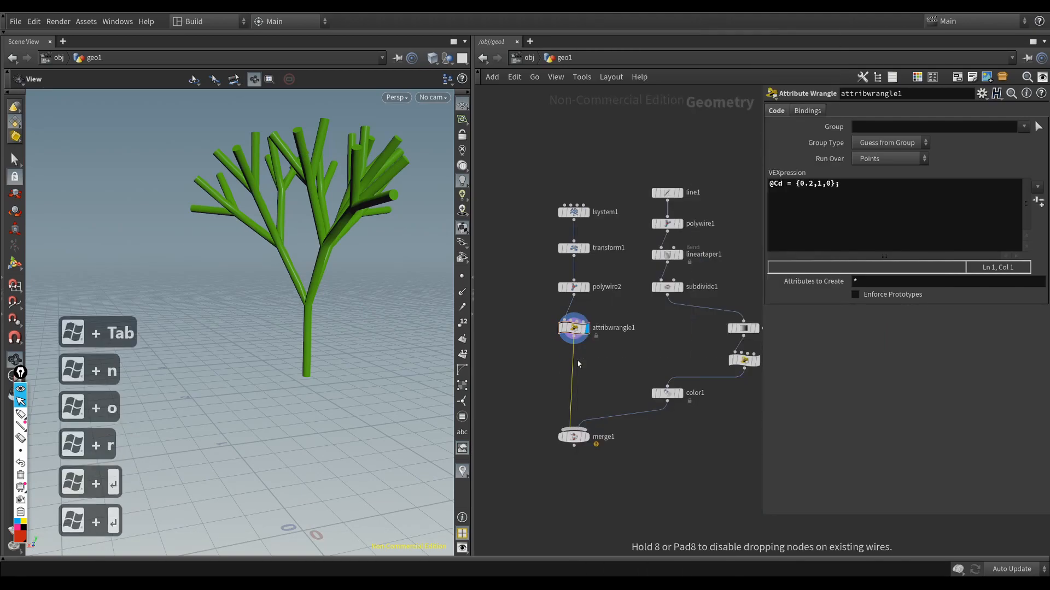
pyautogui.click(573, 436)
pyautogui.press('r')
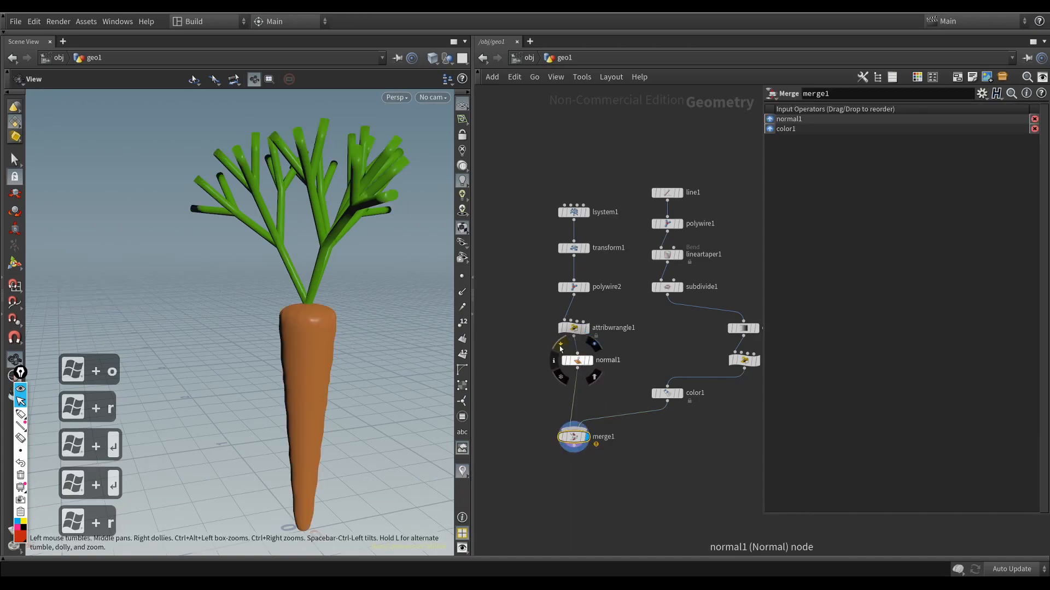
# Step: Bypass the normal1 node and re-enable it to compare the shading of the leaves
pyautogui.click(560, 346)
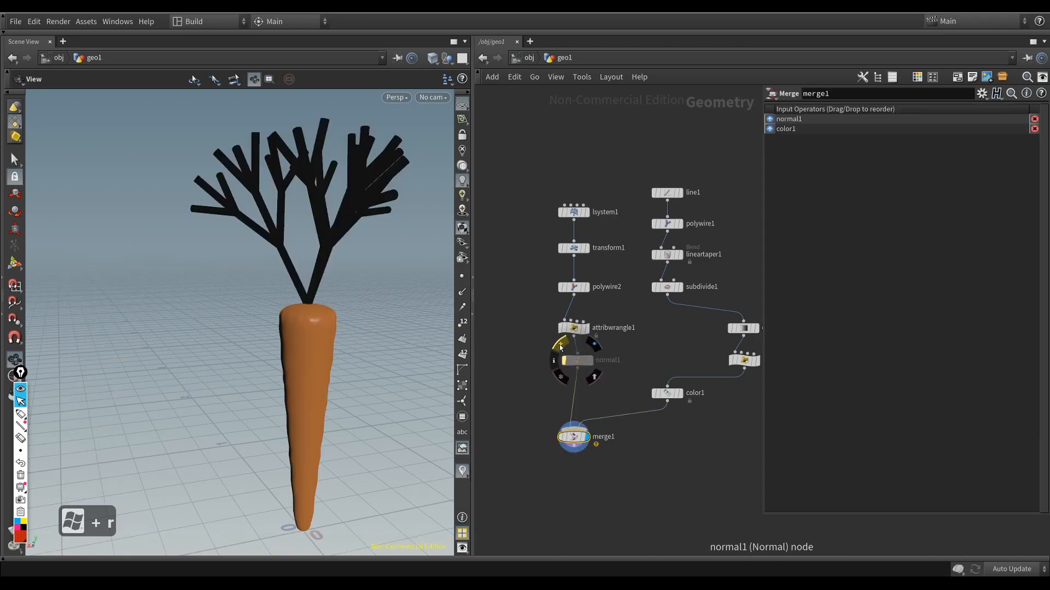
pyautogui.click(560, 347)
pyautogui.moveTo(308, 320)
pyautogui.mouseDown()
pyautogui.moveTo(300, 351)
pyautogui.moveTo(267, 326)
pyautogui.moveTo(288, 313)
pyautogui.mouseUp()
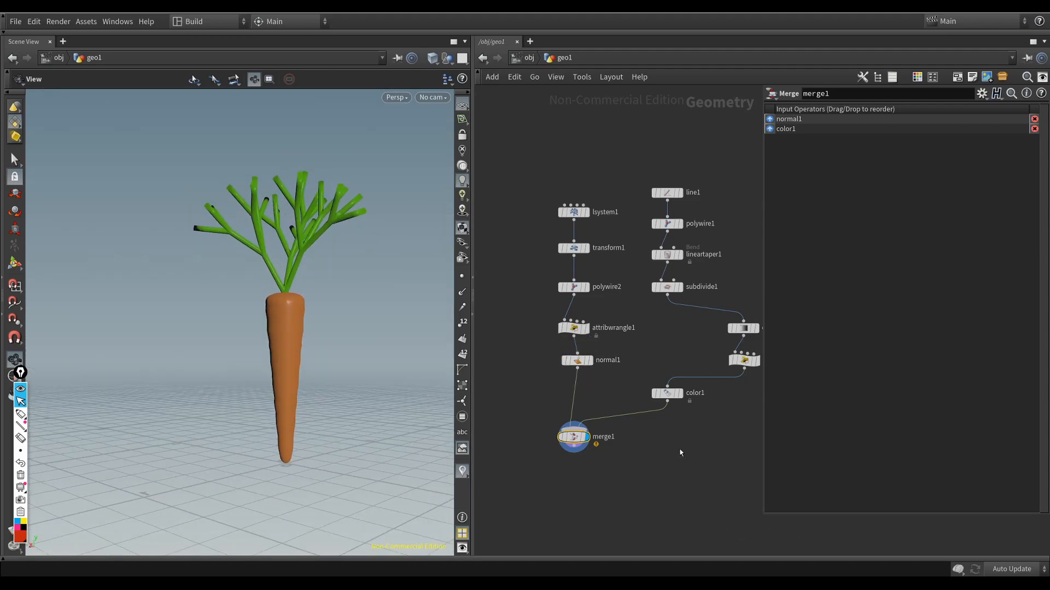
# Step: Select the root branch nodes from line1 to color1 and align them in a vertical column
pyautogui.moveTo(669, 437); pyautogui.dragTo(616, 412, button='middle')
pyautogui.scroll(-1, 616, 412)
pyautogui.scroll(-2, 616, 412)
pyautogui.moveTo(695, 397); pyautogui.dragTo(600, 218)
pyautogui.press('a')
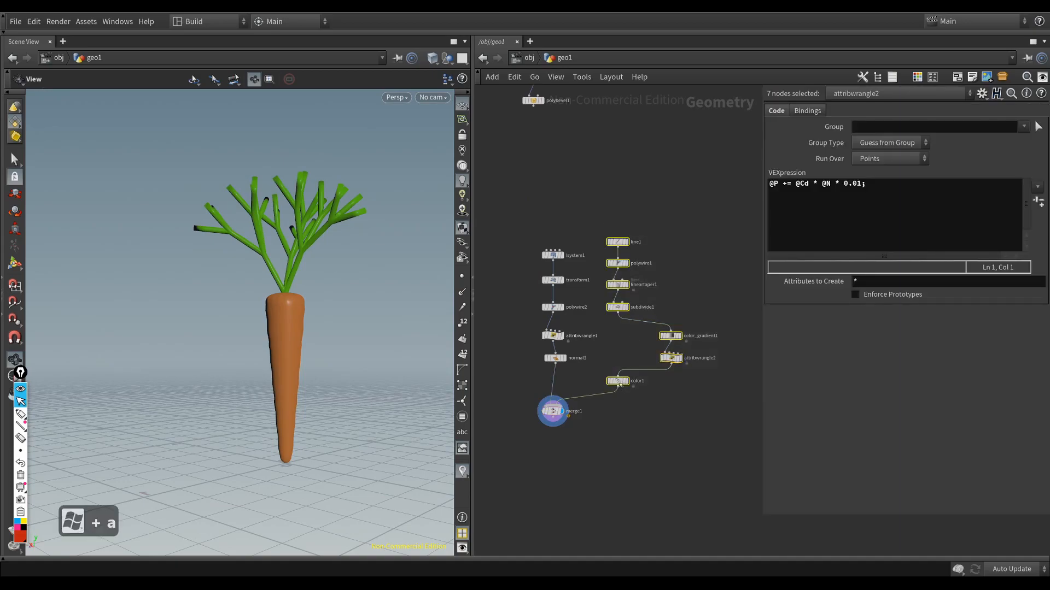
pyautogui.moveTo(619, 379); pyautogui.dragTo(612, 242)
# Step: Align the leaf branch nodes in a vertical column and move merge1 below the root branch
pyautogui.moveTo(516, 224); pyautogui.dragTo(550, 227)
pyautogui.press('a')
pyautogui.moveTo(551, 371); pyautogui.dragTo(556, 360)
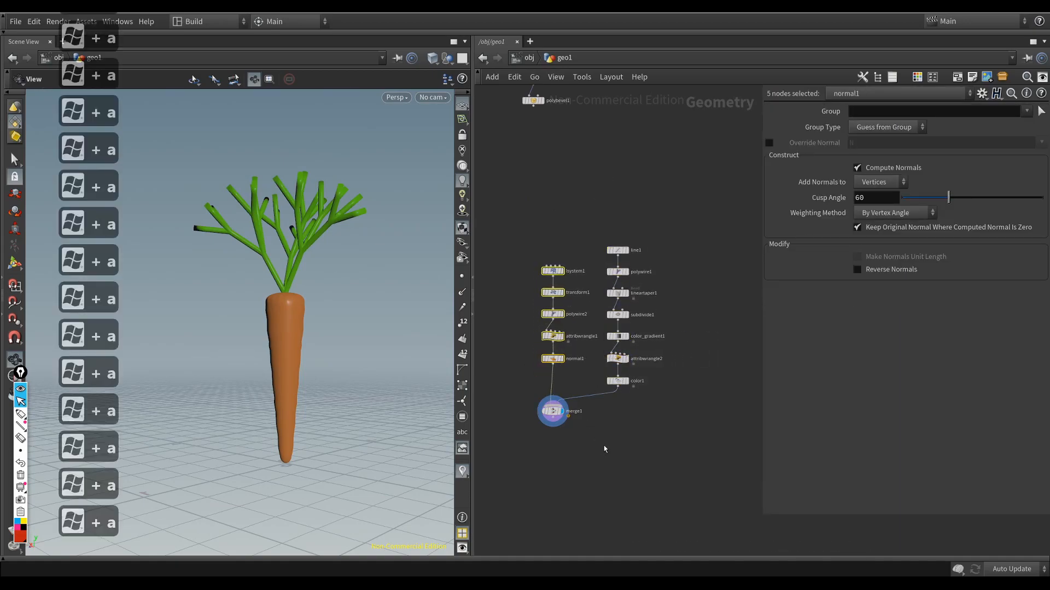
pyautogui.moveTo(552, 411); pyautogui.dragTo(625, 469)
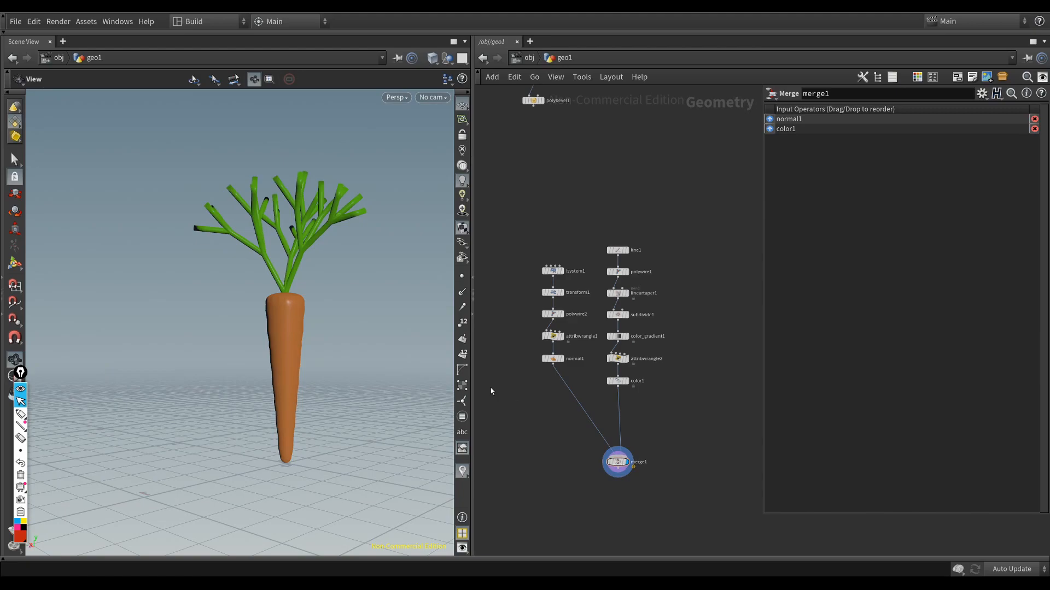
# Step: Insert a Mountain node between color1 and merge1
pyautogui.moveTo(363, 366); pyautogui.dragTo(294, 356)
pyautogui.press('super+Tab')
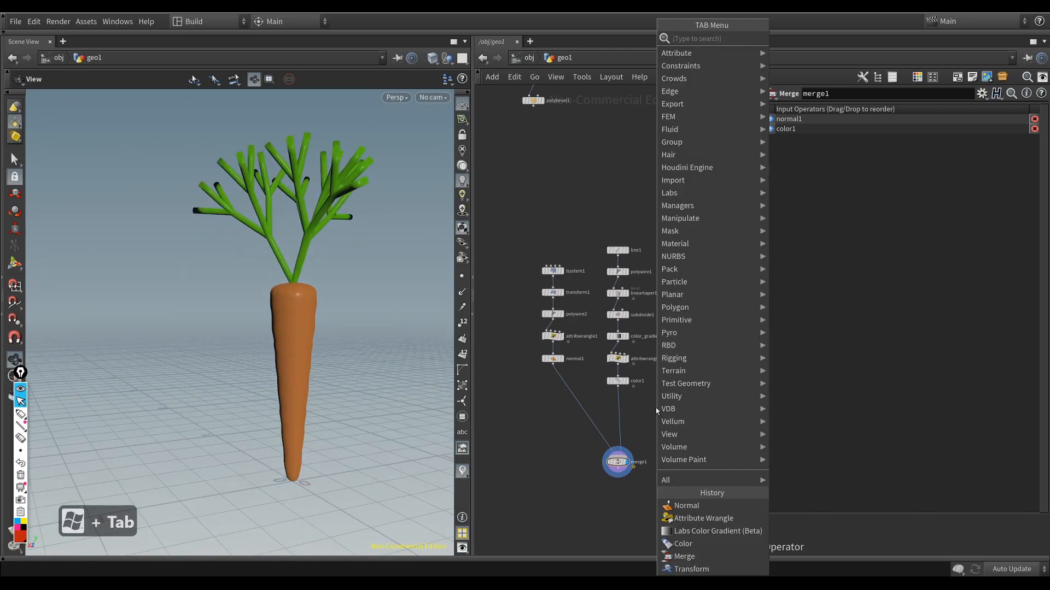
pyautogui.write('moun')
pyautogui.press('Return')
pyautogui.press('Return')
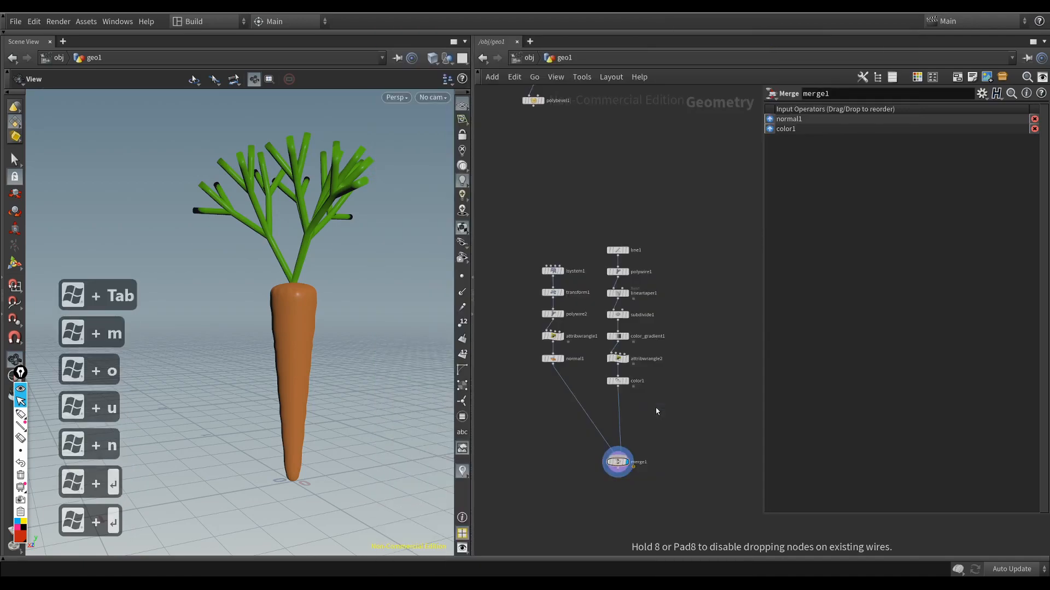
pyautogui.click(619, 410)
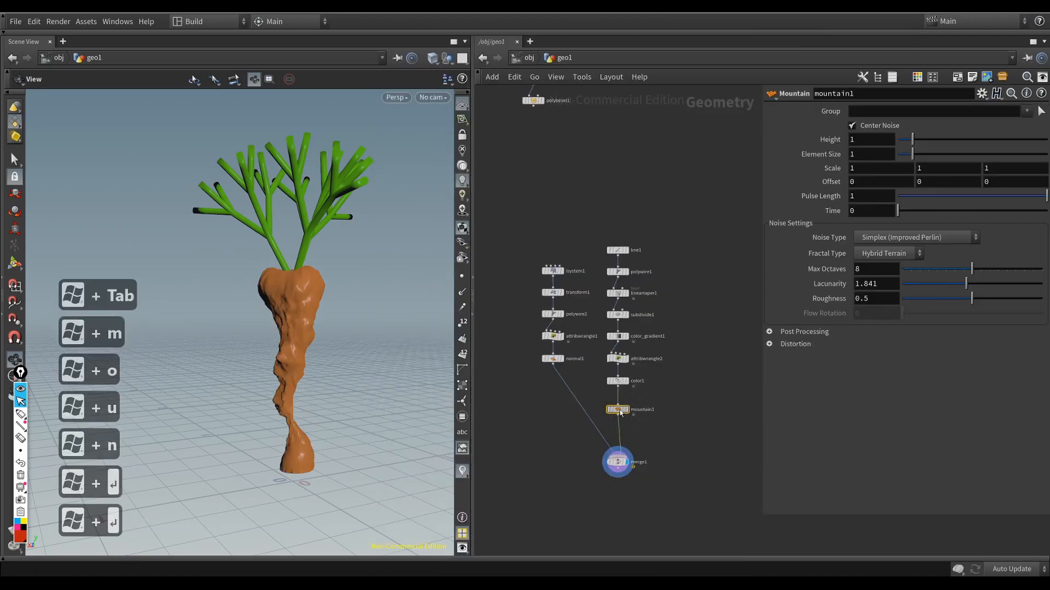
pyautogui.moveTo(622, 408); pyautogui.dragTo(621, 408)
# Step: Set the Mountain node's Height to 0.16 and Element Size to 0.85, and inspect the carrot
pyautogui.moveTo(248, 340); pyautogui.dragTo(403, 293)
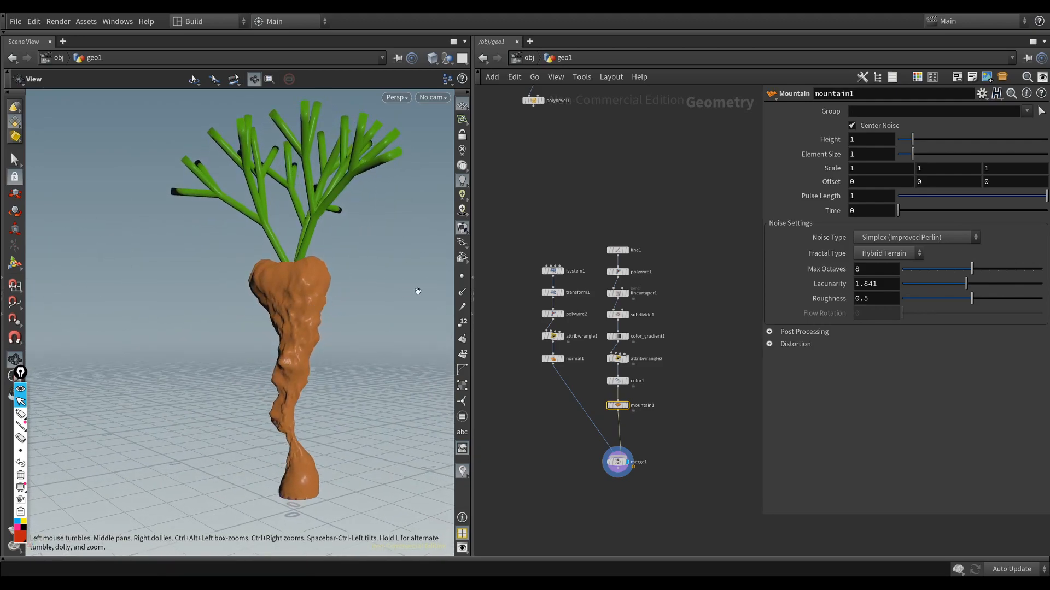
pyautogui.moveTo(912, 140)
pyautogui.mouseDown()
pyautogui.moveTo(902, 140)
pyautogui.moveTo(913, 154)
pyautogui.moveTo(939, 154)
pyautogui.moveTo(910, 153)
pyautogui.mouseUp()
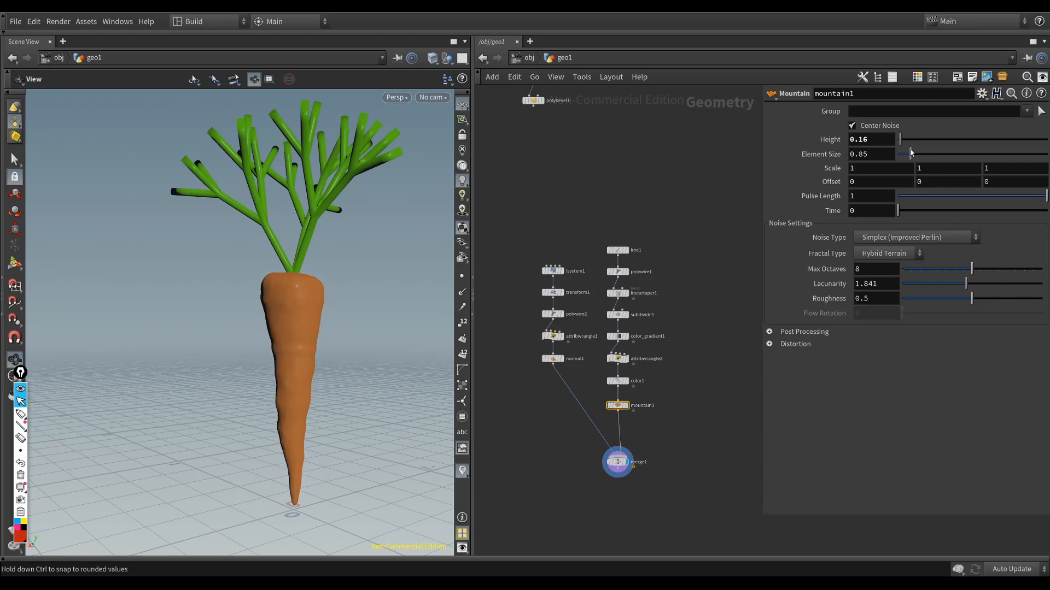
pyautogui.moveTo(235, 284)
pyautogui.mouseDown()
pyautogui.moveTo(345, 353)
pyautogui.moveTo(341, 393)
pyautogui.moveTo(375, 356)
pyautogui.moveTo(368, 303)
pyautogui.moveTo(356, 333)
pyautogui.moveTo(411, 348)
pyautogui.moveTo(377, 341)
pyautogui.moveTo(392, 331)
pyautogui.moveTo(366, 358)
pyautogui.moveTo(323, 358)
pyautogui.moveTo(346, 364)
pyautogui.moveTo(287, 403)
pyautogui.mouseUp()
pyautogui.hotkey('shift', 'w')
pyautogui.hotkey('shift', 'w')
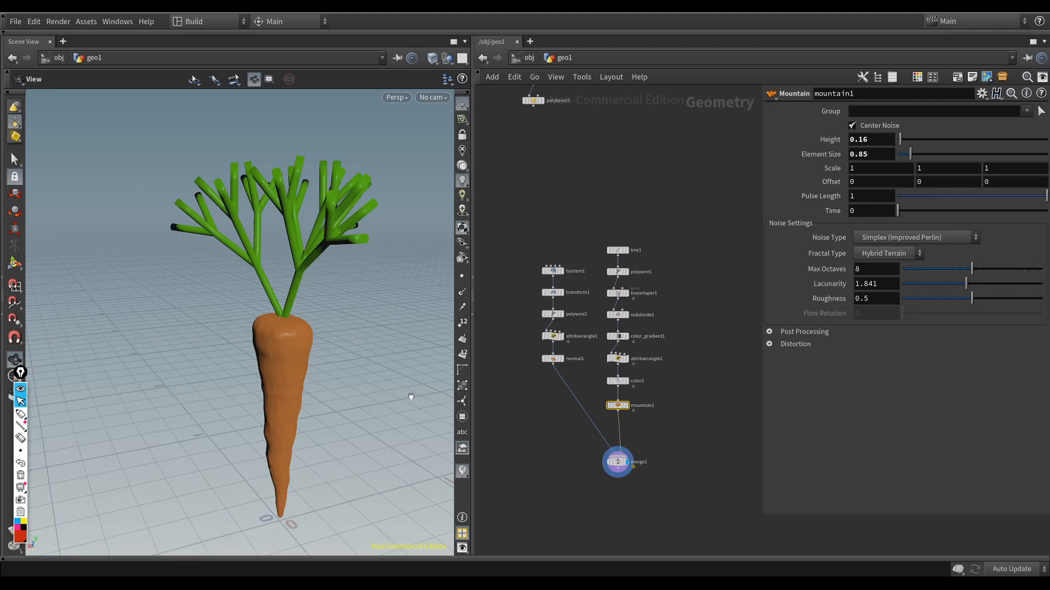
pyautogui.moveTo(667, 236); pyautogui.dragTo(578, 400)
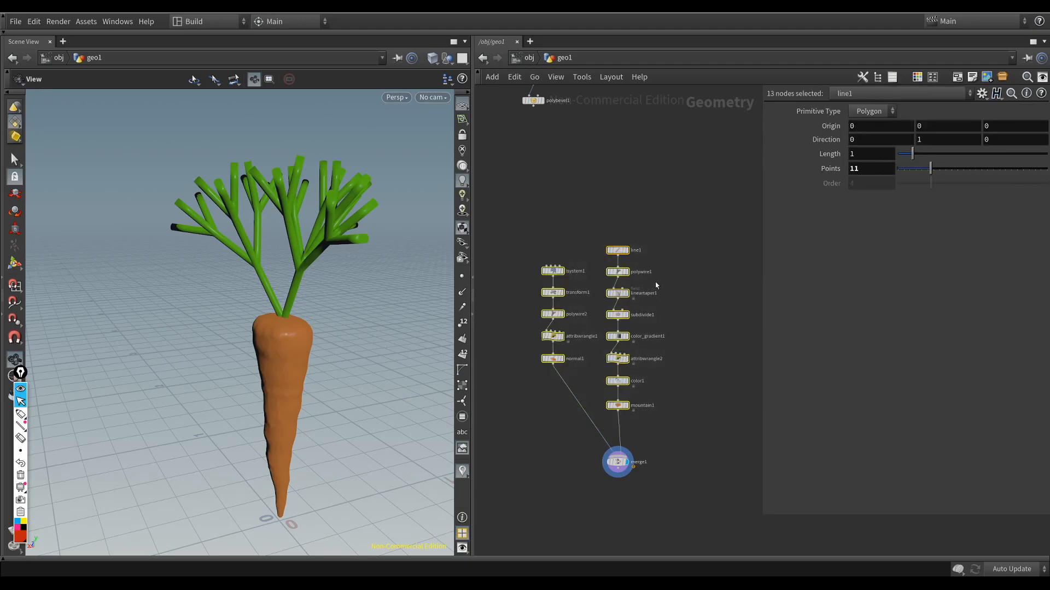
pyautogui.click(681, 299)
pyautogui.scroll(2, 645, 278)
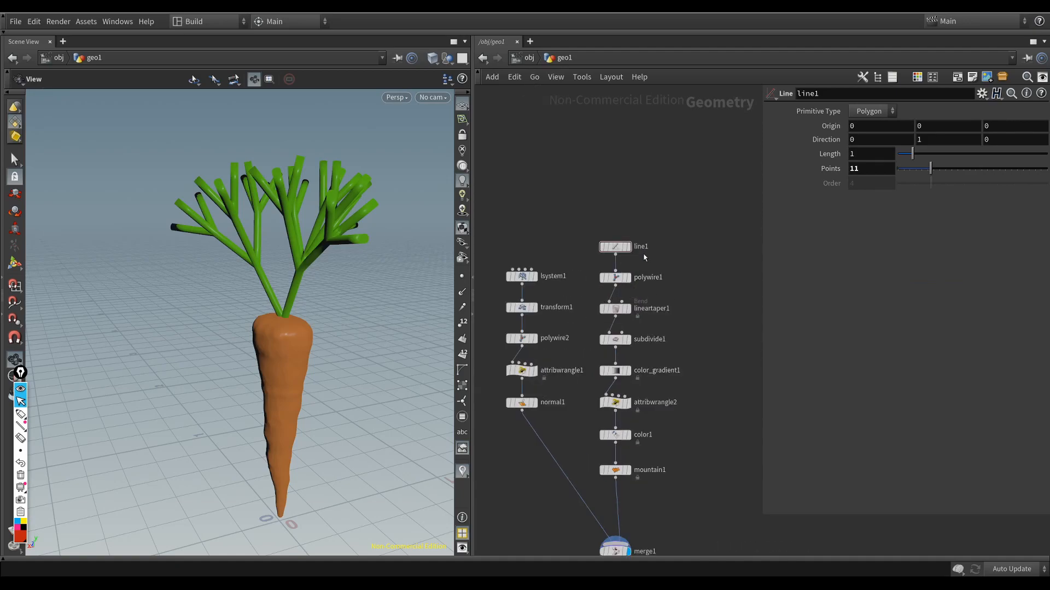
# Step: Display the output of line1, polywire1 and lineartaper1 one after another to review the start of the root branch
pyautogui.click(615, 278)
pyautogui.moveTo(650, 236); pyautogui.dragTo(647, 224, button='middle')
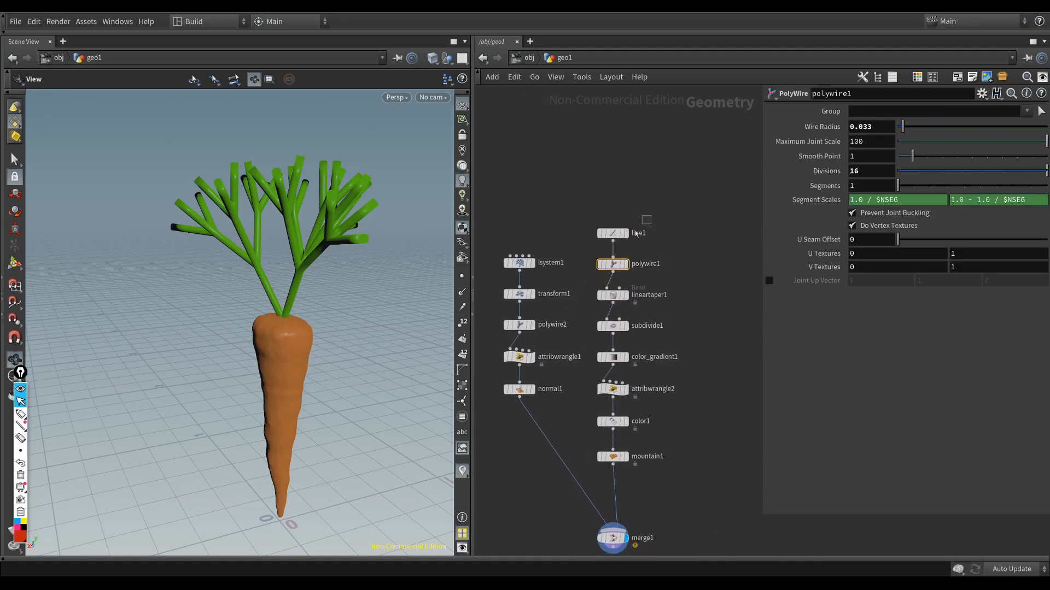
pyautogui.click(613, 233)
pyautogui.press('super+r')
pyautogui.click(612, 264)
pyautogui.press('super+r')
pyautogui.click(612, 295)
pyautogui.press('super+r')
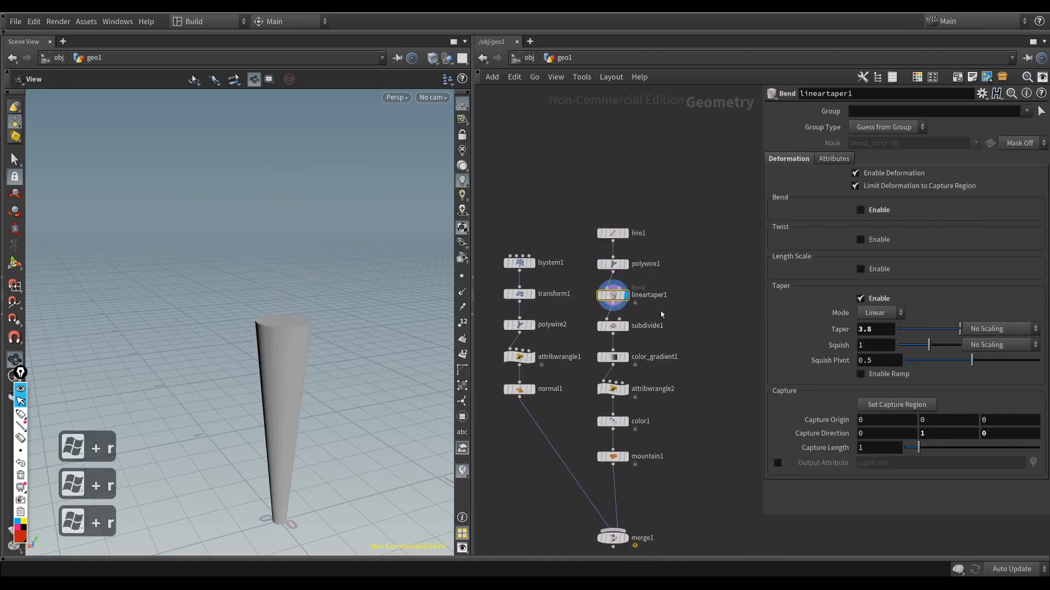
# Step: Display each root node in order from subdivide1 through color_gradient1, attribwrangle2 and color1 to mountain1 to review the shaping stages
pyautogui.press('Down')
pyautogui.press('super+r')
pyautogui.press('Down')
pyautogui.press('super+r')
pyautogui.press('Down')
pyautogui.press('super+r')
pyautogui.press('Down')
pyautogui.press('super+r')
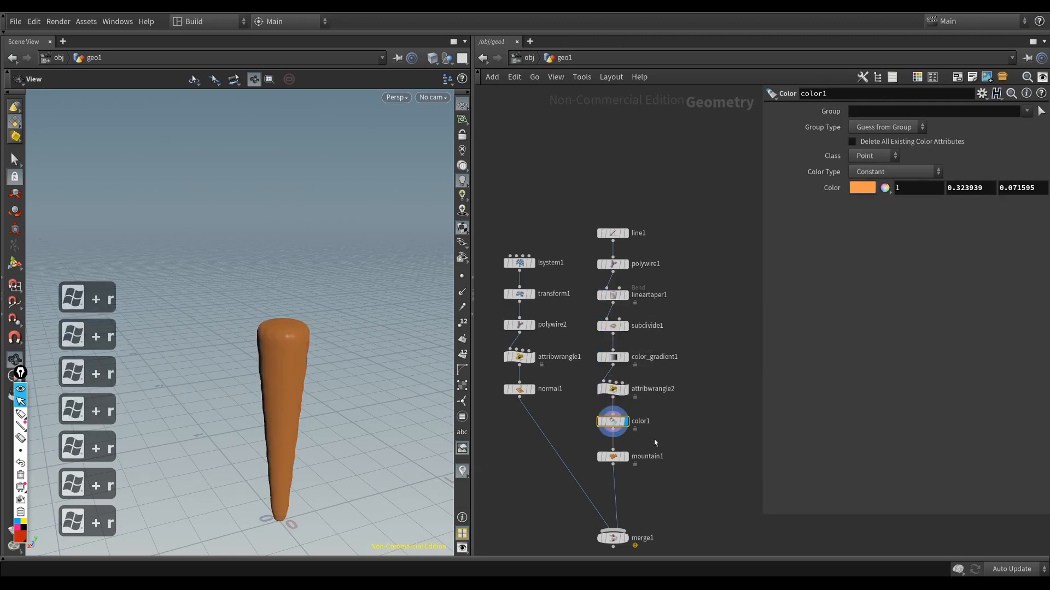
pyautogui.moveTo(651, 442); pyautogui.dragTo(592, 472)
pyautogui.press('super+r')
# Step: Display merge1 and inspect the complete carrot with its leaves from another angle
pyautogui.moveTo(660, 497); pyautogui.dragTo(659, 444, button='middle')
pyautogui.moveTo(652, 458); pyautogui.dragTo(593, 503)
pyautogui.press('super+r')
pyautogui.moveTo(328, 382); pyautogui.dragTo(313, 365)
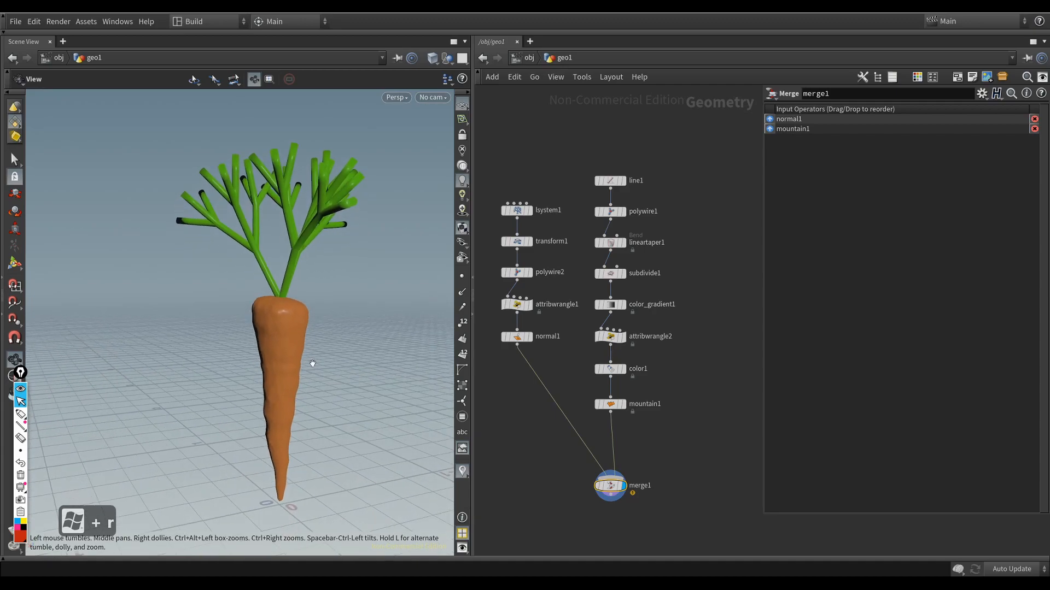
pyautogui.click(650, 452)
pyautogui.moveTo(636, 435); pyautogui.dragTo(658, 442, button='middle')
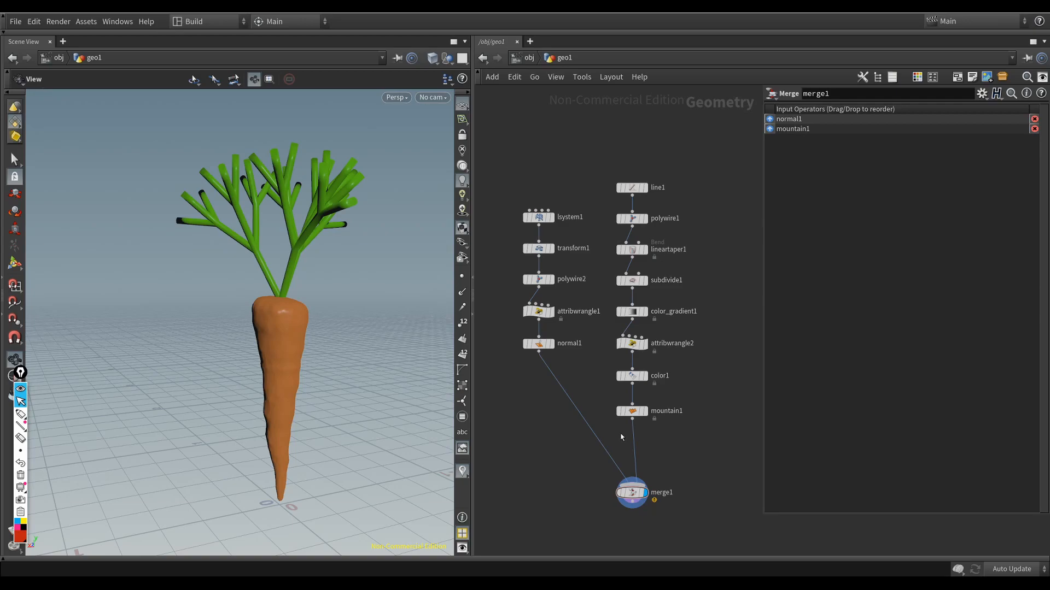
pyautogui.moveTo(295, 370); pyautogui.dragTo(346, 363)
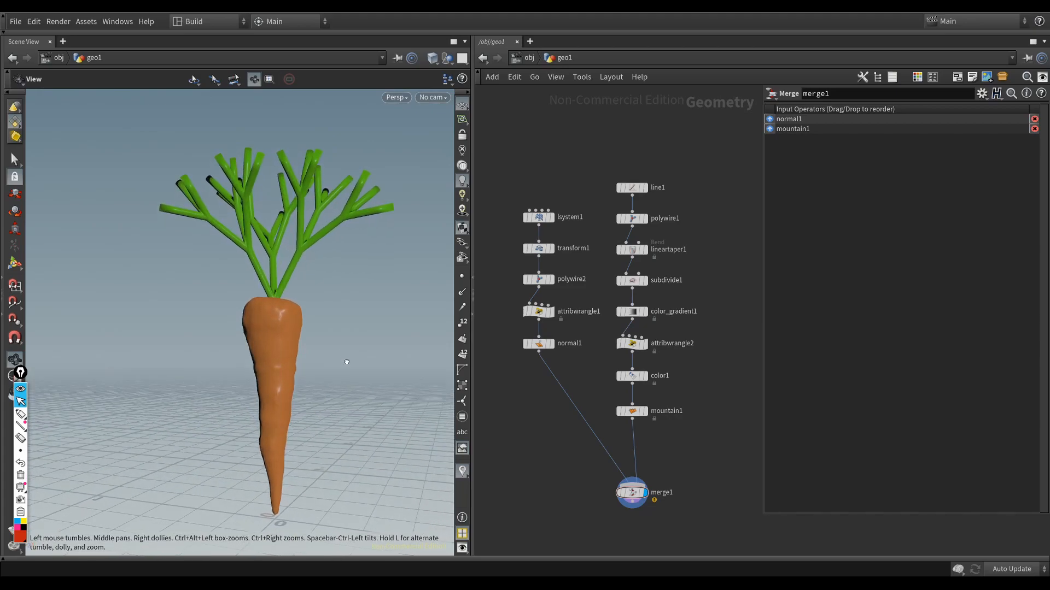